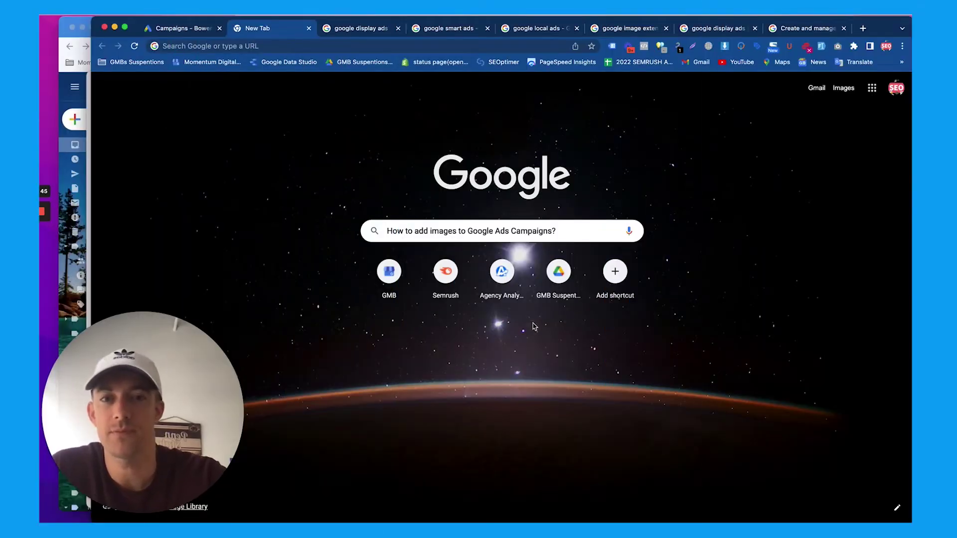
Select the whole query 'How to add images to Google Ads Campaigns?' in the Google search box
{"action": "triple_click", "coordinate": [485, 231]}
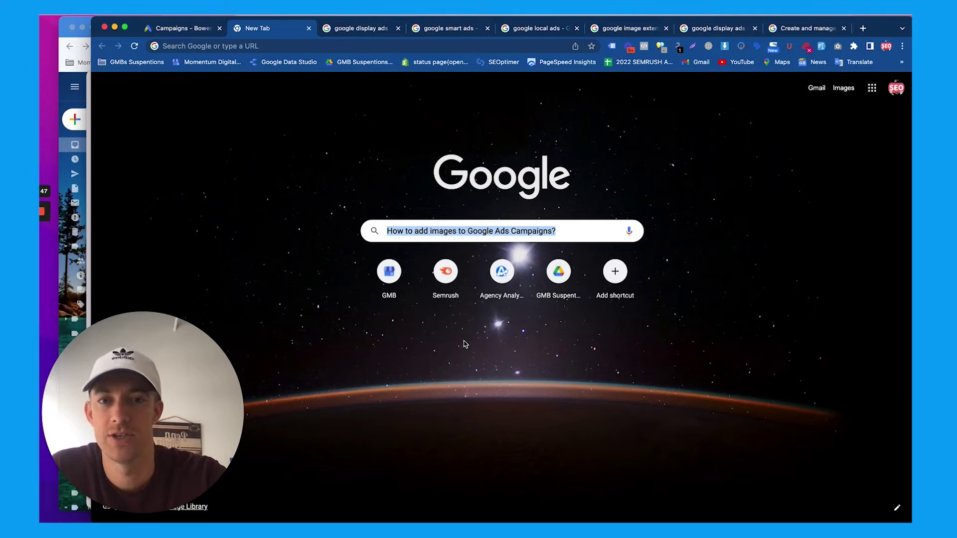
Open the tutorial note and highlight Smart, Display/Remarketing and Image Extensions in the campaign types
{"action": "left_click", "coordinate": [451, 381]}
{"action": "left_click", "coordinate": [444, 507]}
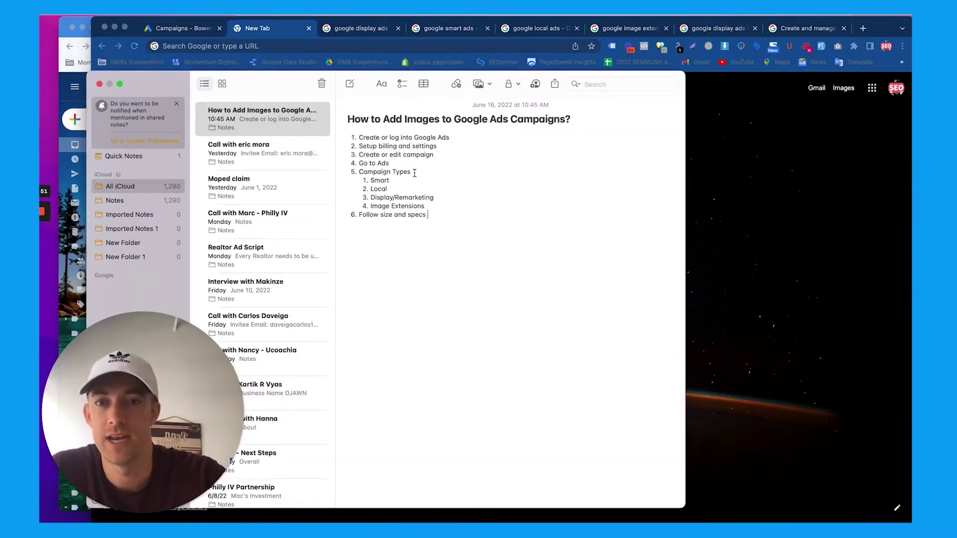
{"action": "left_click_drag", "start_coordinate": [398, 180], "coordinate": [369, 190]}
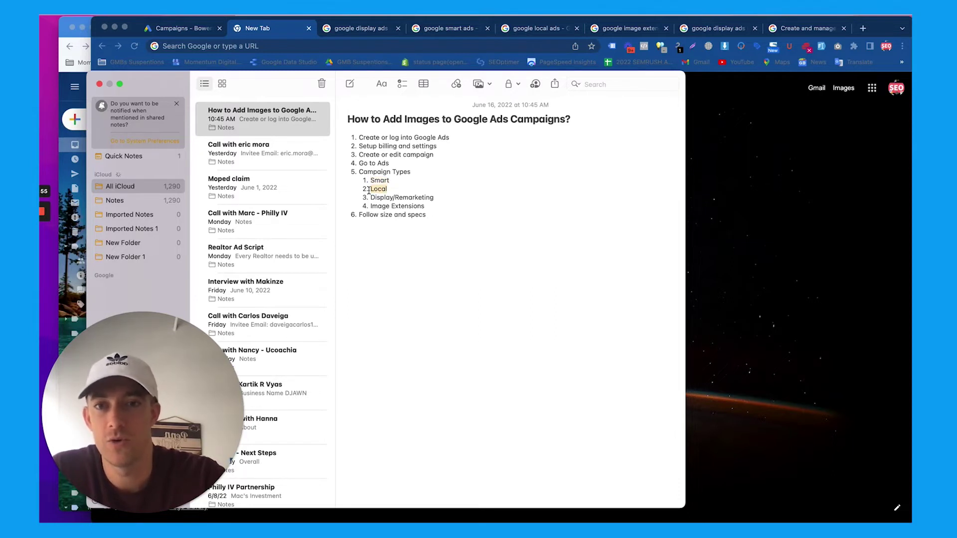
{"action": "left_click_drag", "start_coordinate": [445, 198], "coordinate": [368, 197]}
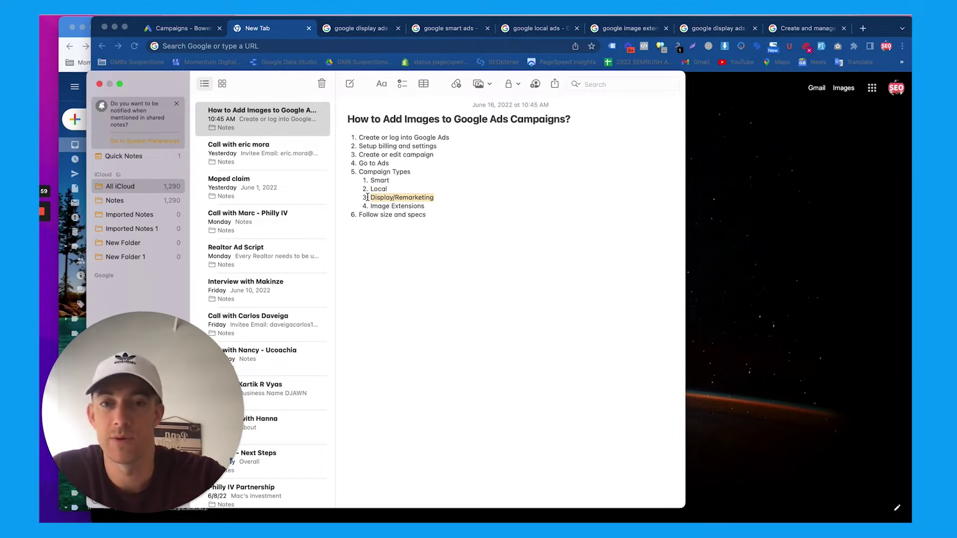
{"action": "left_click_drag", "start_coordinate": [431, 208], "coordinate": [368, 207]}
Add a Resources line after item 6, Follow size and specs
{"action": "left_click", "coordinate": [434, 216]}
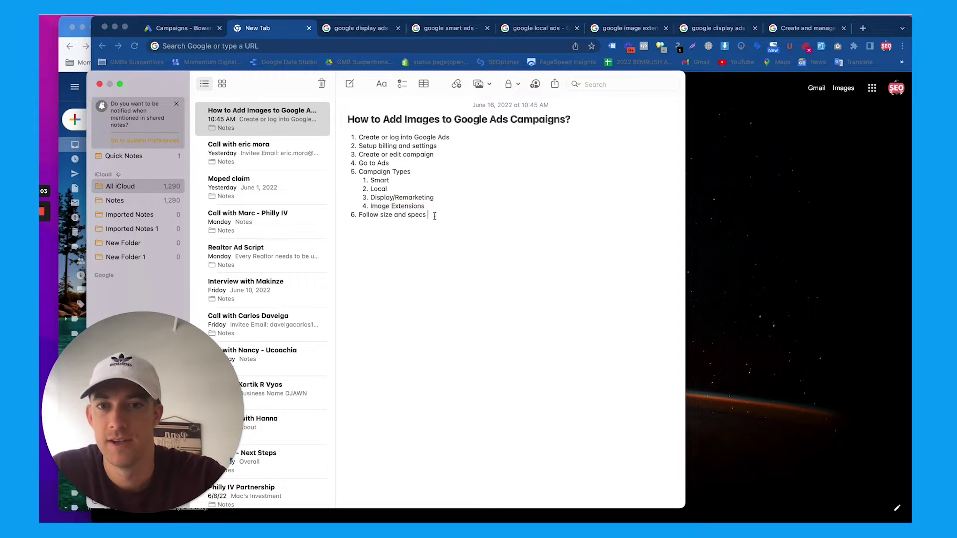
{"action": "left_click_drag", "start_coordinate": [435, 216], "coordinate": [364, 215]}
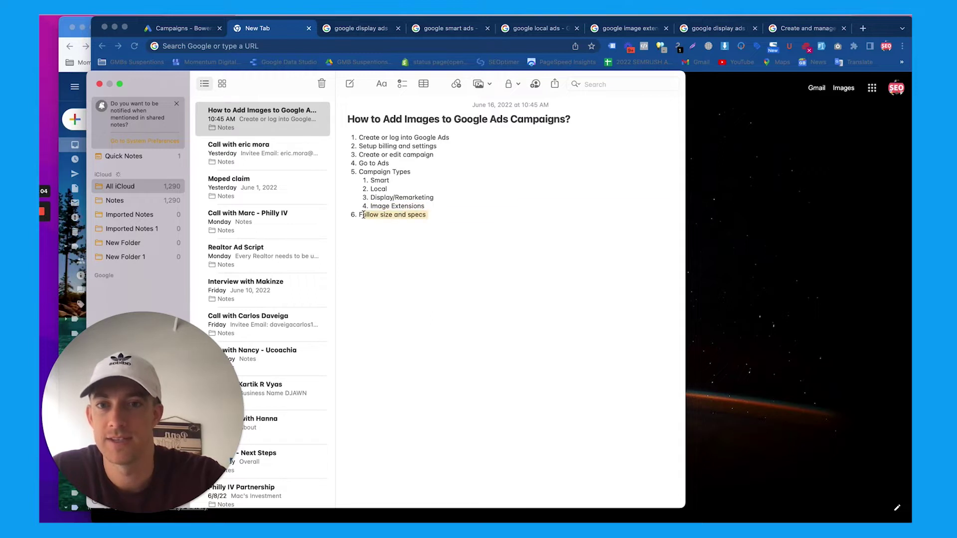
{"action": "left_click", "coordinate": [434, 215]}
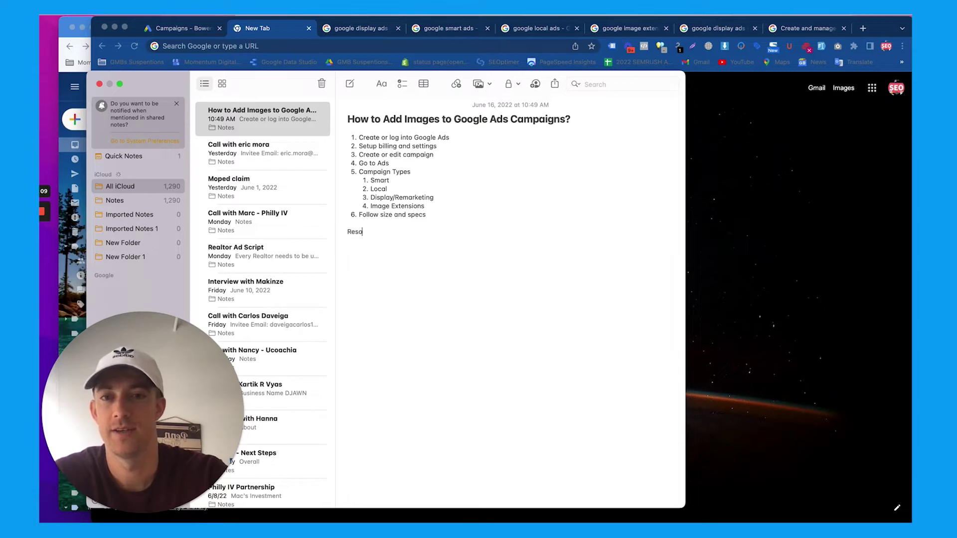
{"action": "key", "text": "Return"}
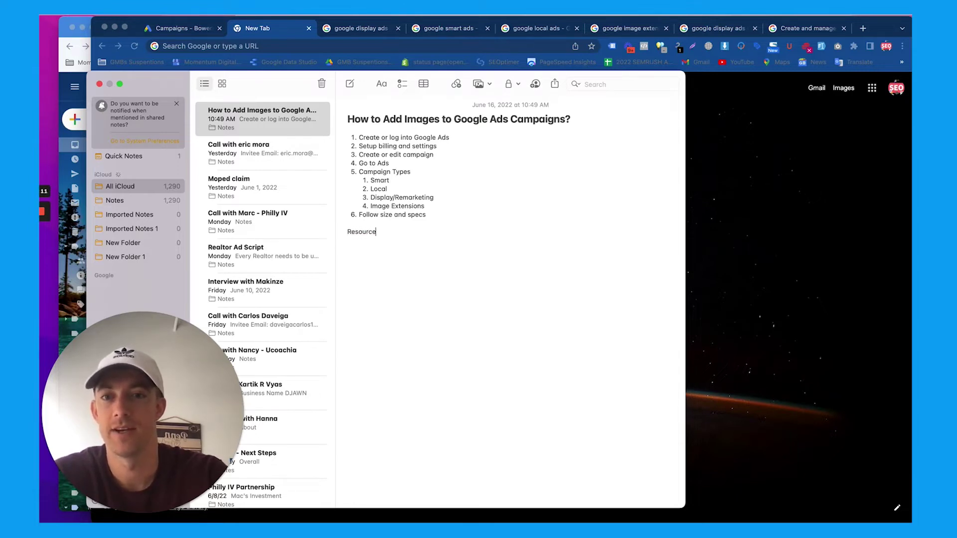
Read through the Smart Display campaigns help article's instructions, then return to Google Ads
{"action": "left_click", "coordinate": [725, 33]}
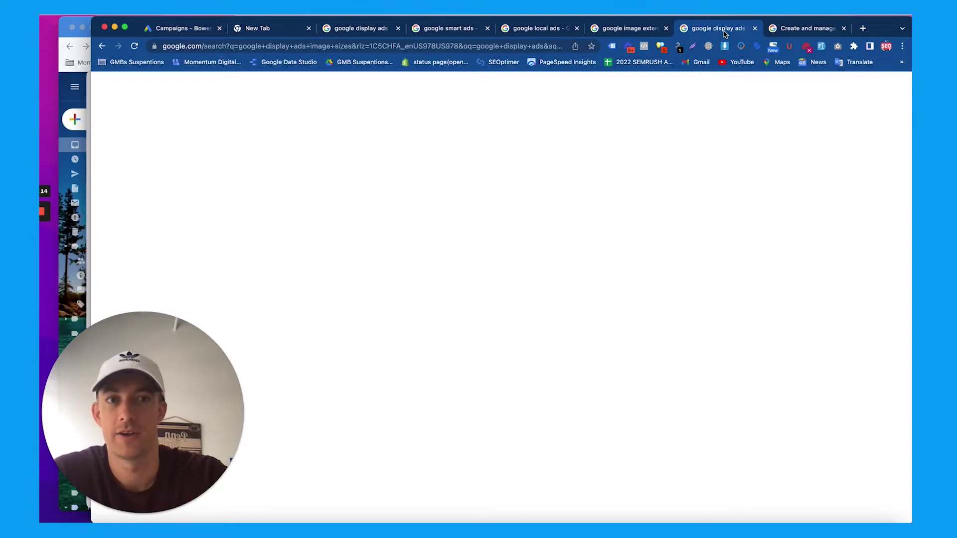
{"action": "left_click", "coordinate": [794, 33]}
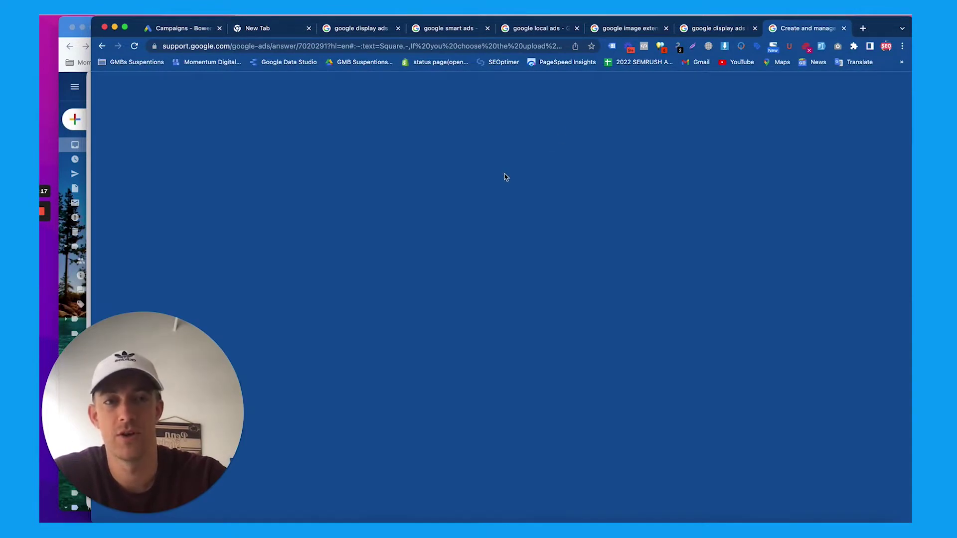
{"action": "scroll", "coordinate": [505, 174], "scroll_direction": "up", "scroll_amount": 10}
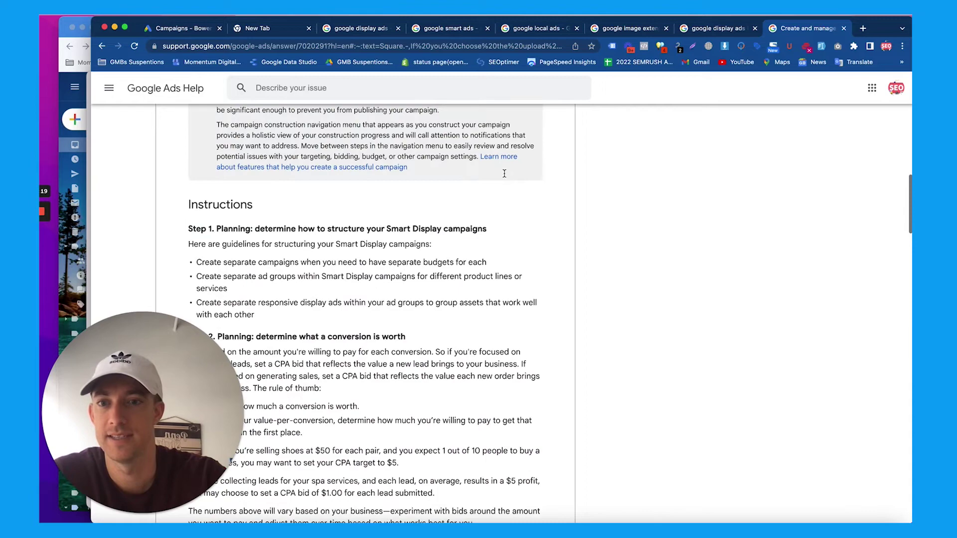
{"action": "scroll", "coordinate": [505, 174], "scroll_direction": "down", "scroll_amount": 12}
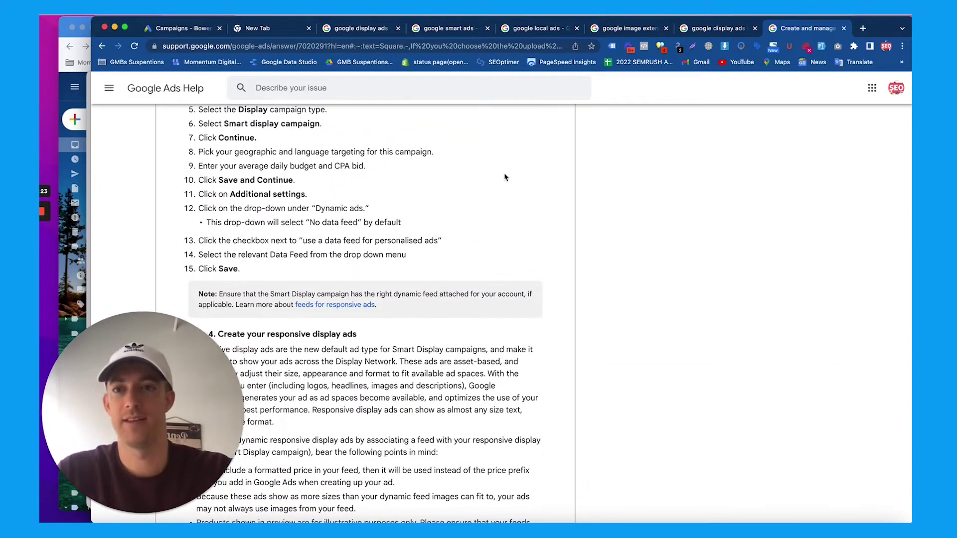
{"action": "scroll", "coordinate": [505, 176], "scroll_direction": "up", "scroll_amount": 10}
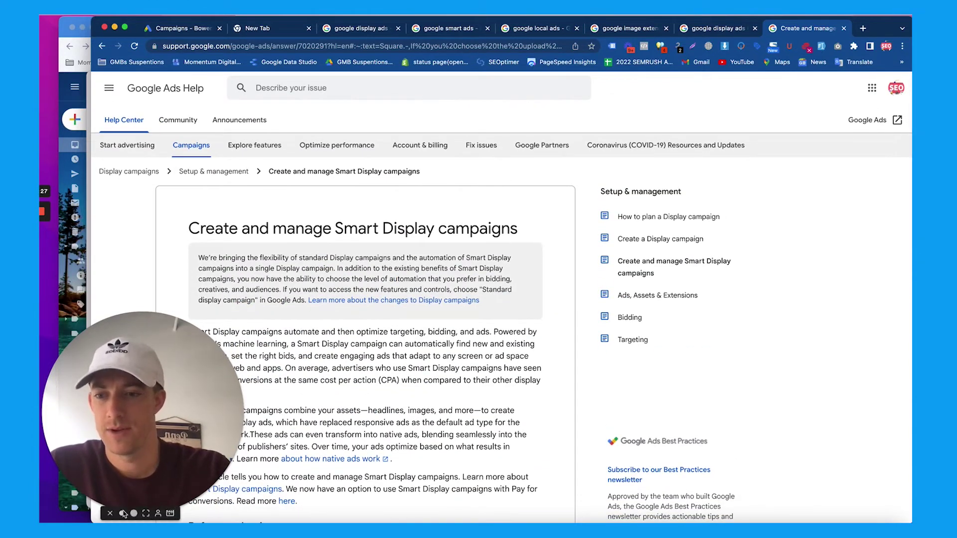
{"action": "left_click", "coordinate": [123, 513]}
Confirm Bowers Local Ads is a Local campaign in its Settings, then begin adding a campaign
{"action": "left_click", "coordinate": [189, 28]}
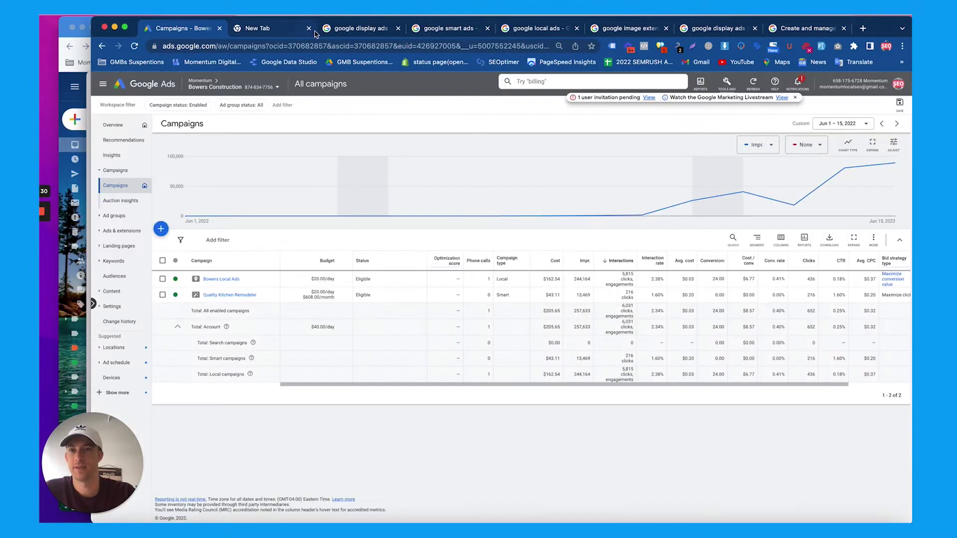
{"action": "left_click", "coordinate": [308, 29]}
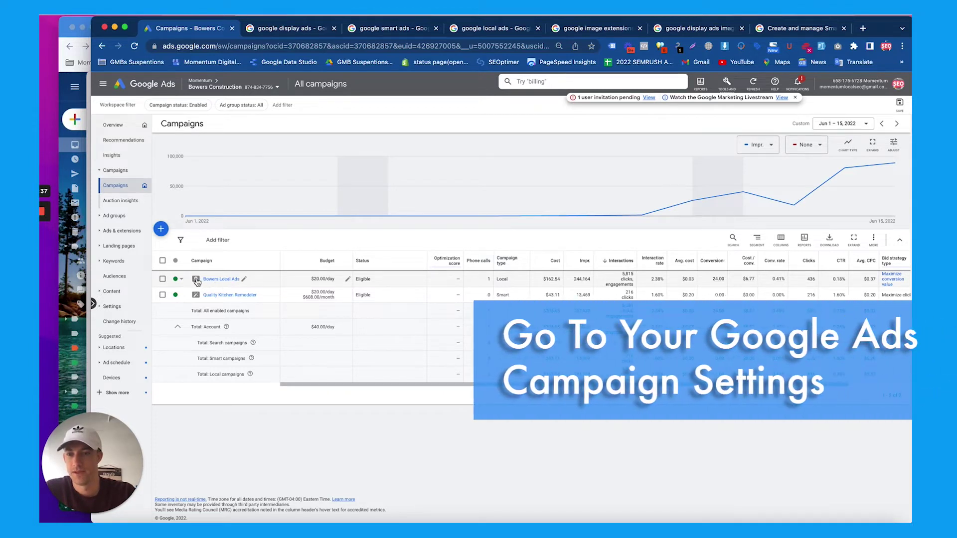
{"action": "left_click", "coordinate": [218, 281]}
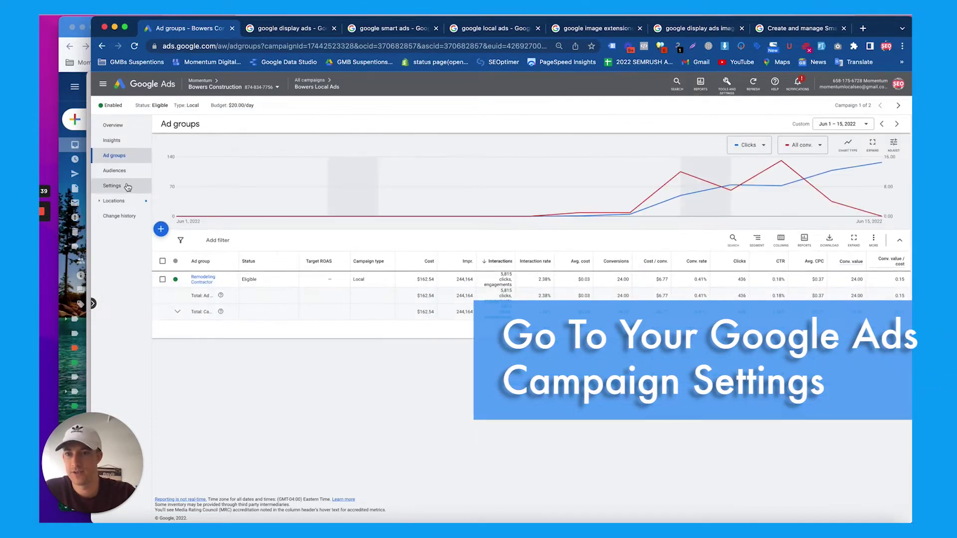
{"action": "left_click", "coordinate": [127, 187]}
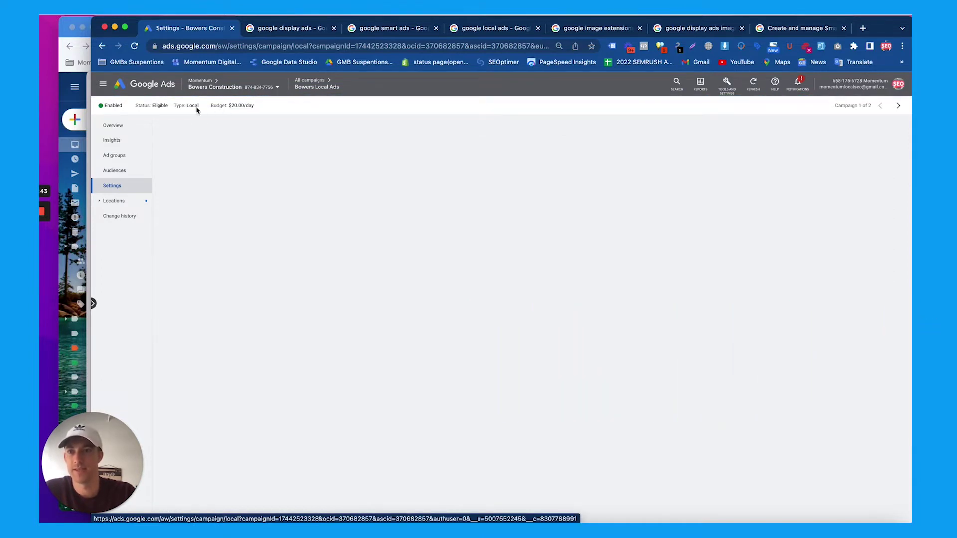
{"action": "triple_click", "coordinate": [176, 106]}
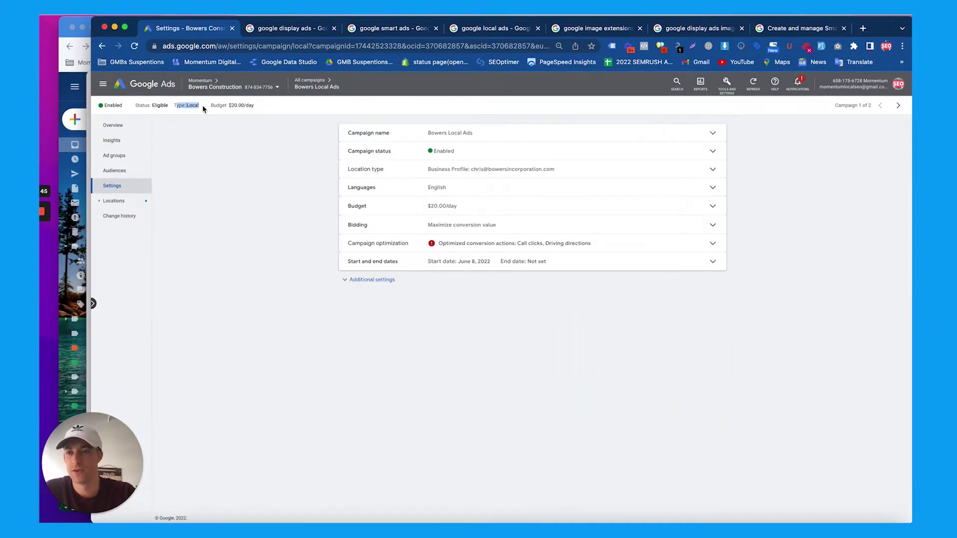
{"action": "left_click", "coordinate": [297, 83]}
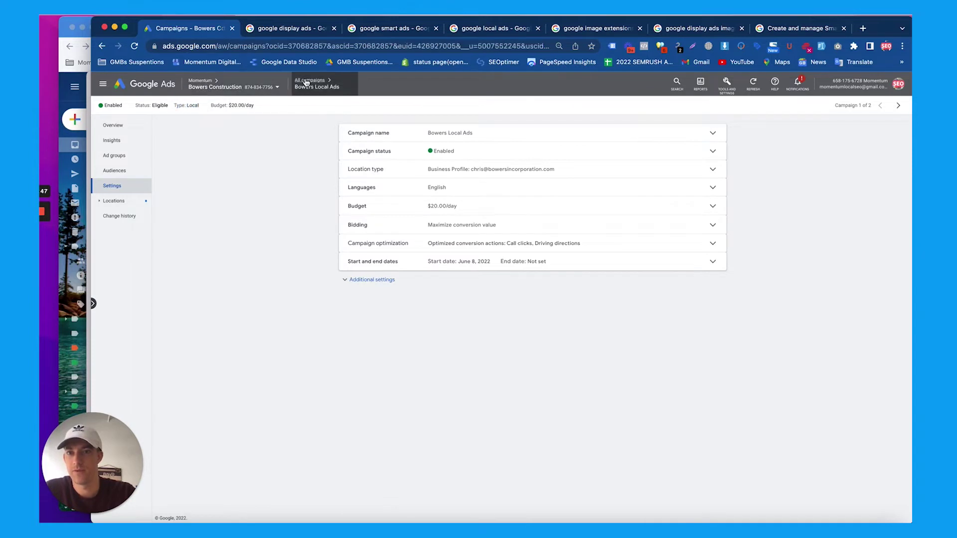
{"action": "left_click", "coordinate": [160, 229]}
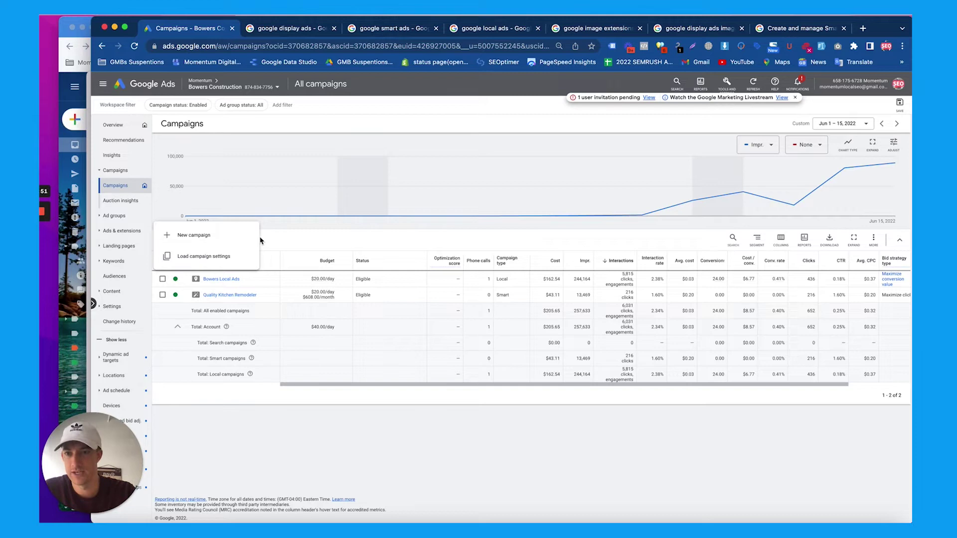
Create a goal-free campaign with Local store visits and promotions, Local type, and all locations
{"action": "left_click", "coordinate": [242, 240]}
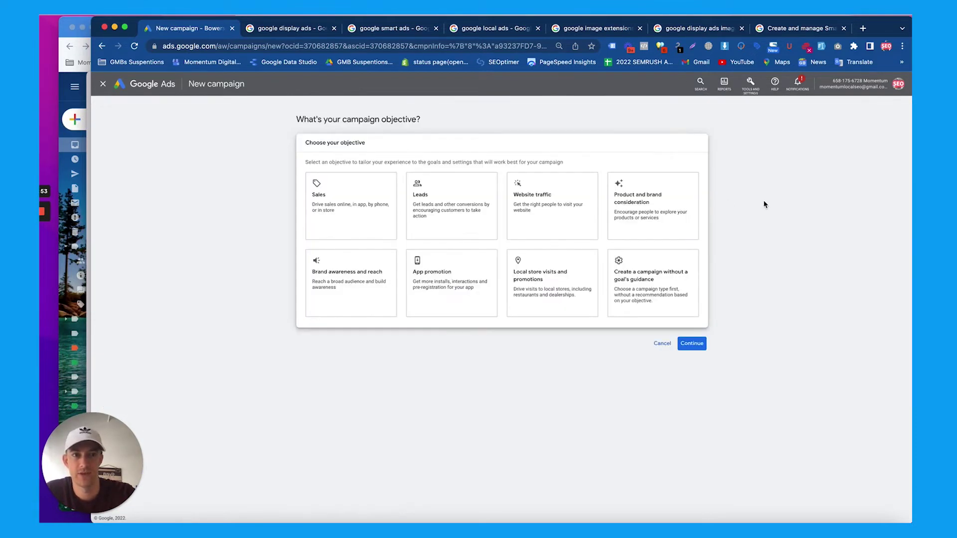
{"action": "left_click", "coordinate": [658, 278]}
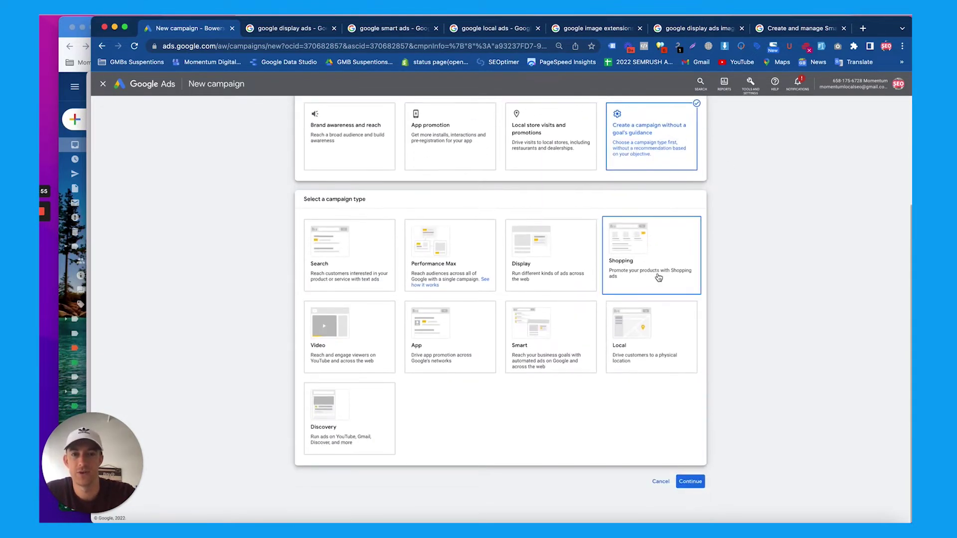
{"action": "left_click", "coordinate": [546, 147]}
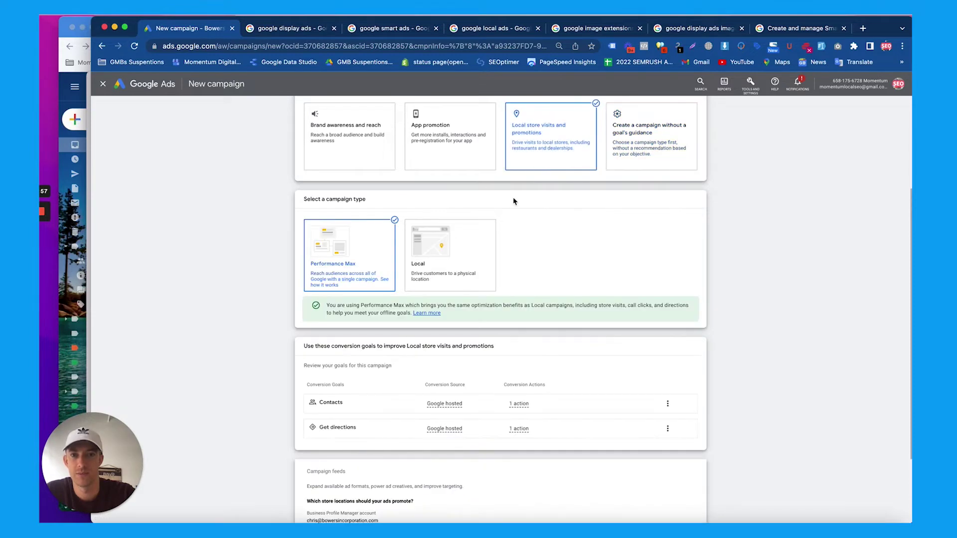
{"action": "left_click", "coordinate": [464, 260]}
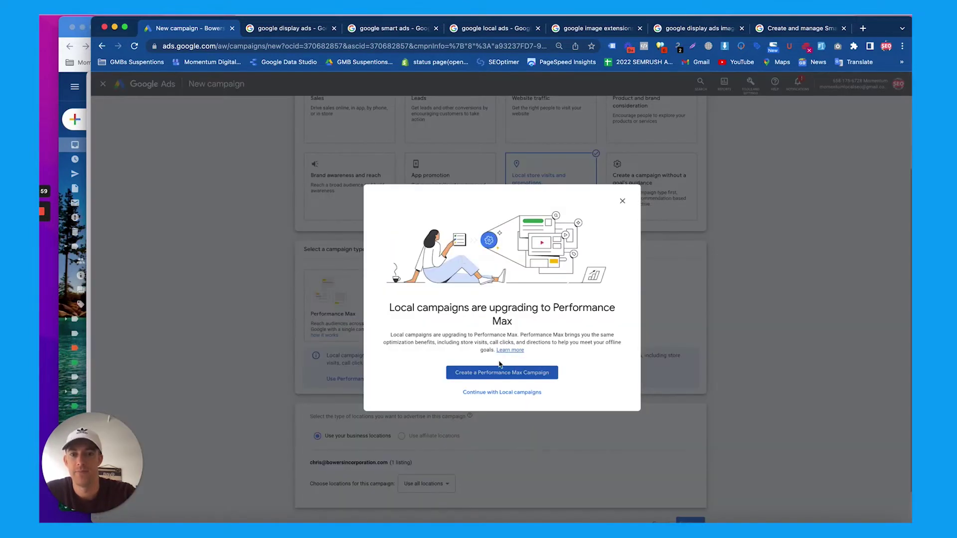
{"action": "left_click", "coordinate": [499, 393]}
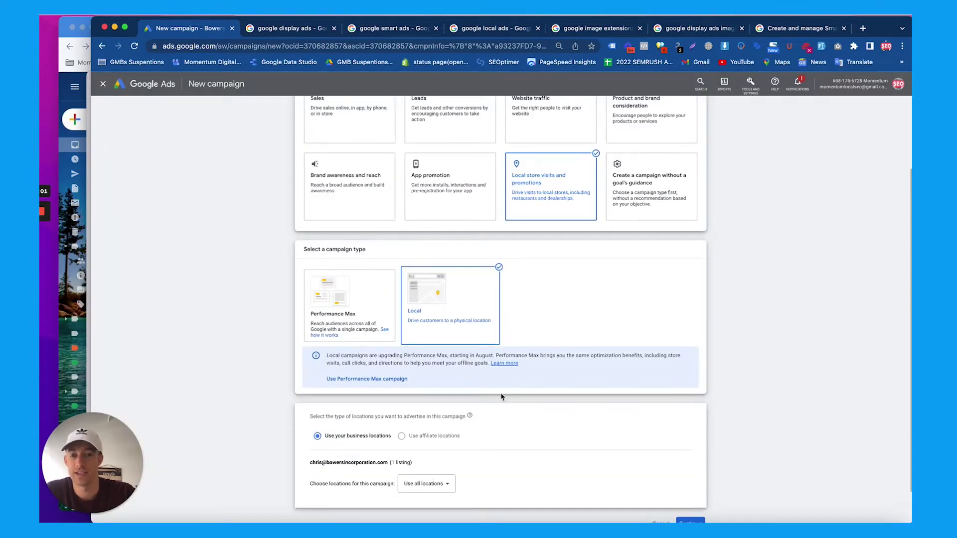
{"action": "scroll", "coordinate": [502, 397], "scroll_direction": "down", "scroll_amount": 2}
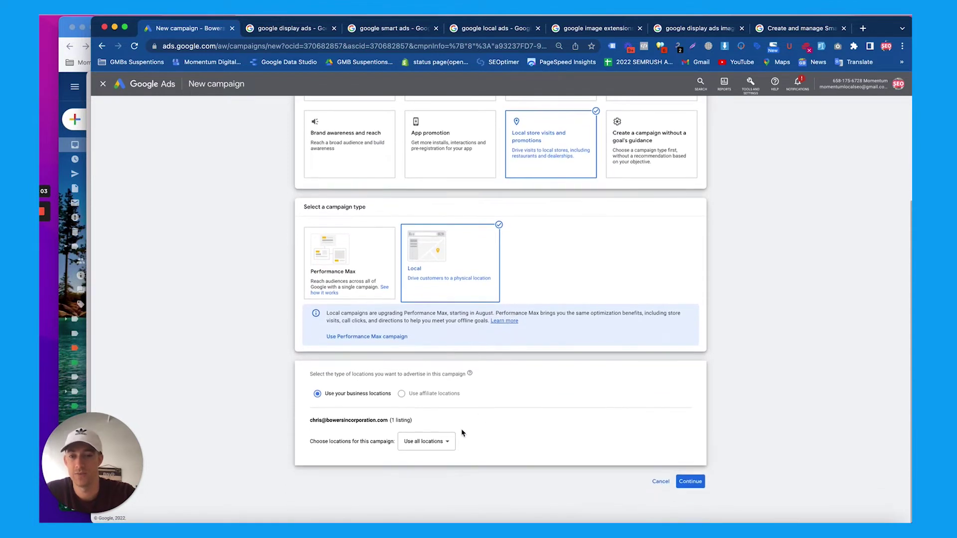
{"action": "left_click", "coordinate": [447, 442]}
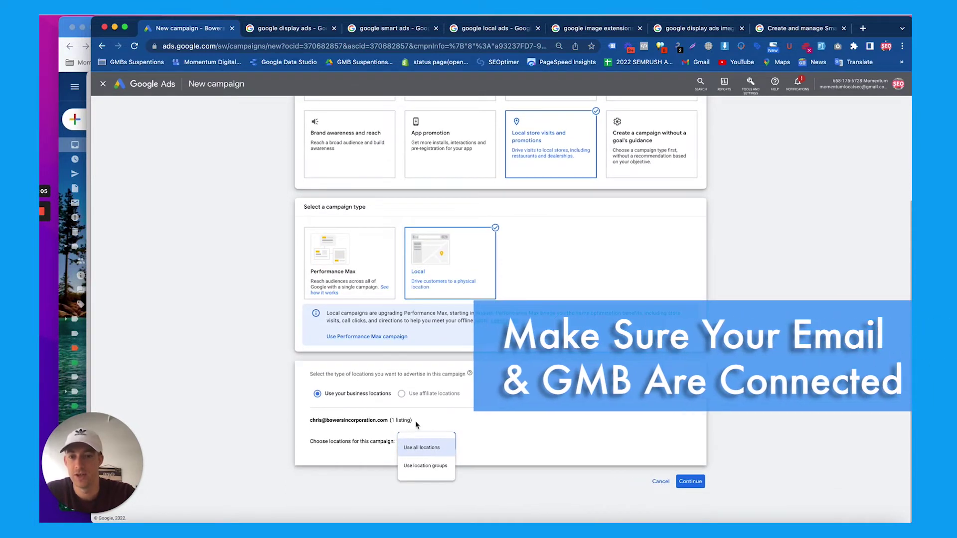
{"action": "left_click_drag", "start_coordinate": [419, 424], "coordinate": [305, 425]}
{"action": "left_click", "coordinate": [451, 422]}
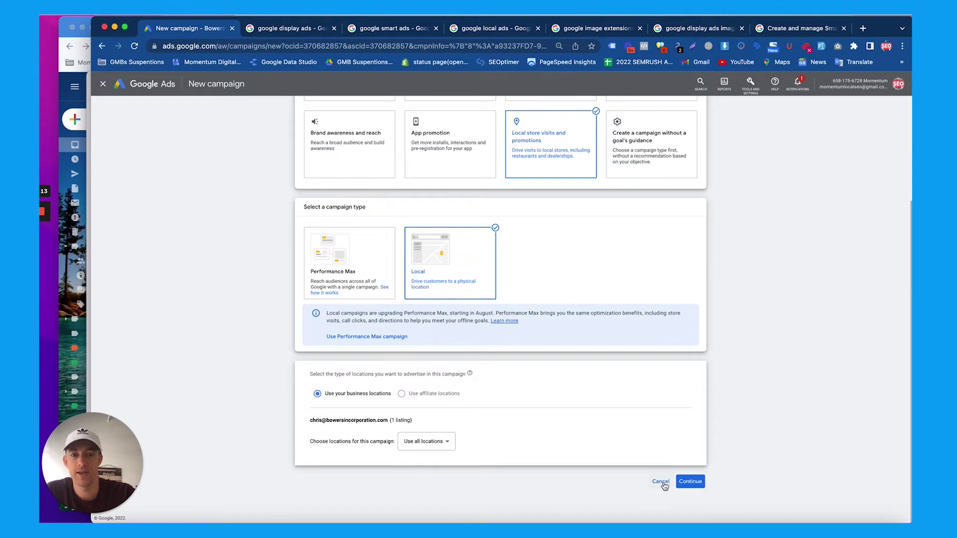
Name the campaign 'NAME 1', set a $1.00 daily budget, and save the settings
{"action": "left_click", "coordinate": [686, 484]}
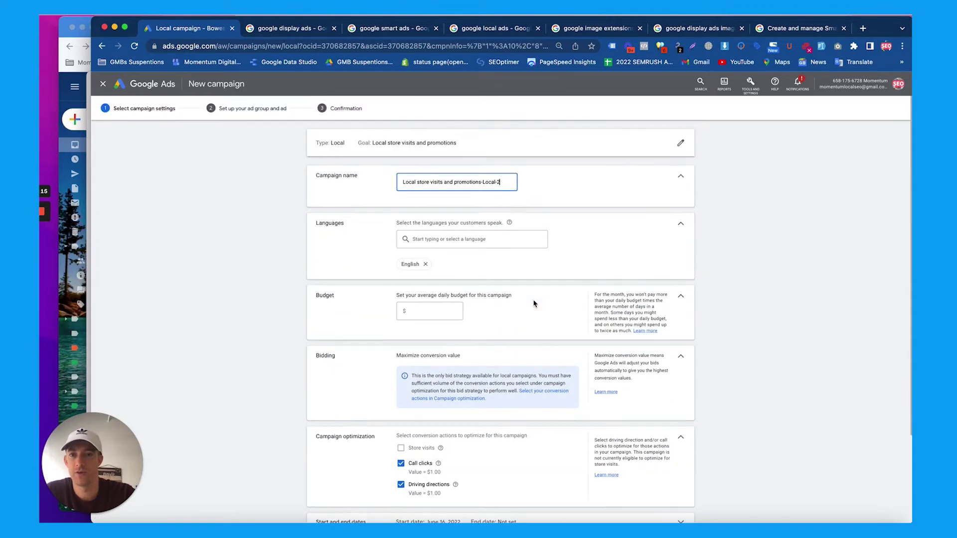
{"action": "triple_click", "coordinate": [473, 183]}
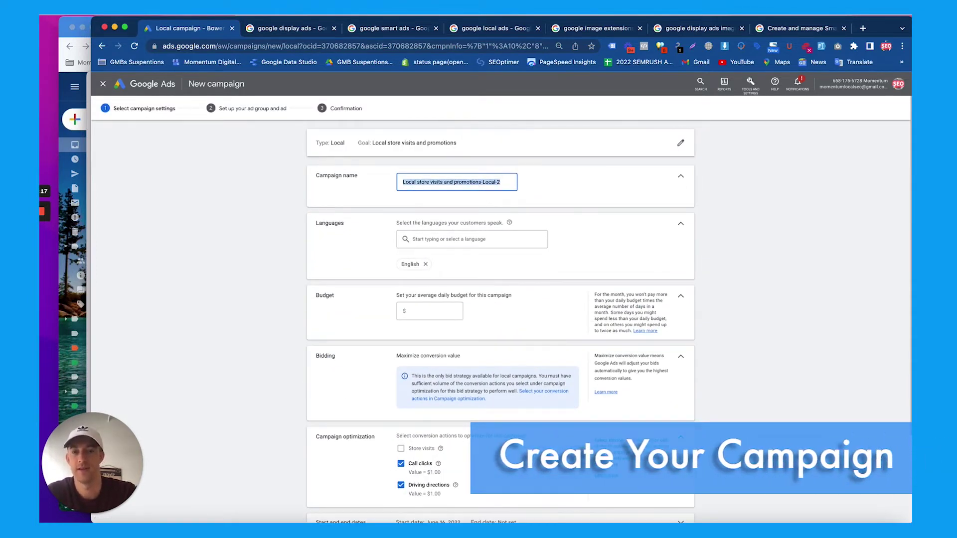
{"action": "type", "text": "NAME 1"}
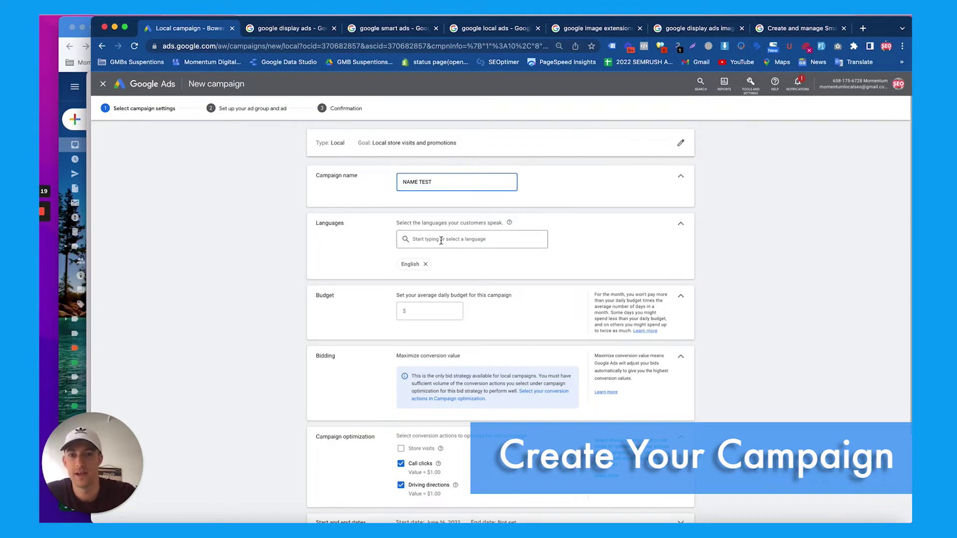
{"action": "scroll", "coordinate": [442, 294], "scroll_direction": "down", "scroll_amount": 2}
{"action": "left_click", "coordinate": [428, 267]}
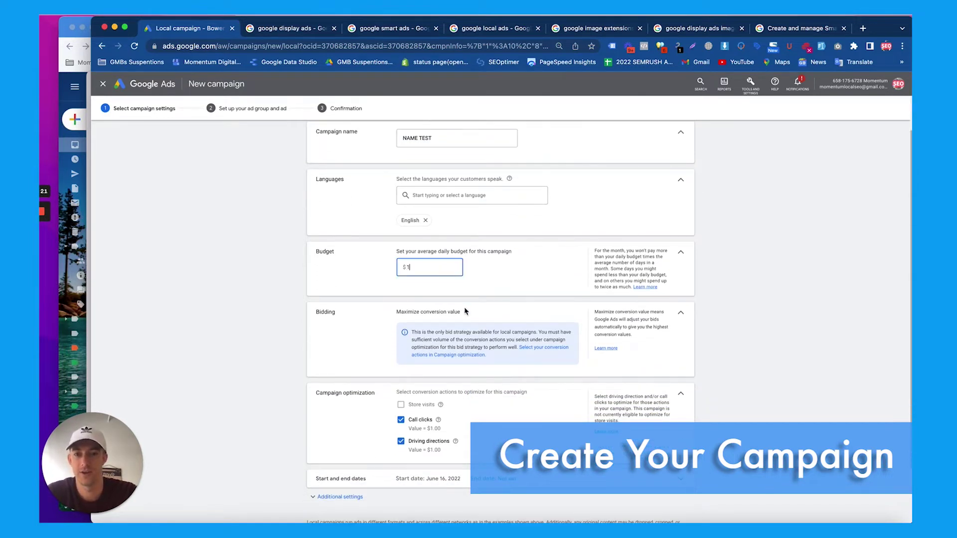
{"action": "scroll", "coordinate": [464, 312], "scroll_direction": "down", "scroll_amount": 3}
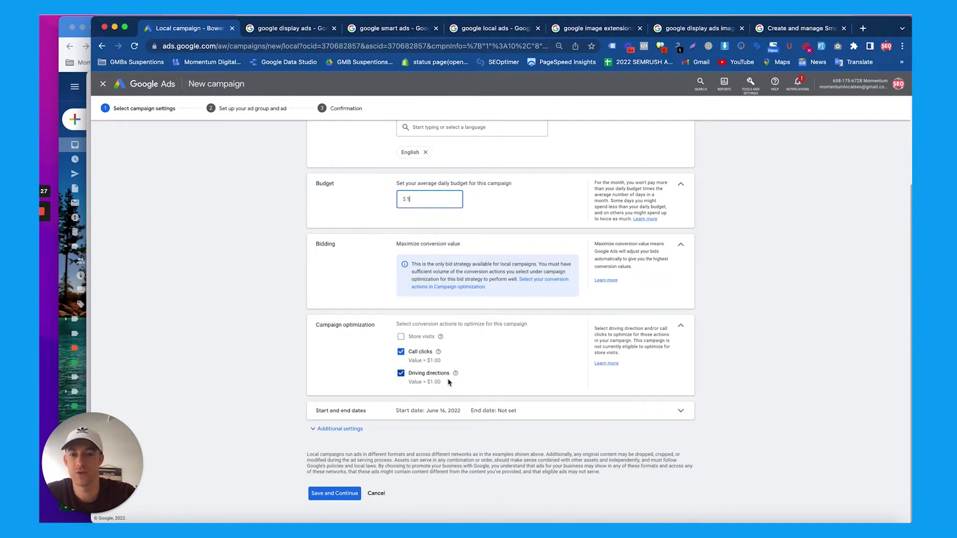
{"action": "left_click", "coordinate": [356, 429]}
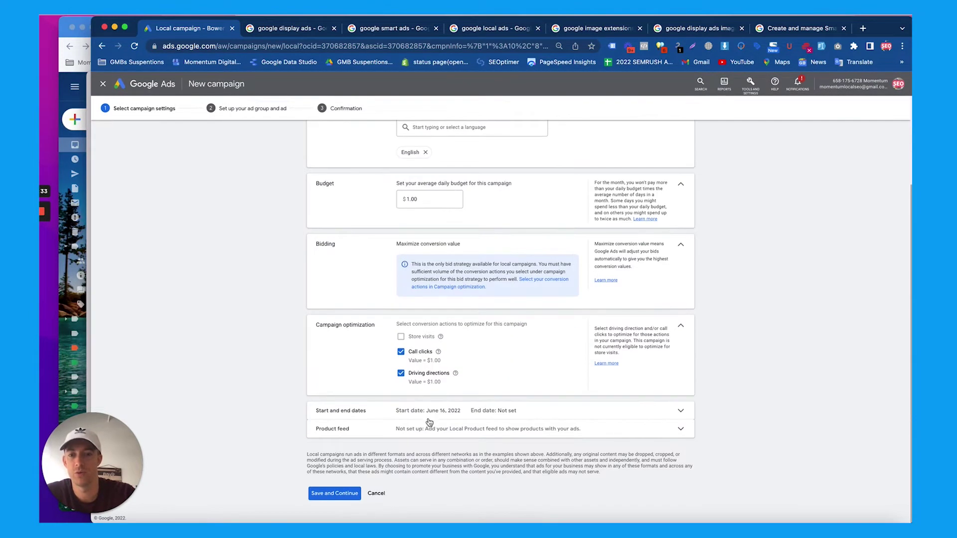
{"action": "left_click", "coordinate": [348, 494]}
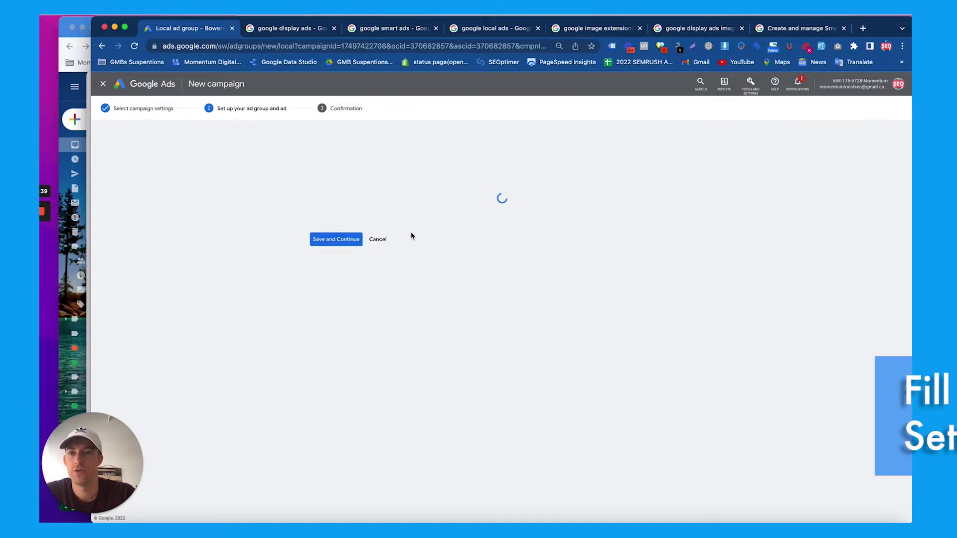
Name the ad group 'TEST' and set the final URL to abc.com
{"action": "triple_click", "coordinate": [439, 160]}
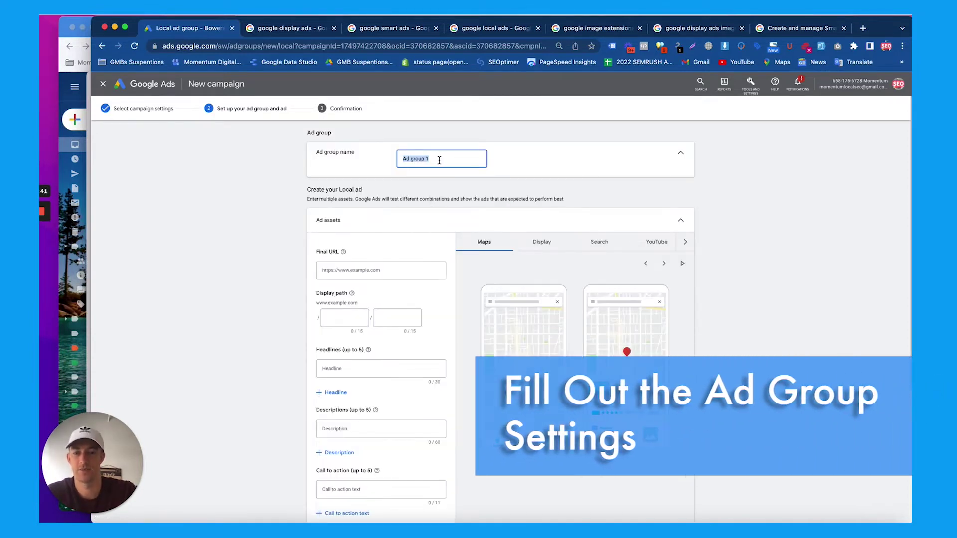
{"action": "type", "text": "TEST"}
{"action": "left_click", "coordinate": [360, 273]}
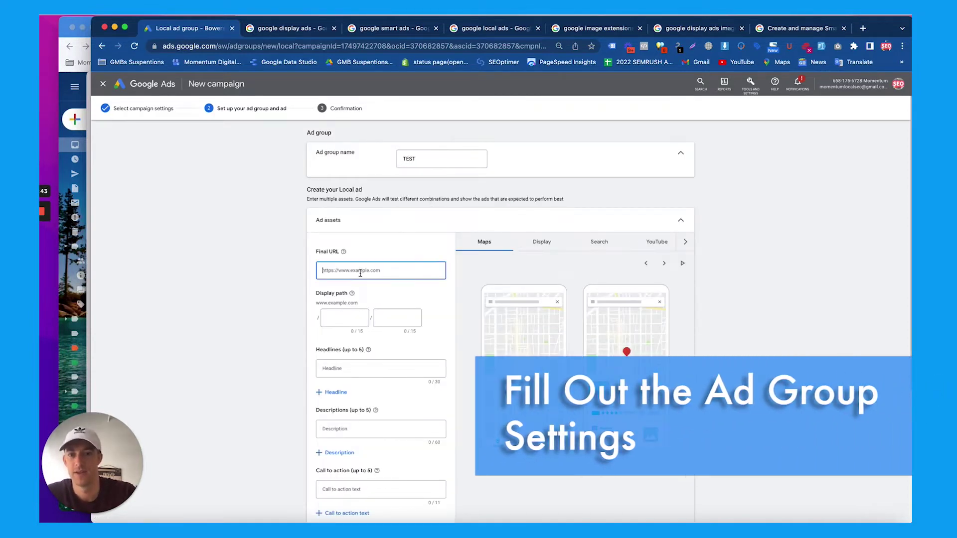
{"action": "type", "text": "abc.com"}
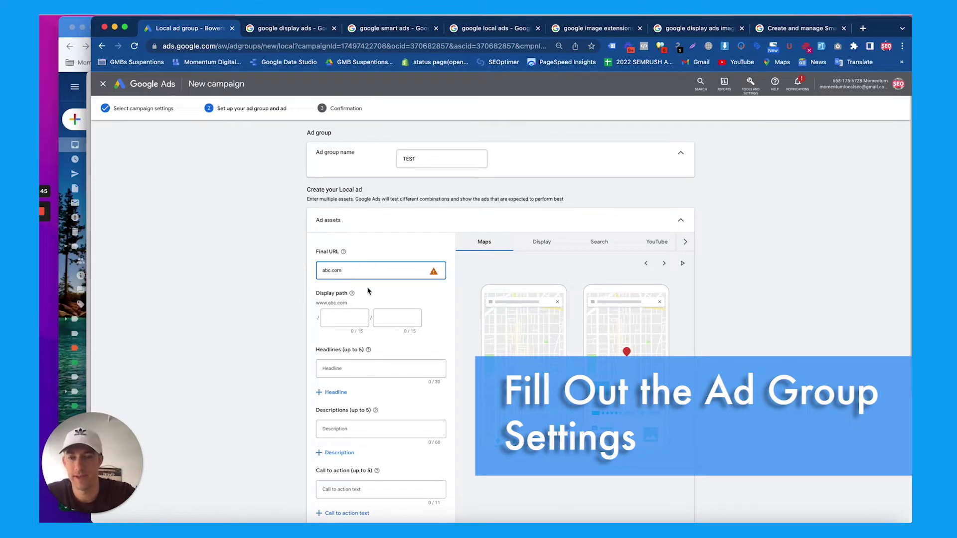
Enter five placeholder headlines, such as 'safasdf' and 'asdfasdfa'
{"action": "left_click", "coordinate": [346, 368]}
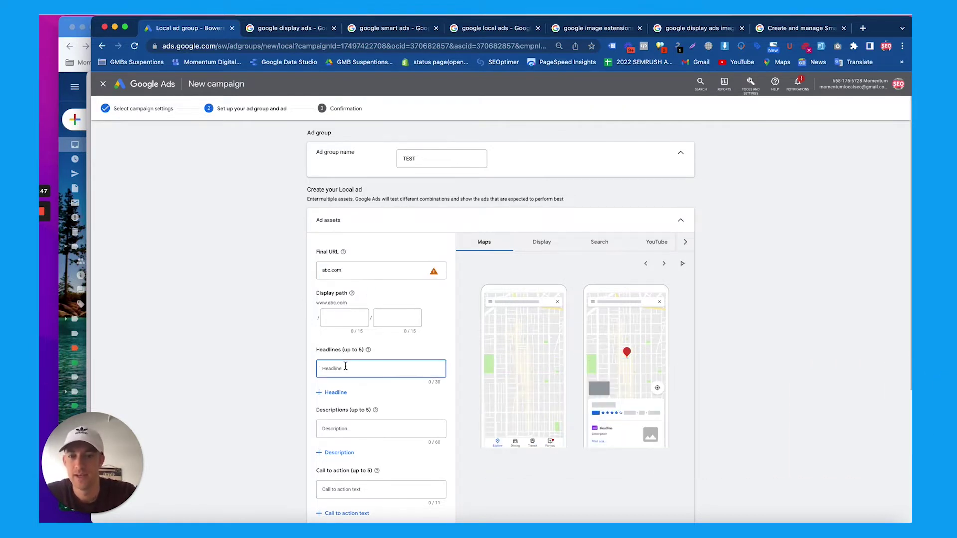
{"action": "type", "text": "safasdf"}
{"action": "left_click", "coordinate": [339, 397]}
{"action": "type", "text": "asdfasdfa"}
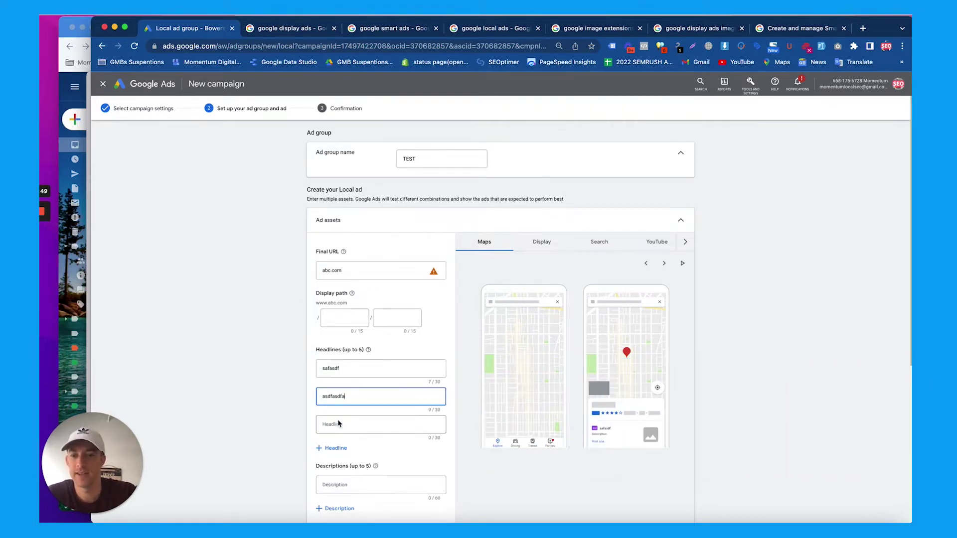
{"action": "left_click", "coordinate": [338, 424]}
{"action": "type", "text": "asdfasdf"}
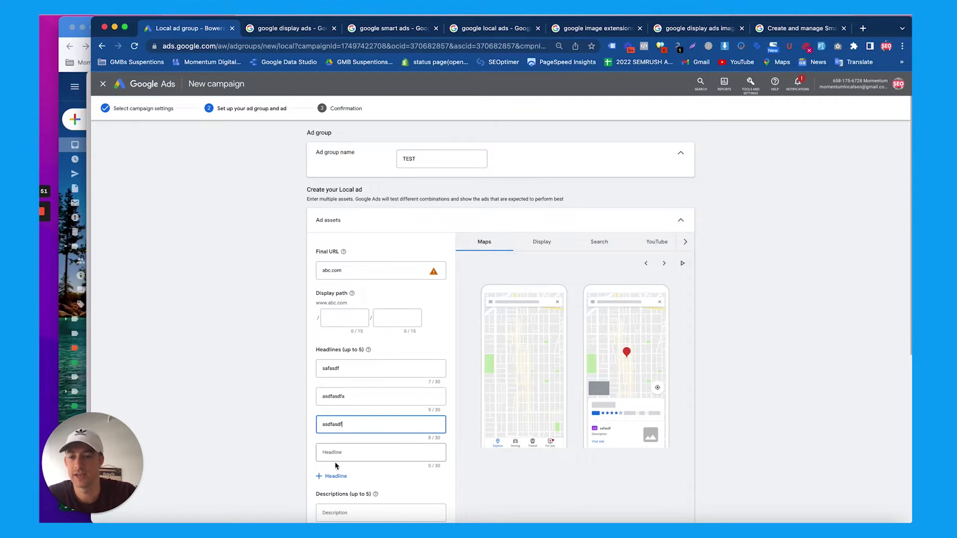
{"action": "left_click", "coordinate": [335, 454]}
{"action": "type", "text": "ASDFADFSAA"}
{"action": "left_click", "coordinate": [341, 480]}
{"action": "type", "text": "safgasfgagsdf"}
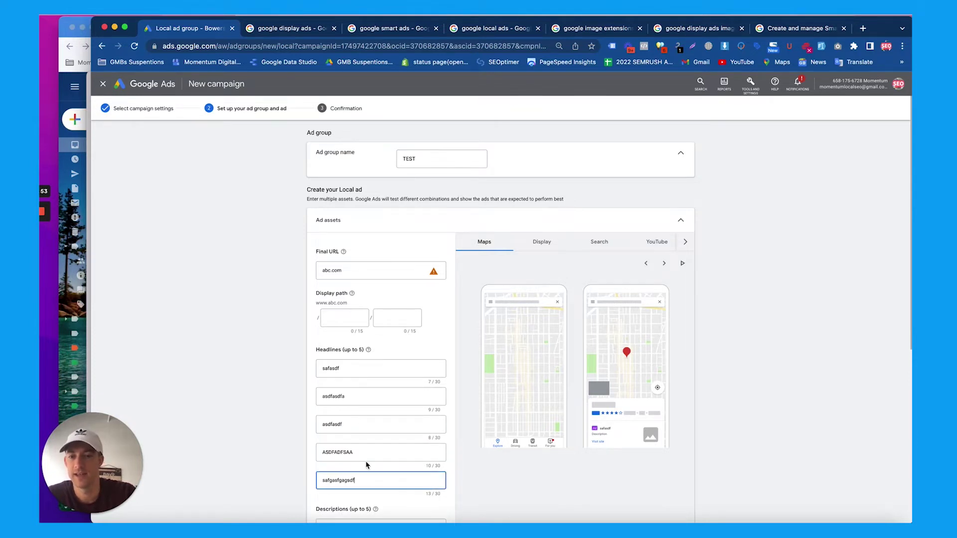
Enter five placeholder descriptions, such as 'sadfgvasfgafsdgsa' and 'zsdvszfvszbdf'
{"action": "scroll", "coordinate": [366, 465], "scroll_direction": "down", "scroll_amount": 5}
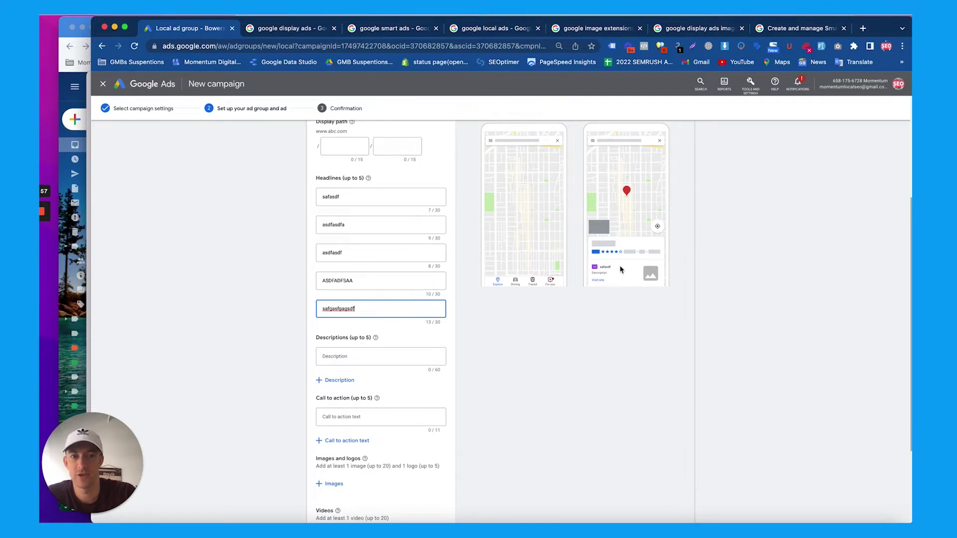
{"action": "left_click", "coordinate": [414, 357]}
{"action": "type", "text": "dsfasdgadfgadgha"}
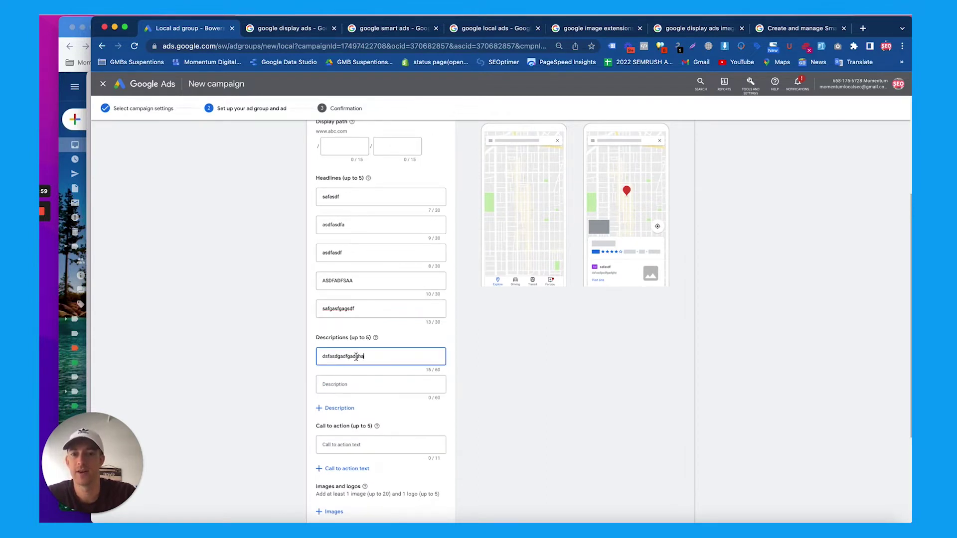
{"action": "type", "text": "vasdgafdgbafsvav"}
{"action": "left_click", "coordinate": [360, 383]}
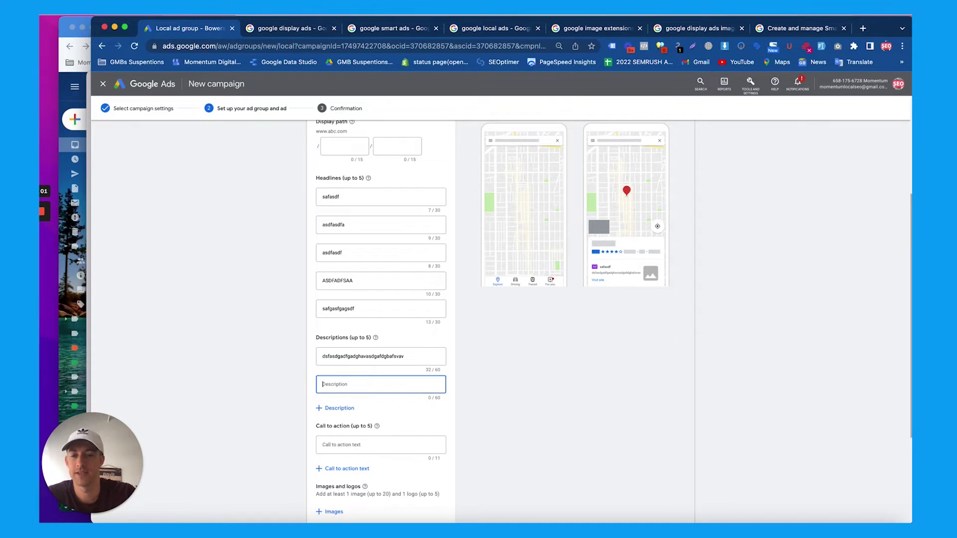
{"action": "type", "text": "sadfgvasfgafsdgsadvsabsdvasdbsafb"}
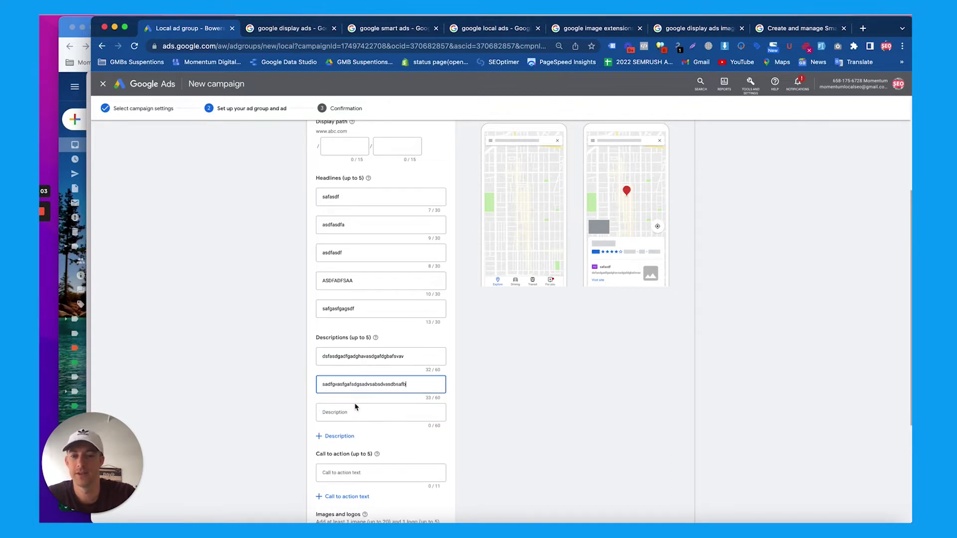
{"action": "left_click", "coordinate": [356, 407]}
{"action": "type", "text": "zsdvszfvszbdfsabdfgsbdafbdafb"}
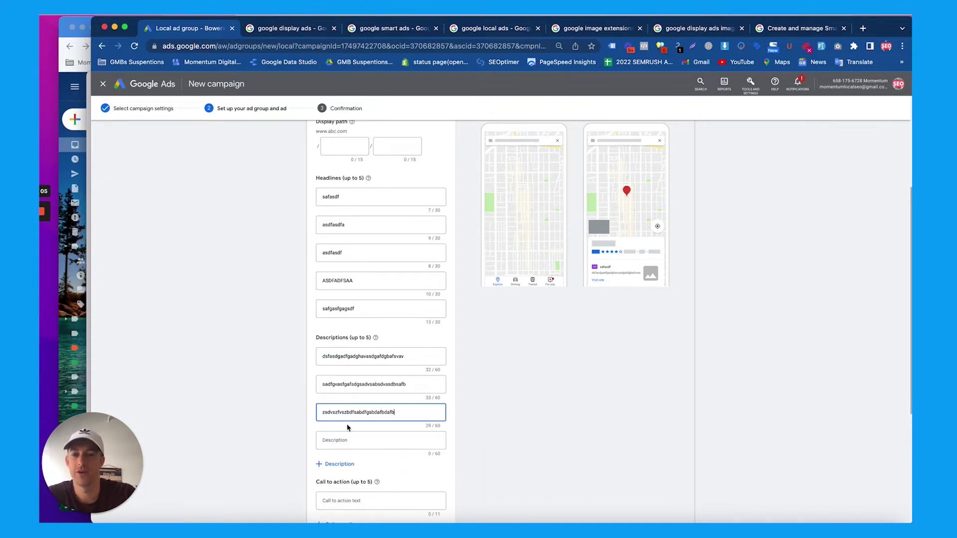
{"action": "left_click", "coordinate": [337, 440]}
{"action": "type", "text": "dzfbdfbsdfbsdbfbsd"}
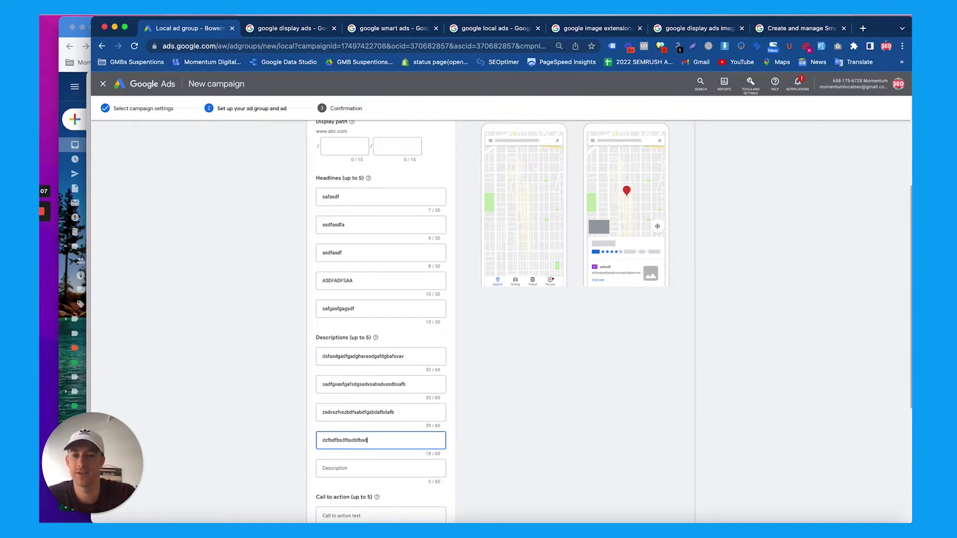
{"action": "type", "text": "fbasdbasbf"}
{"action": "left_click", "coordinate": [350, 467]}
{"action": "type", "text": "badfbasfb"}
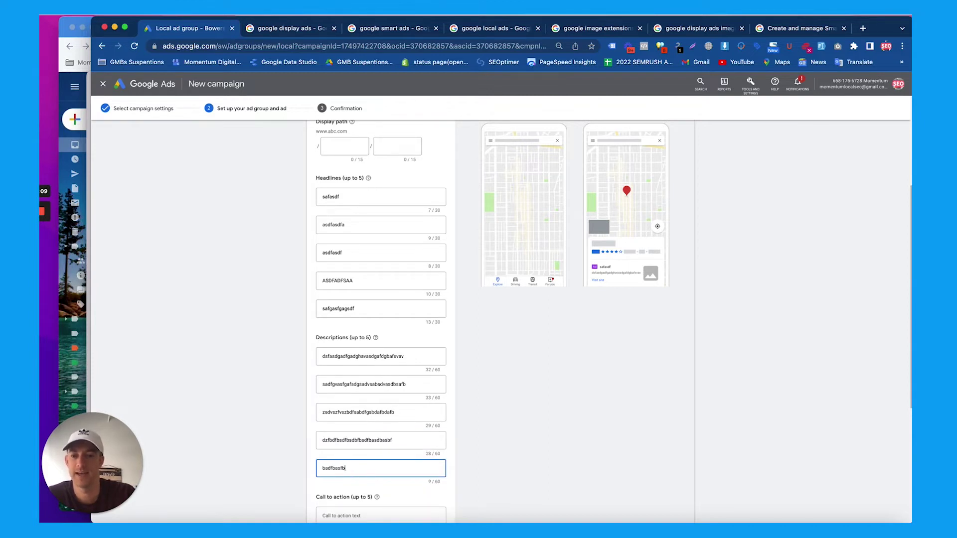
{"action": "type", "text": "adfgbafdbafbdfbasfbfadbadf"}
{"action": "scroll", "coordinate": [351, 464], "scroll_direction": "down", "scroll_amount": 3}
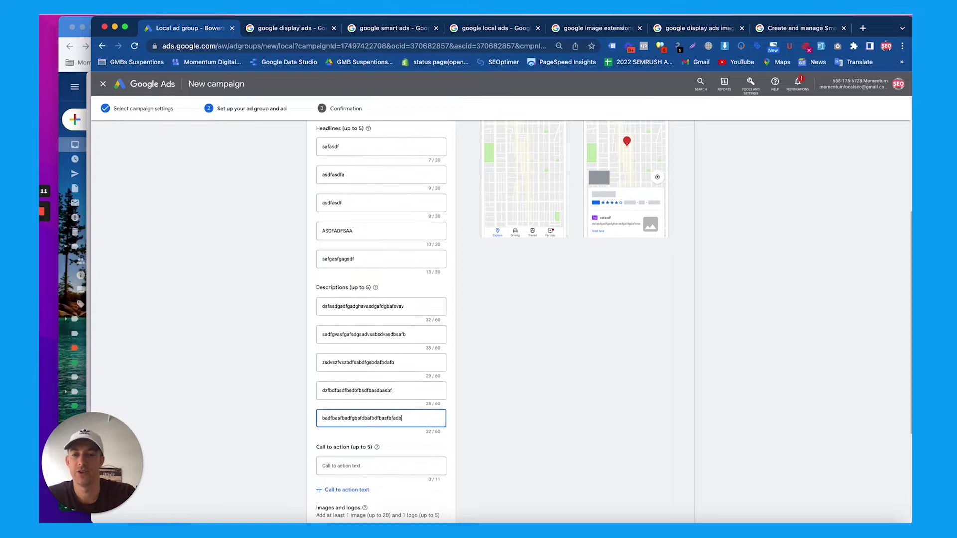
Add calls to action Call Now, Hire us, Buy Now, Call and Here
{"action": "left_click", "coordinate": [359, 400]}
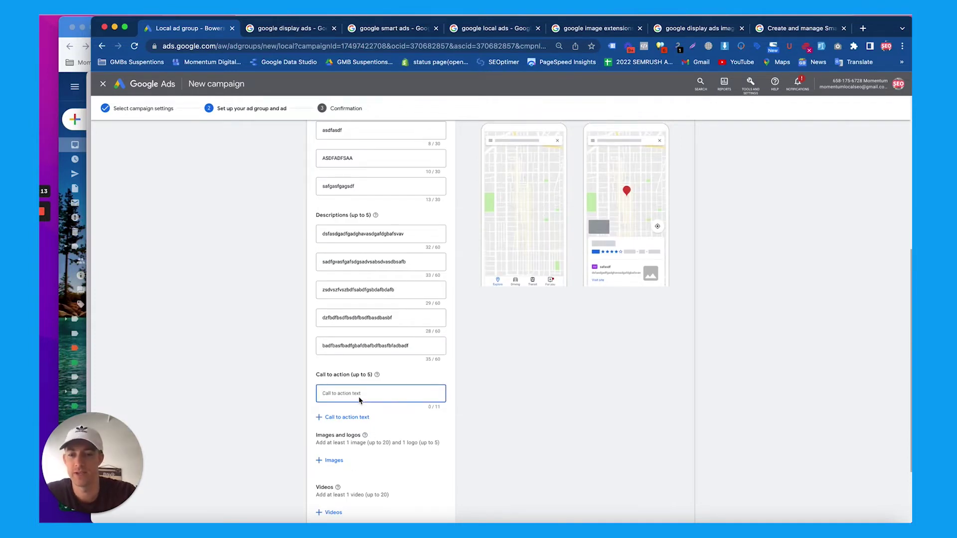
{"action": "type", "text": "Call Now"}
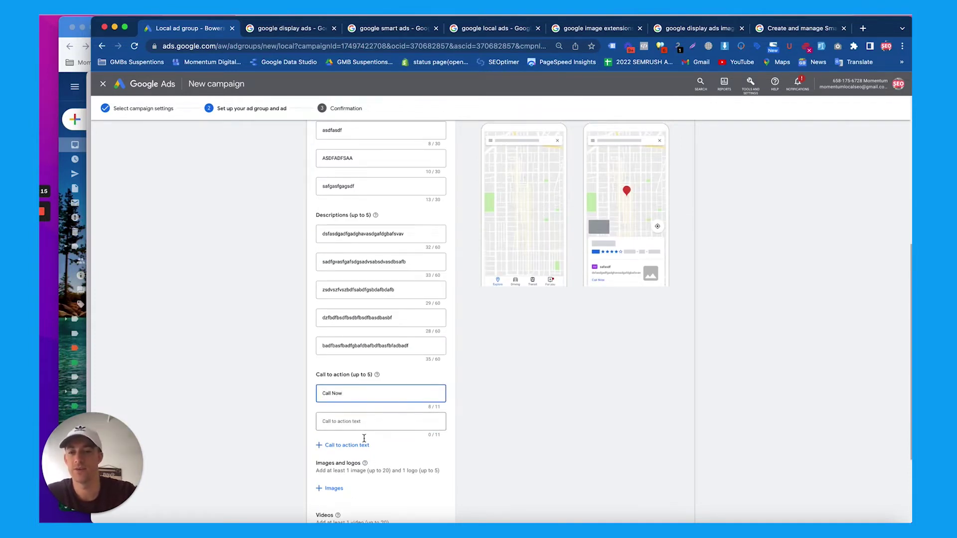
{"action": "left_click", "coordinate": [347, 428]}
{"action": "type", "text": "Hire us"}
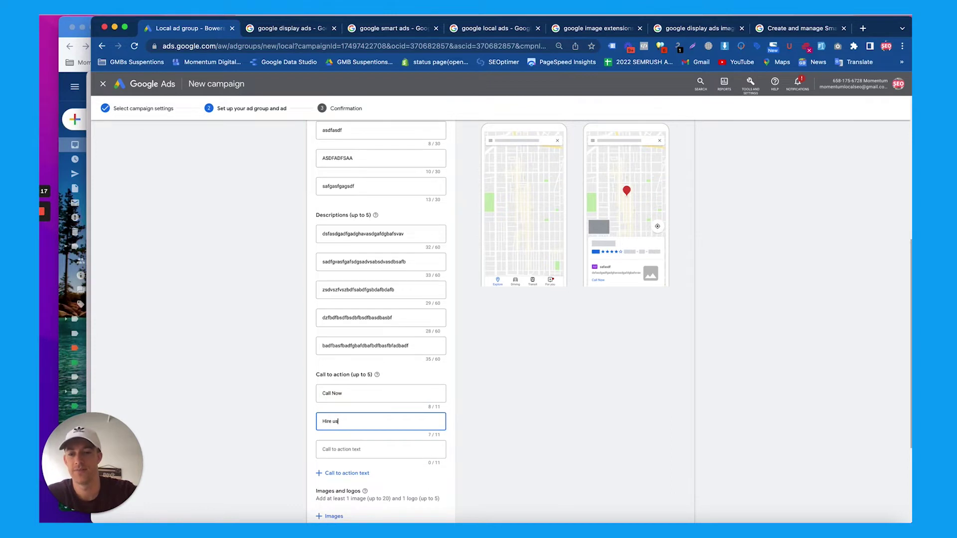
{"action": "left_click", "coordinate": [381, 449]}
{"action": "type", "text": "Buy Now"}
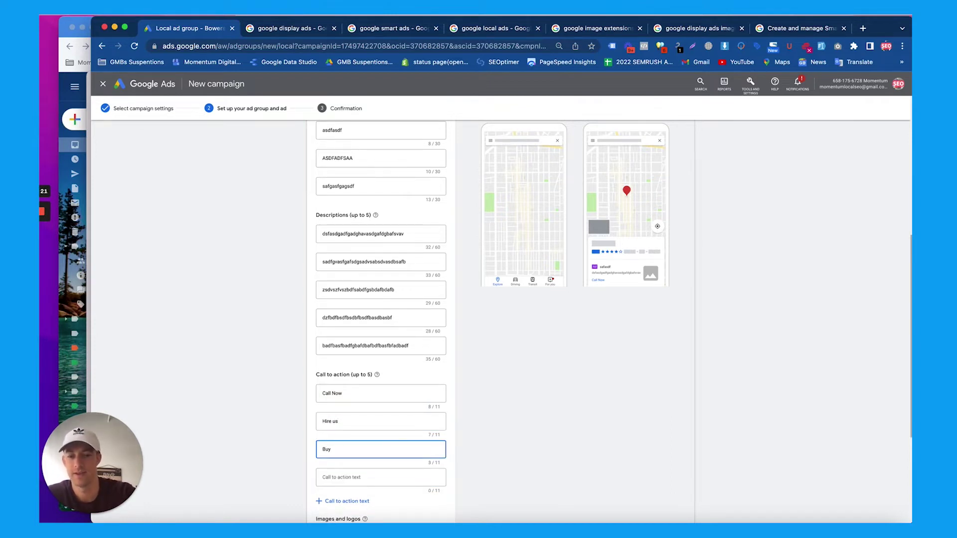
{"action": "left_click", "coordinate": [349, 477]}
{"action": "type", "text": "Call"}
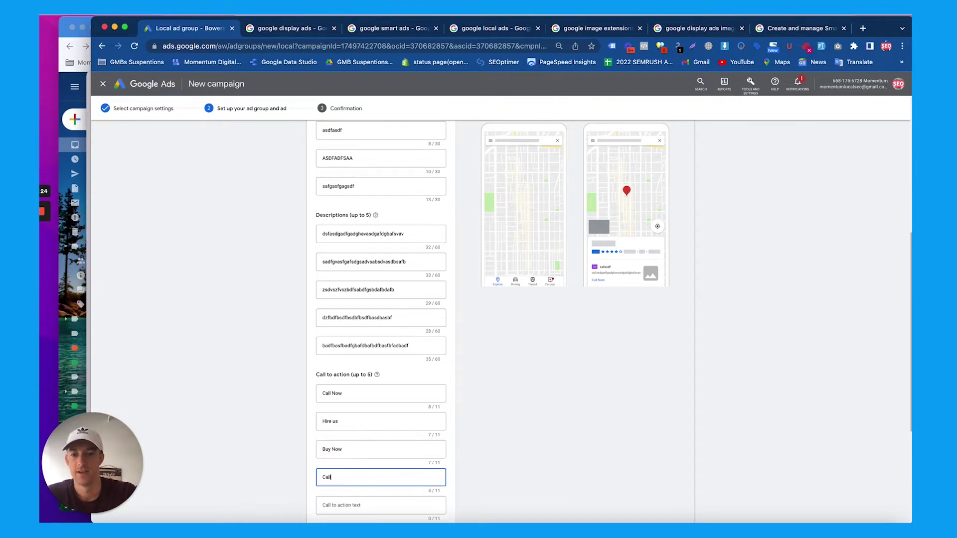
{"action": "left_click", "coordinate": [350, 506]}
{"action": "type", "text": "Here"}
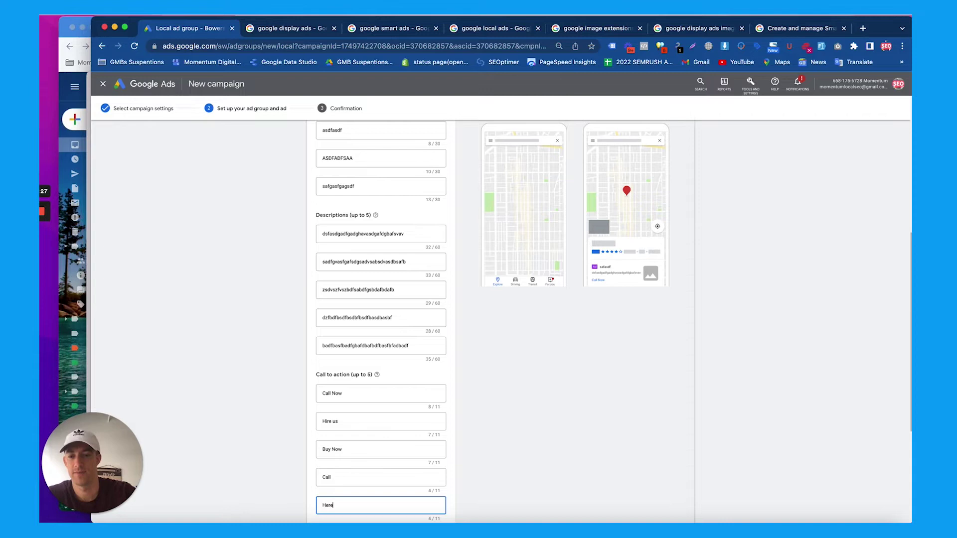
Open the ad's images and logos picker, then switch to the google local ads image results
{"action": "scroll", "coordinate": [386, 408], "scroll_direction": "down", "scroll_amount": 4}
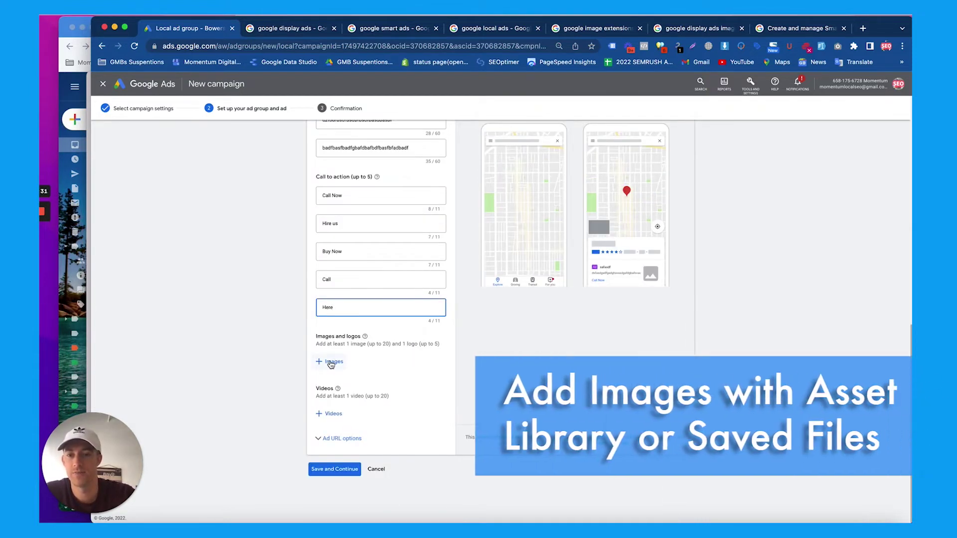
{"action": "left_click", "coordinate": [330, 363]}
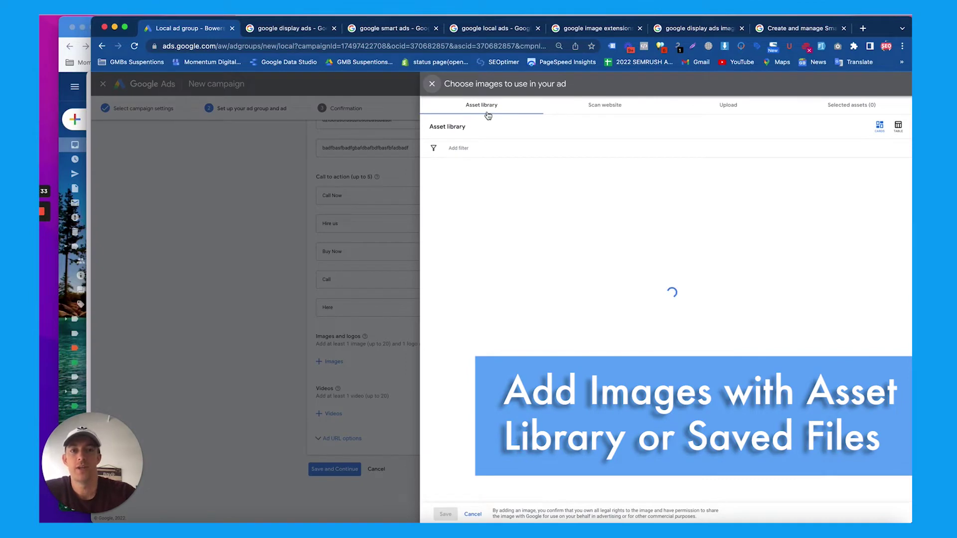
{"action": "mouse_move", "coordinate": [547, 203]}
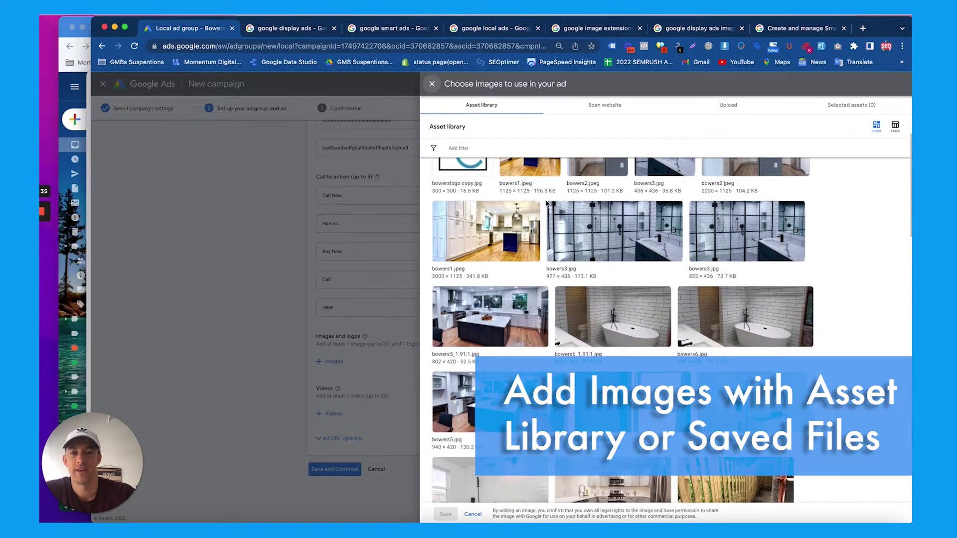
{"action": "left_click", "coordinate": [491, 30]}
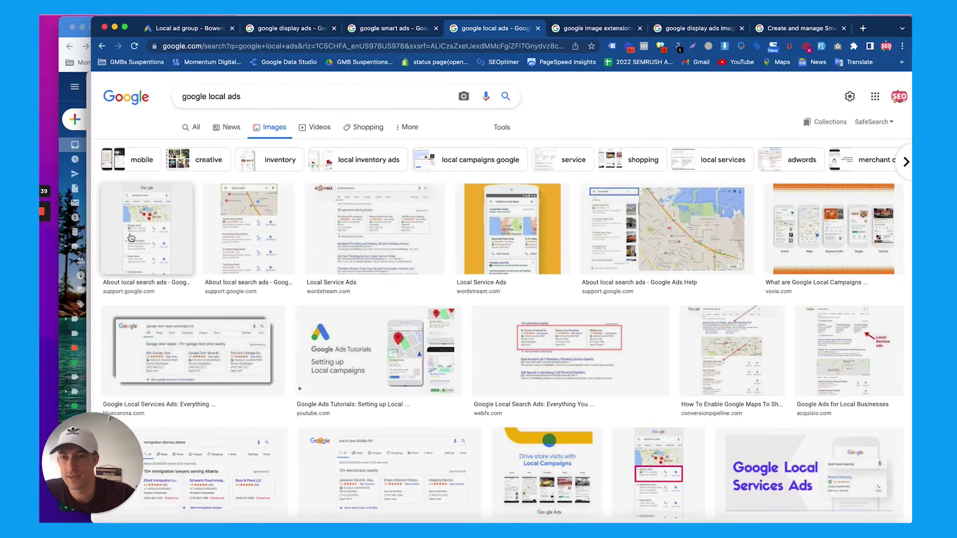
Preview the Google Ads Tutorials local campaigns and Make it easy for customers images
{"action": "scroll", "coordinate": [619, 235], "scroll_direction": "down", "scroll_amount": 1}
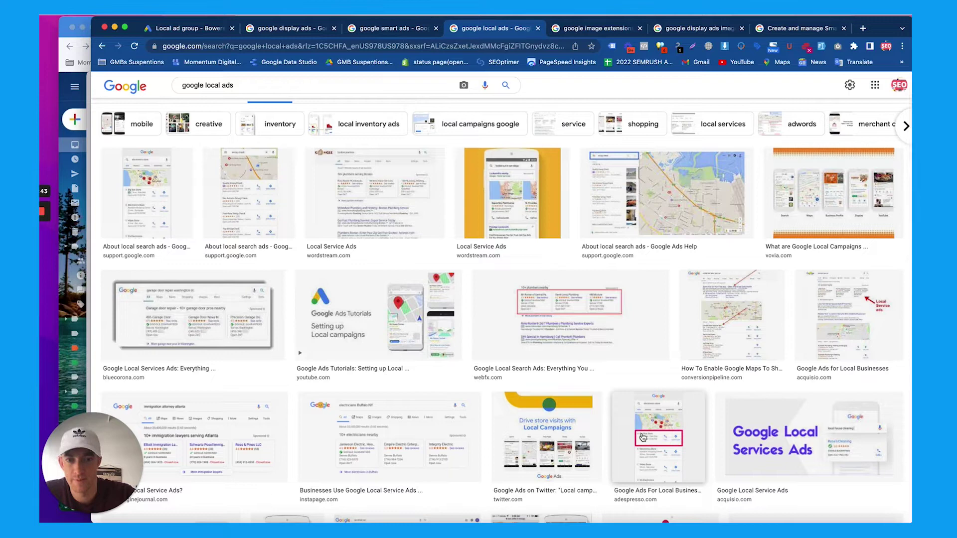
{"action": "left_click", "coordinate": [394, 323]}
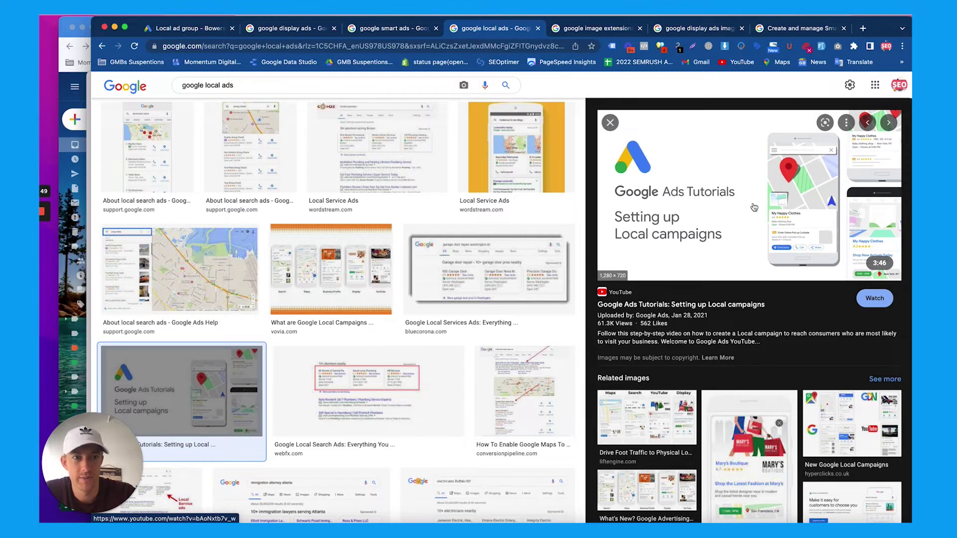
{"action": "left_click", "coordinate": [610, 122]}
{"action": "scroll", "coordinate": [607, 248], "scroll_direction": "down", "scroll_amount": 3}
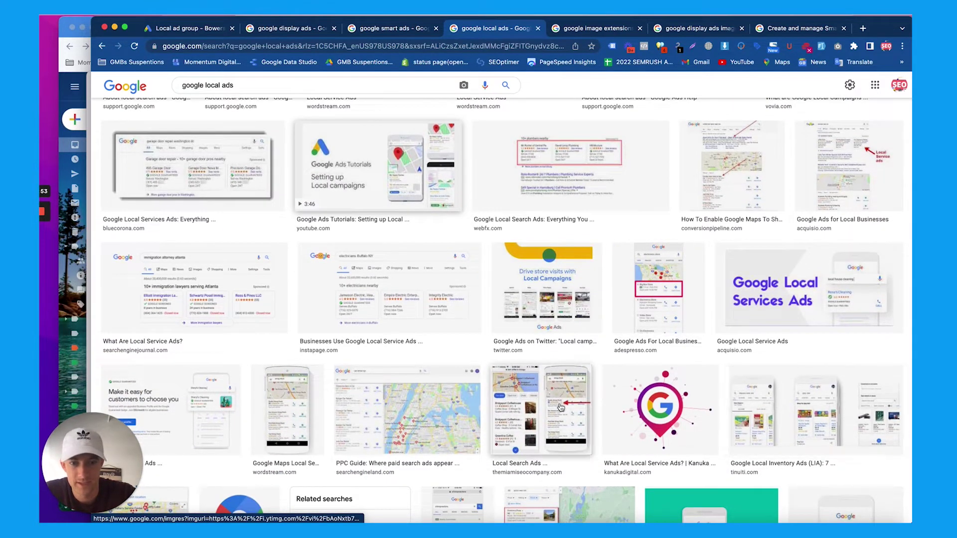
{"action": "scroll", "coordinate": [369, 411], "scroll_direction": "down", "scroll_amount": 1}
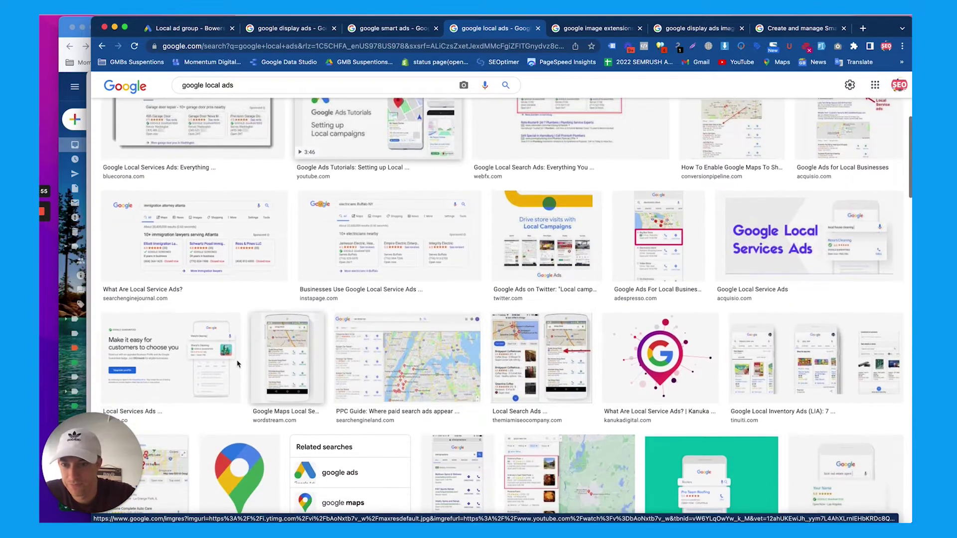
{"action": "left_click", "coordinate": [169, 359]}
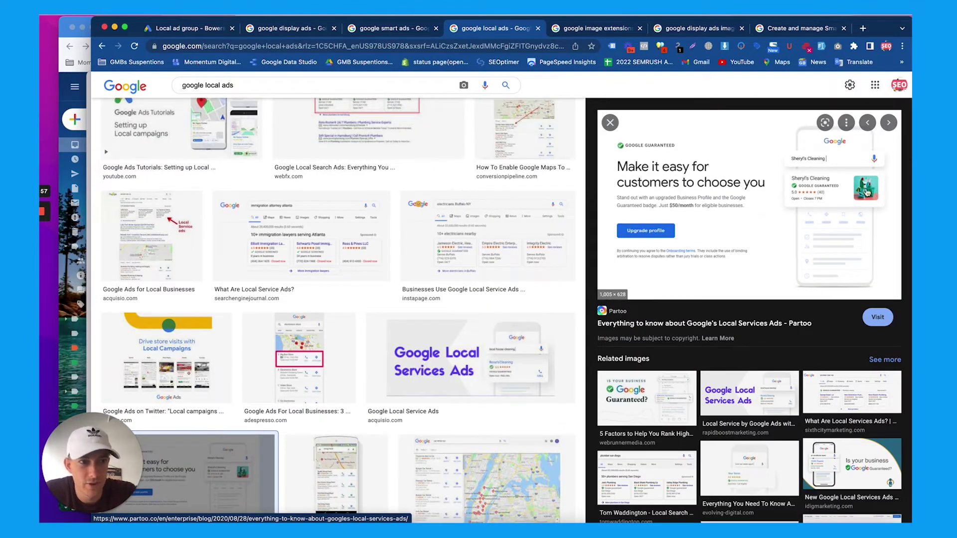
{"action": "left_click", "coordinate": [610, 122]}
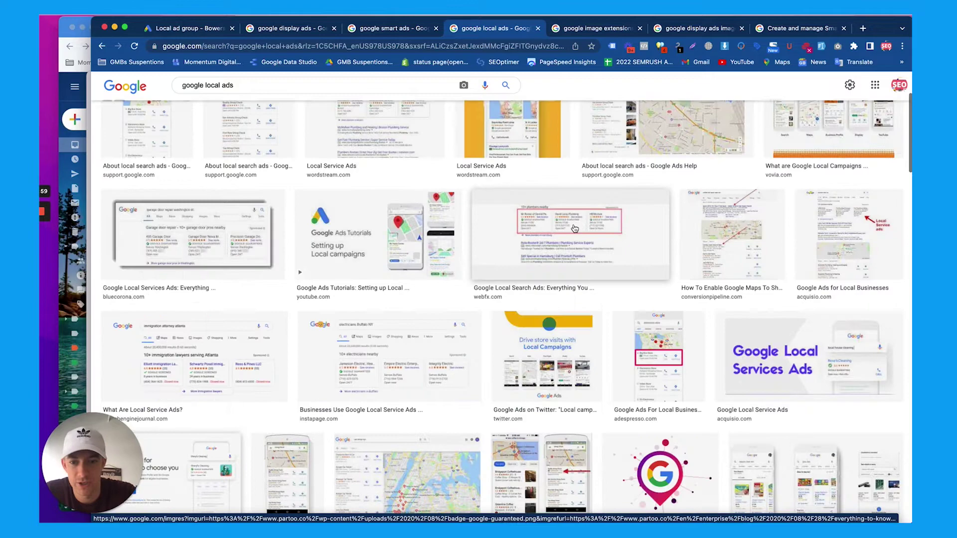
Browse further local ads examples, previewing the Comes To Google Maps App image
{"action": "scroll", "coordinate": [577, 230], "scroll_direction": "down", "scroll_amount": 5}
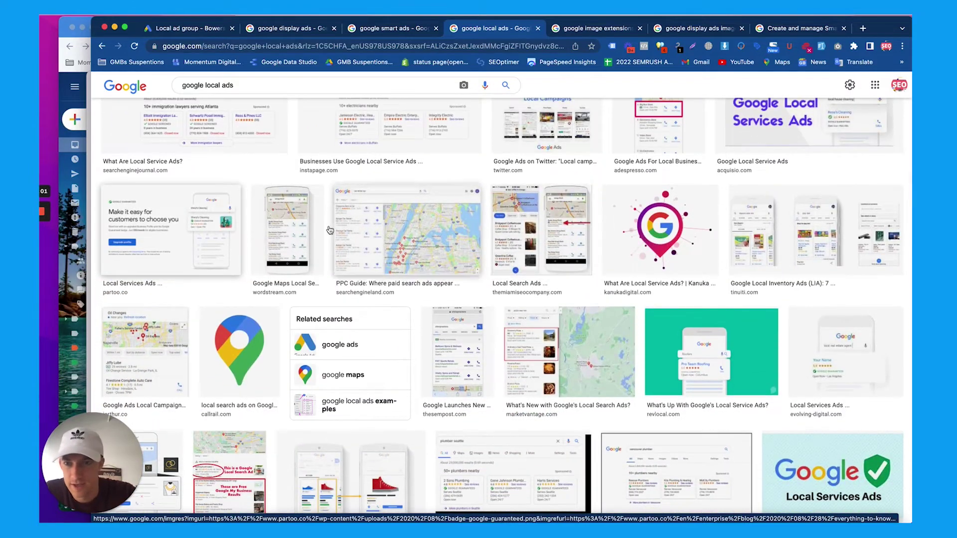
{"action": "scroll", "coordinate": [238, 289], "scroll_direction": "down", "scroll_amount": 3}
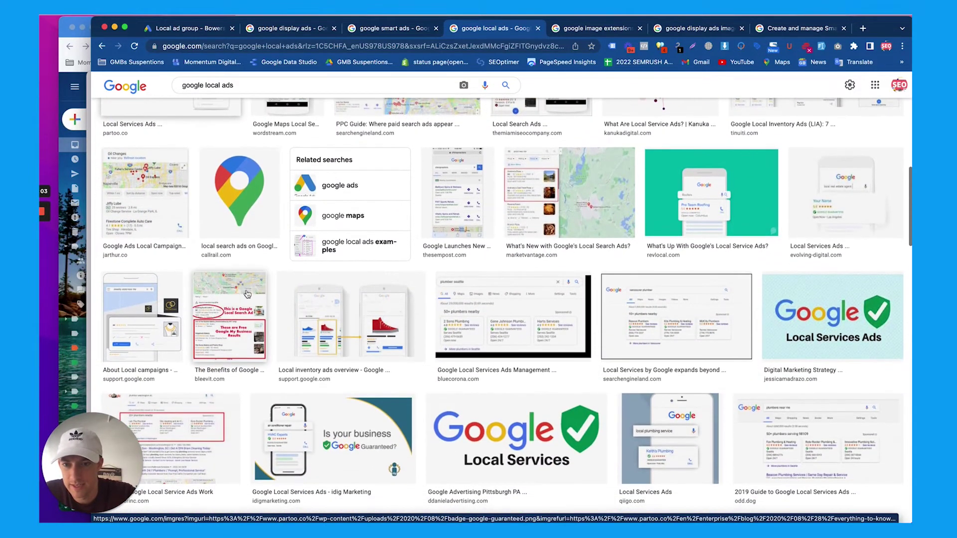
{"action": "scroll", "coordinate": [433, 332], "scroll_direction": "down", "scroll_amount": 1}
{"action": "scroll", "coordinate": [433, 332], "scroll_direction": "down", "scroll_amount": 3}
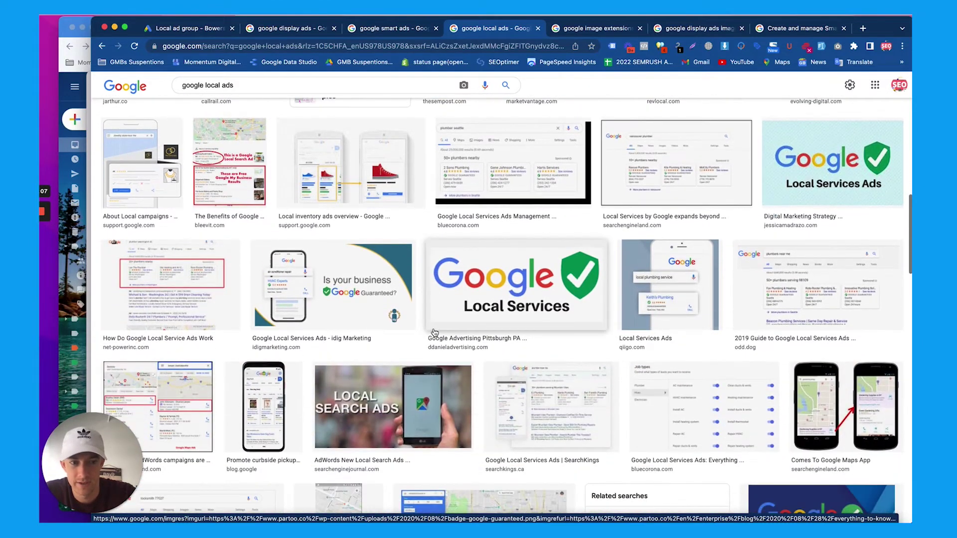
{"action": "scroll", "coordinate": [655, 340], "scroll_direction": "down", "scroll_amount": 1}
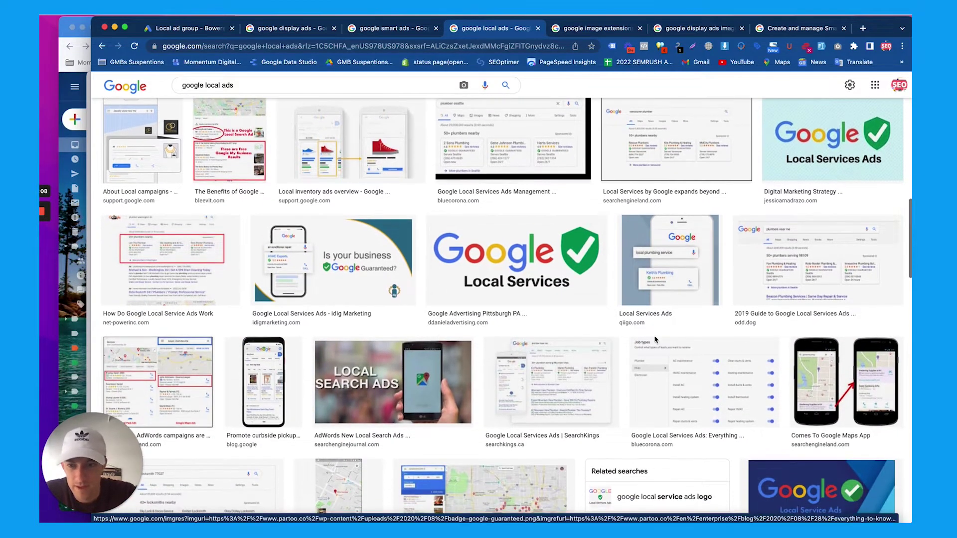
{"action": "left_click", "coordinate": [855, 391]}
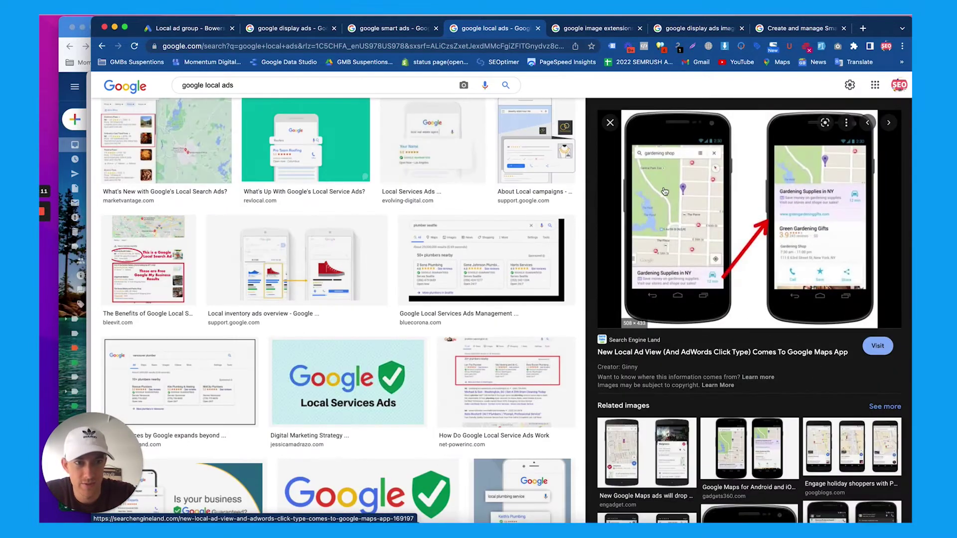
{"action": "left_click", "coordinate": [609, 123]}
{"action": "scroll", "coordinate": [586, 209], "scroll_direction": "down", "scroll_amount": 5}
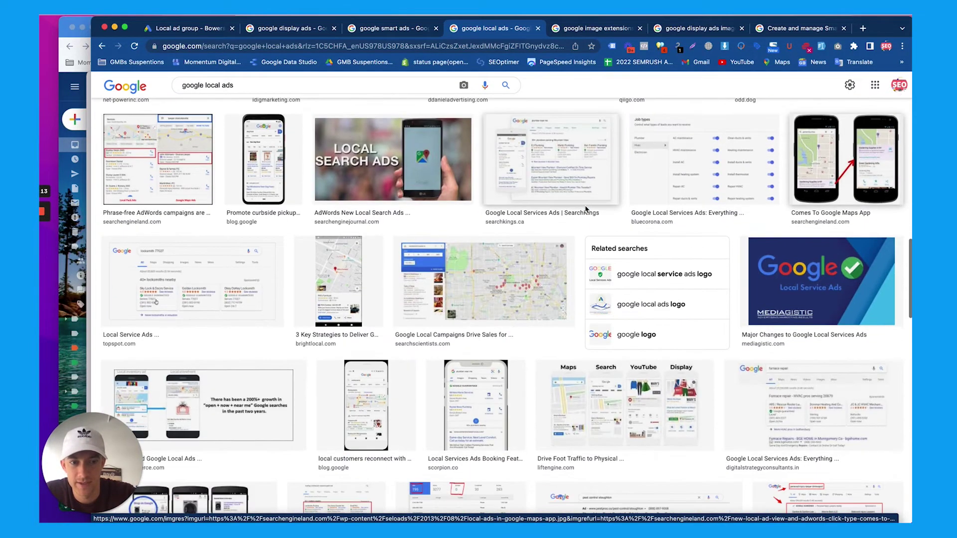
{"action": "scroll", "coordinate": [586, 209], "scroll_direction": "down", "scroll_amount": 3}
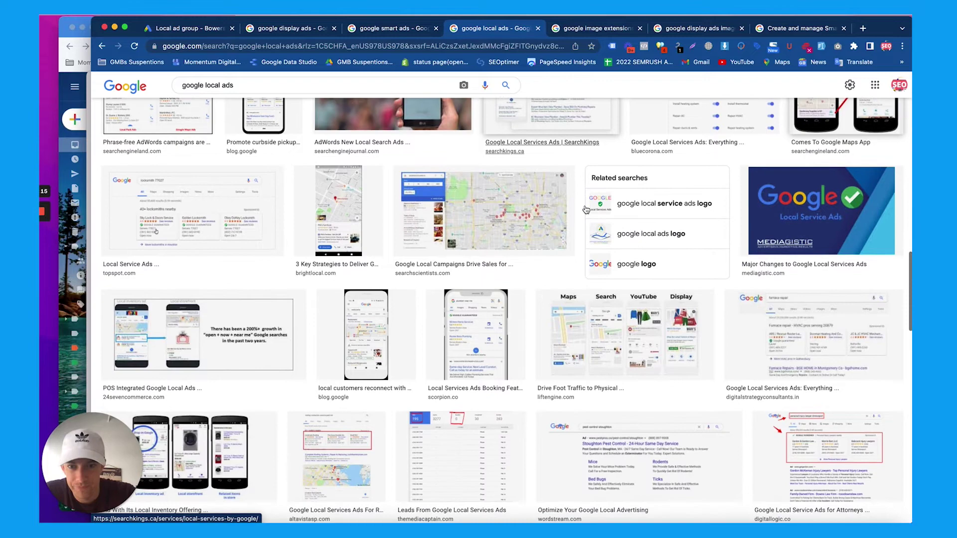
{"action": "scroll", "coordinate": [586, 209], "scroll_direction": "down", "scroll_amount": 2}
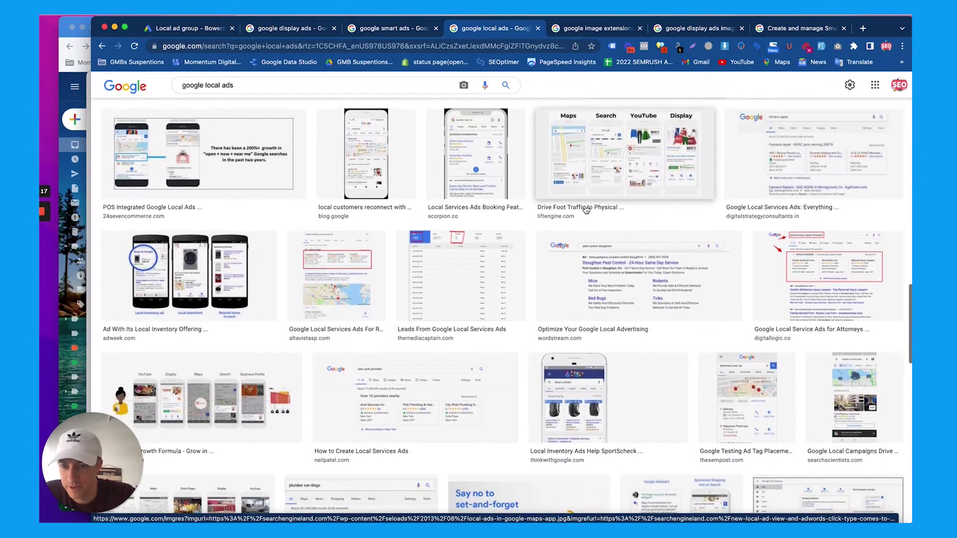
{"action": "scroll", "coordinate": [586, 209], "scroll_direction": "up", "scroll_amount": 10}
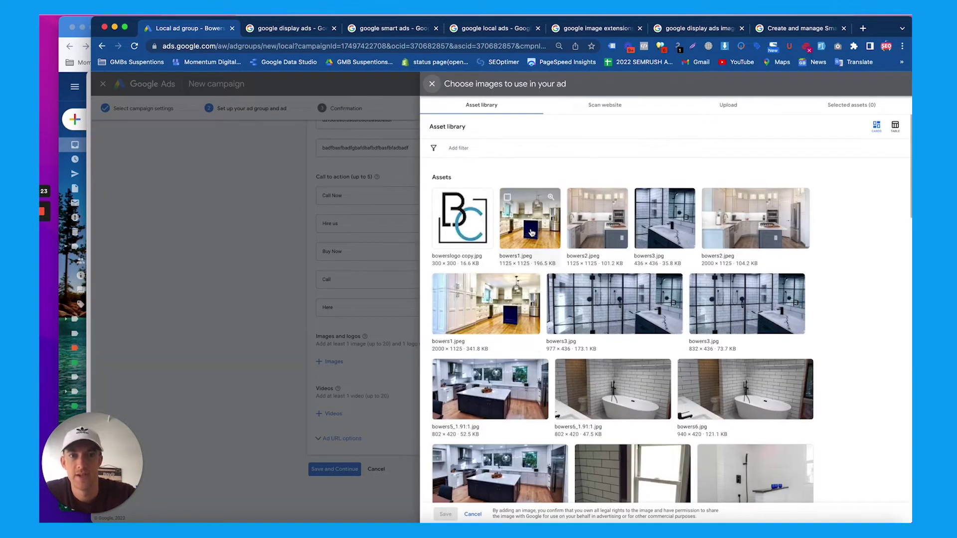
Select bowers1.jpeg and bowers2.jpeg from the asset library
{"action": "left_click", "coordinate": [523, 218]}
{"action": "left_click", "coordinate": [593, 219]}
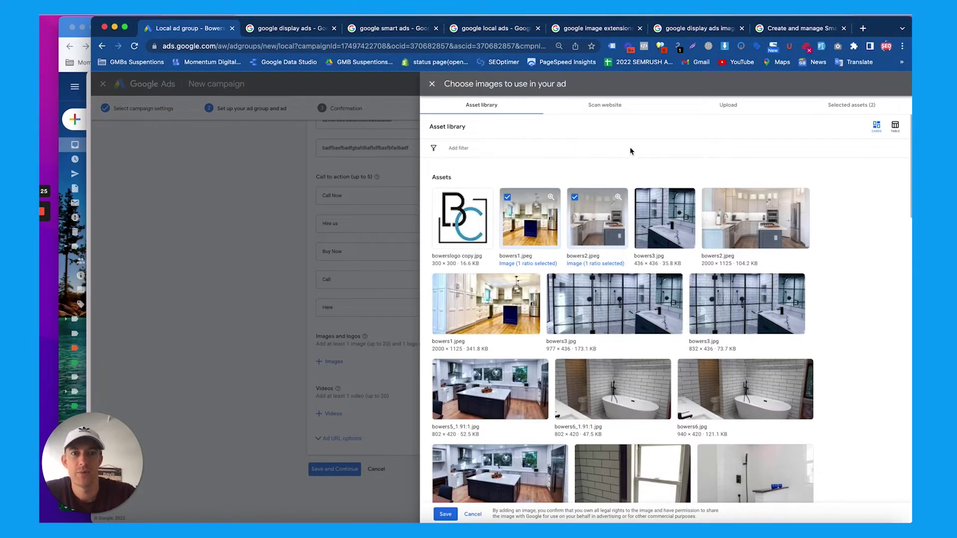
{"action": "left_click", "coordinate": [616, 106]}
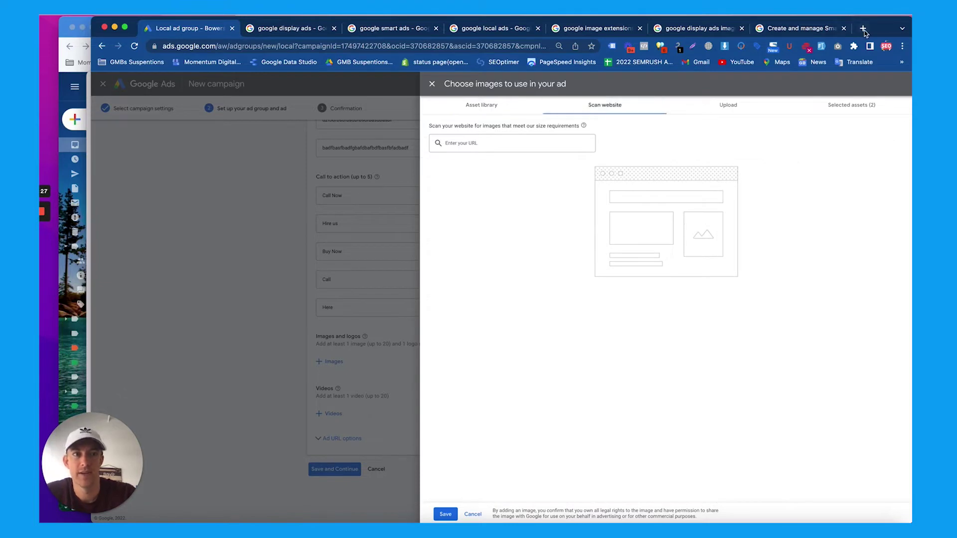
Copy the Bowers company website address and scan it for images
{"action": "left_click", "coordinate": [863, 29]}
{"action": "type", "text": "bowers"}
{"action": "key", "text": "Return"}
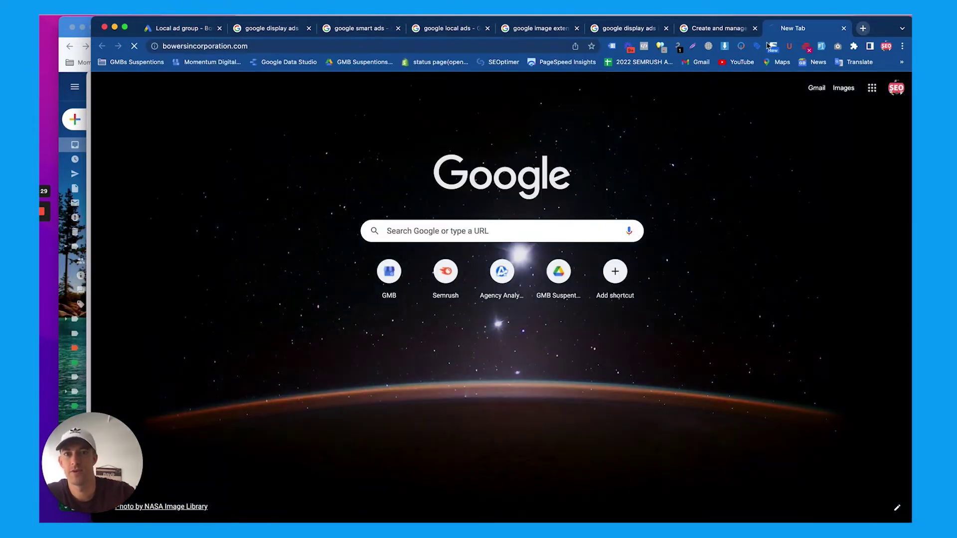
{"action": "left_click", "coordinate": [337, 44]}
{"action": "key", "text": "super+c"}
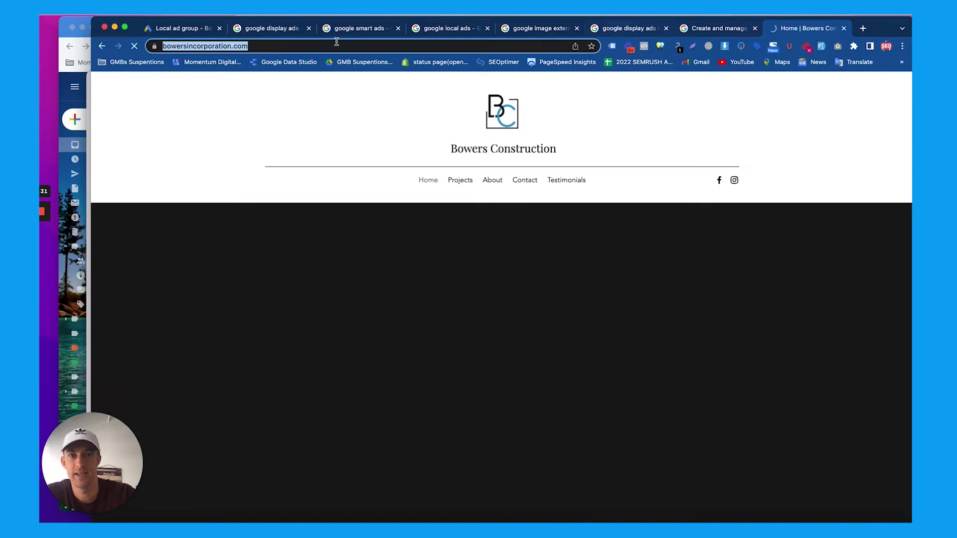
{"action": "left_click", "coordinate": [192, 30]}
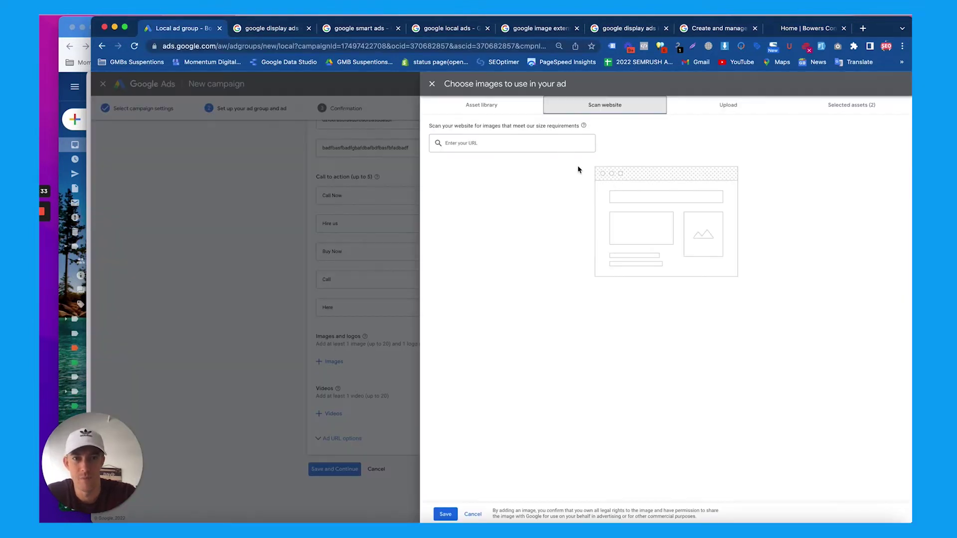
{"action": "left_click", "coordinate": [526, 143]}
{"action": "key", "text": "super+v"}
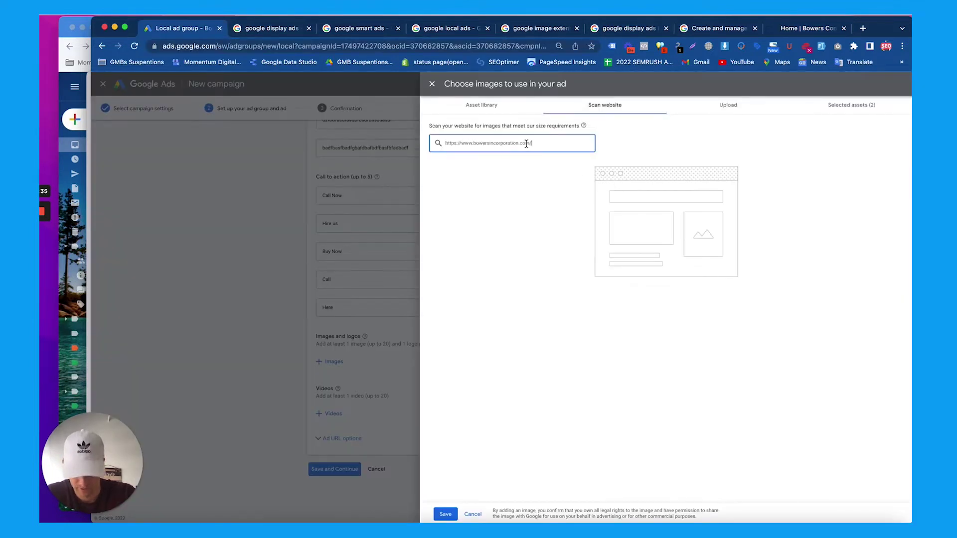
{"action": "key", "text": "Return"}
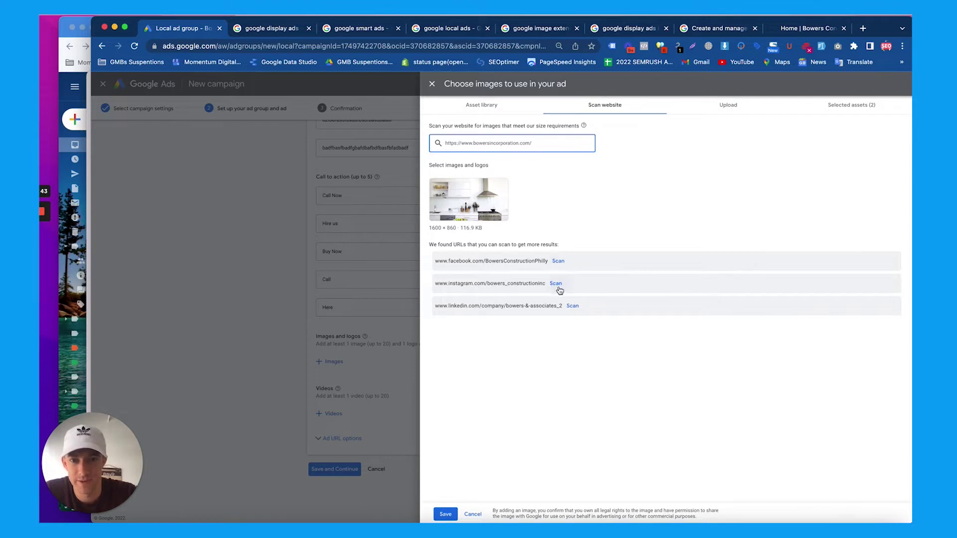
Add the scanned kitchen image in 1.91:1 and 1:1 ratios and check its 1600 × 860 size
{"action": "left_click", "coordinate": [457, 203]}
{"action": "left_click", "coordinate": [577, 307]}
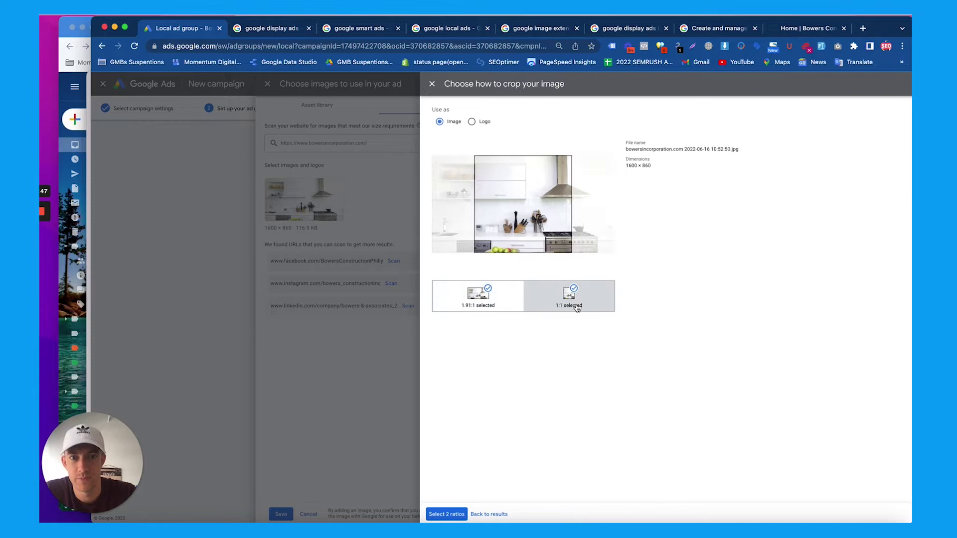
{"action": "left_click", "coordinate": [447, 514]}
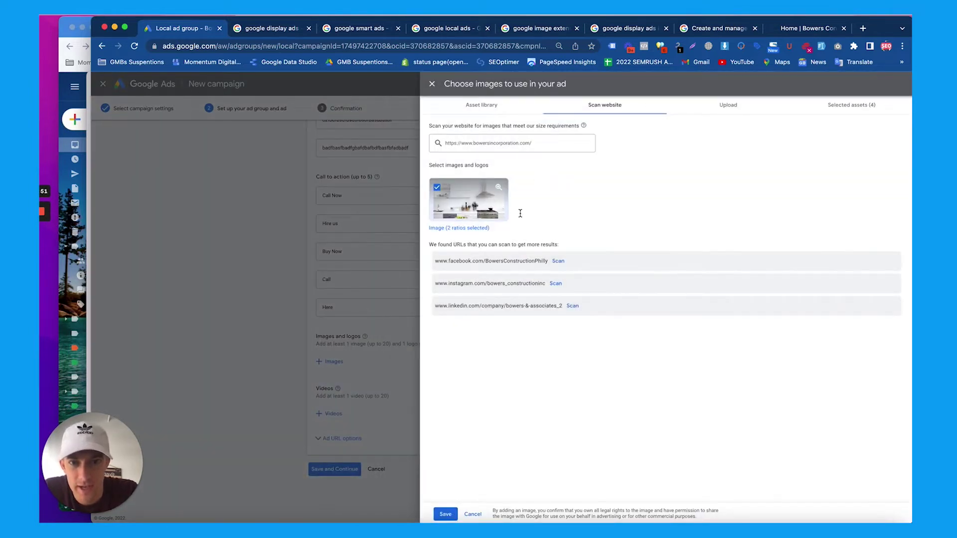
{"action": "left_click", "coordinate": [459, 228]}
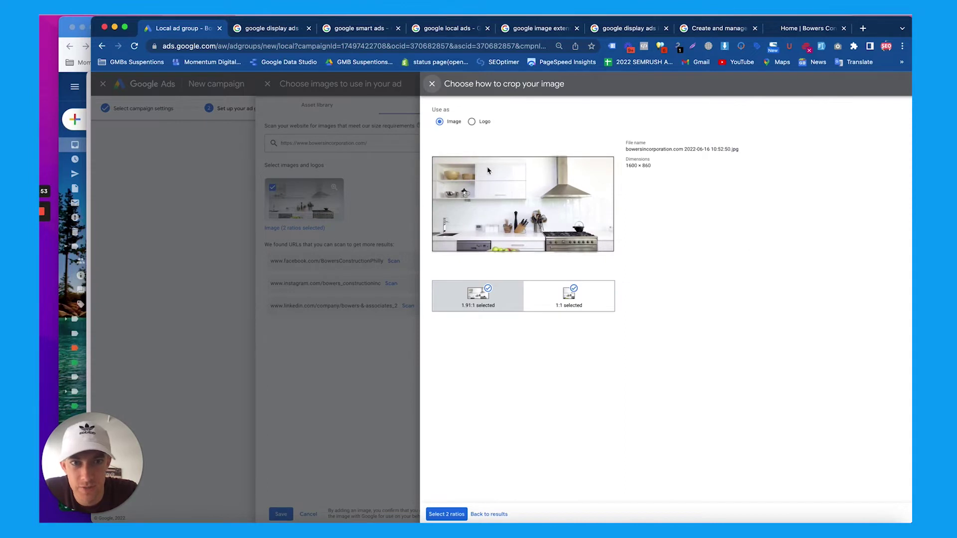
{"action": "triple_click", "coordinate": [637, 169]}
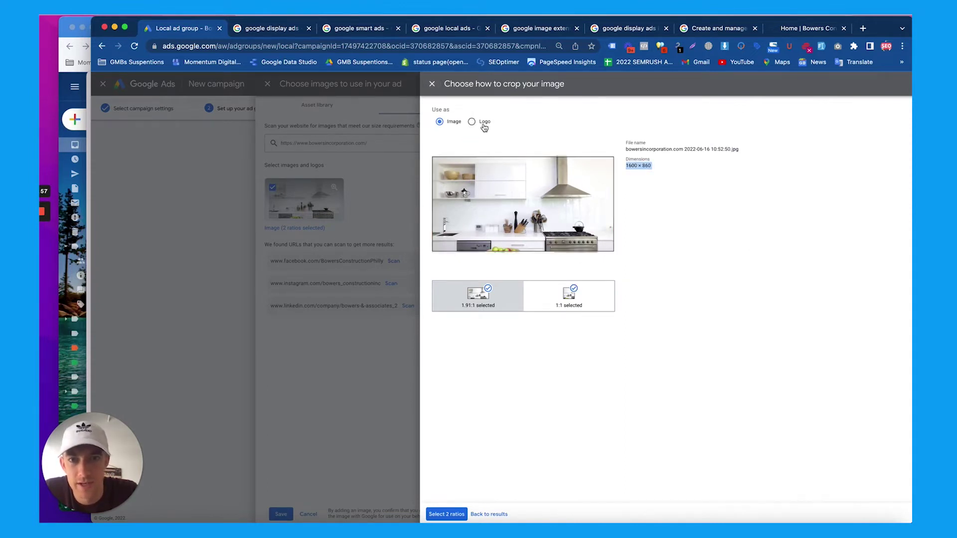
{"action": "left_click", "coordinate": [433, 86]}
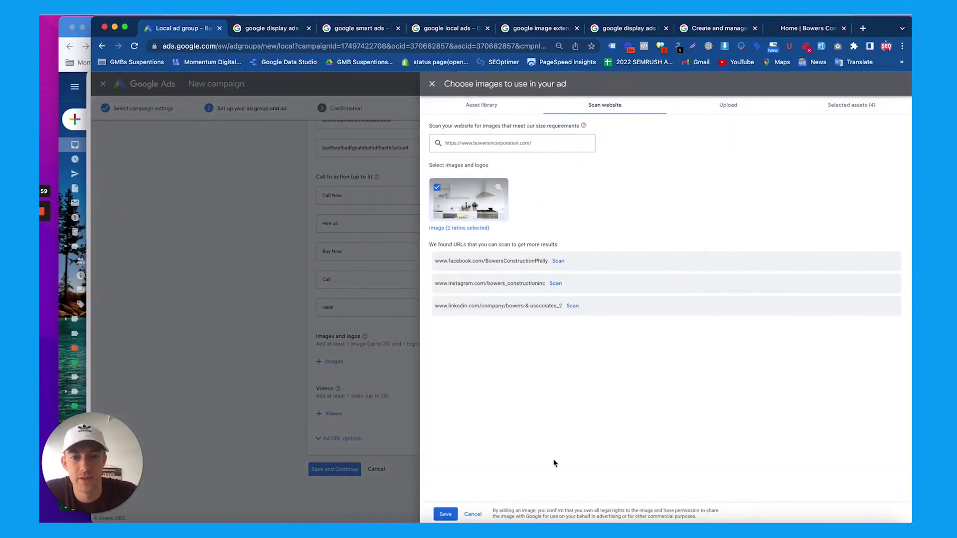
Upload 5.png and 6.png from the computer and review the image and logo size requirements
{"action": "left_click", "coordinate": [725, 111]}
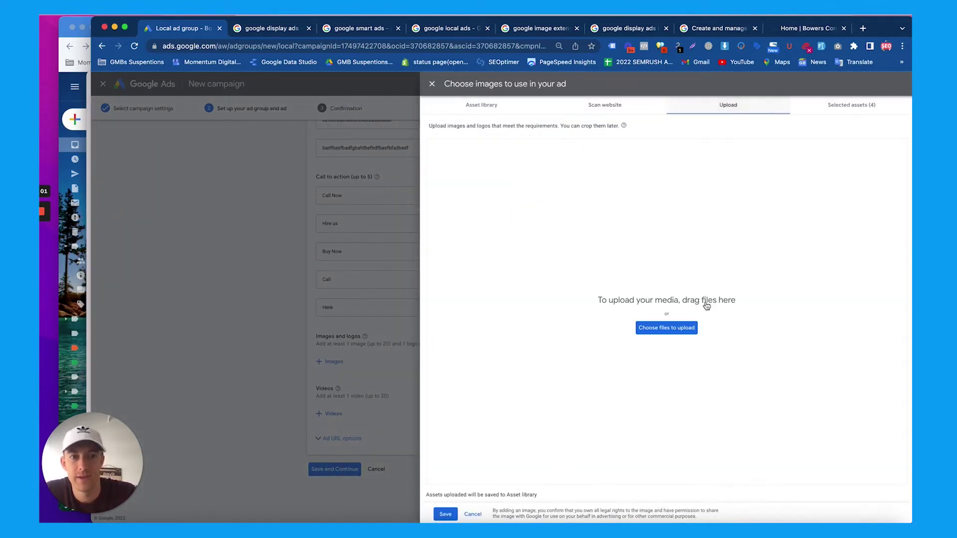
{"action": "left_click", "coordinate": [668, 329]}
{"action": "left_click", "coordinate": [319, 107]}
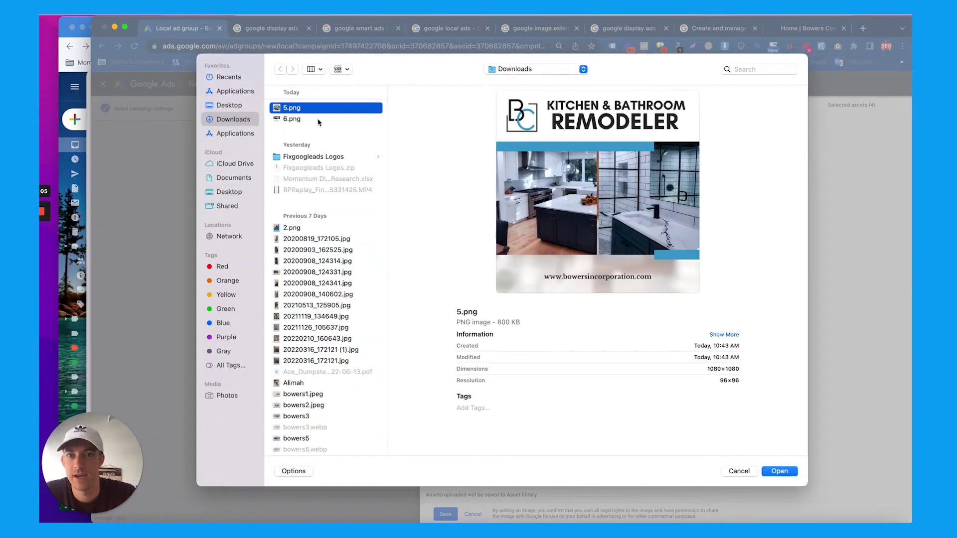
{"action": "left_click", "coordinate": [319, 119], "text": "shift"}
{"action": "key", "text": "Return"}
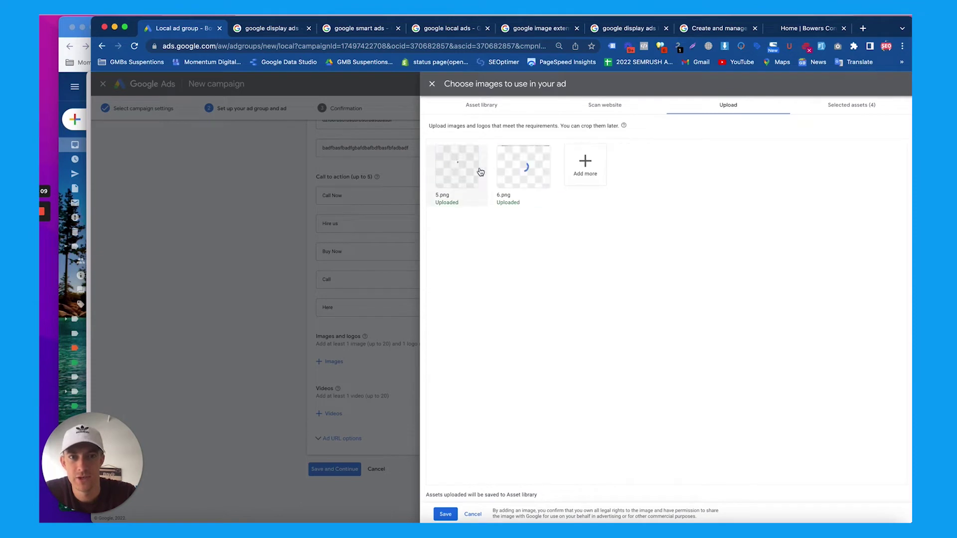
{"action": "mouse_move", "coordinate": [625, 128]}
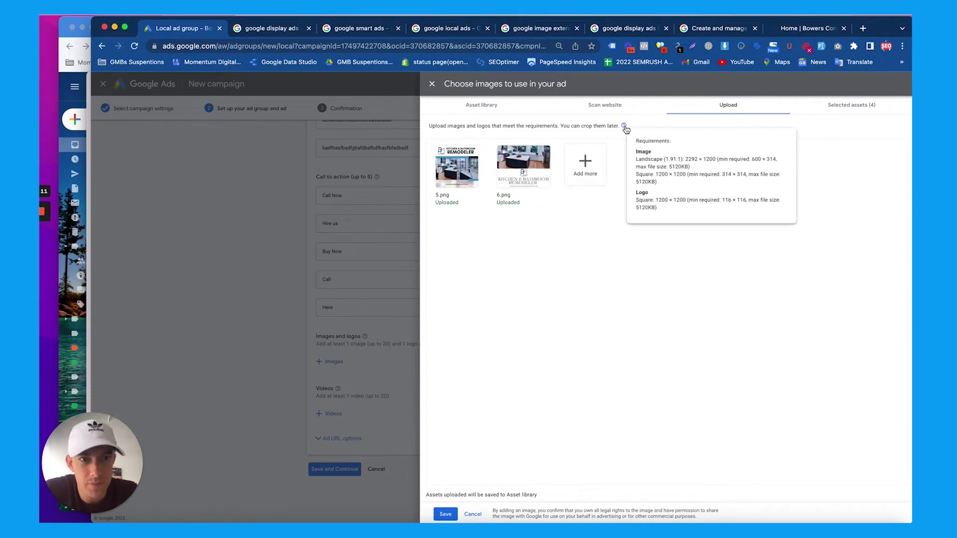
{"action": "left_click_drag", "start_coordinate": [636, 151], "coordinate": [669, 186]}
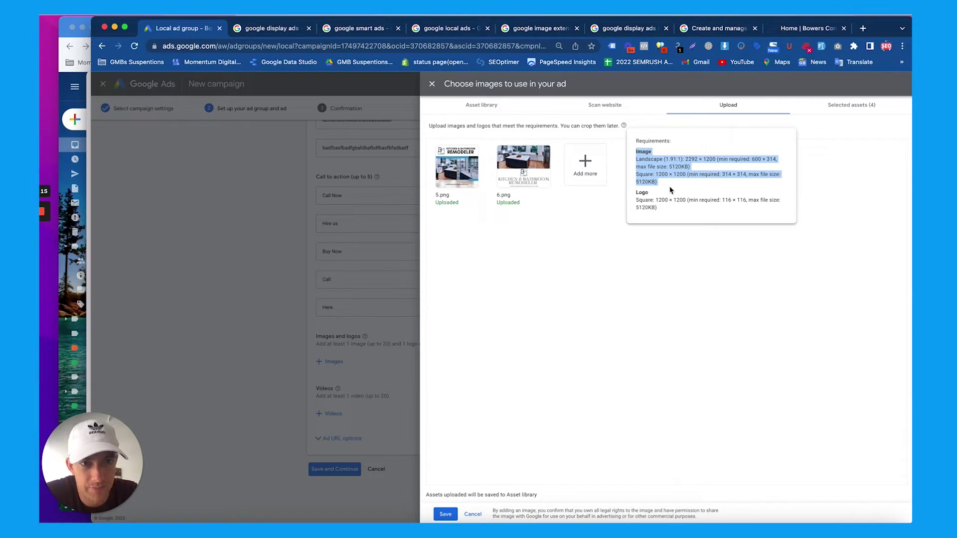
{"action": "left_click_drag", "start_coordinate": [666, 213], "coordinate": [635, 196]}
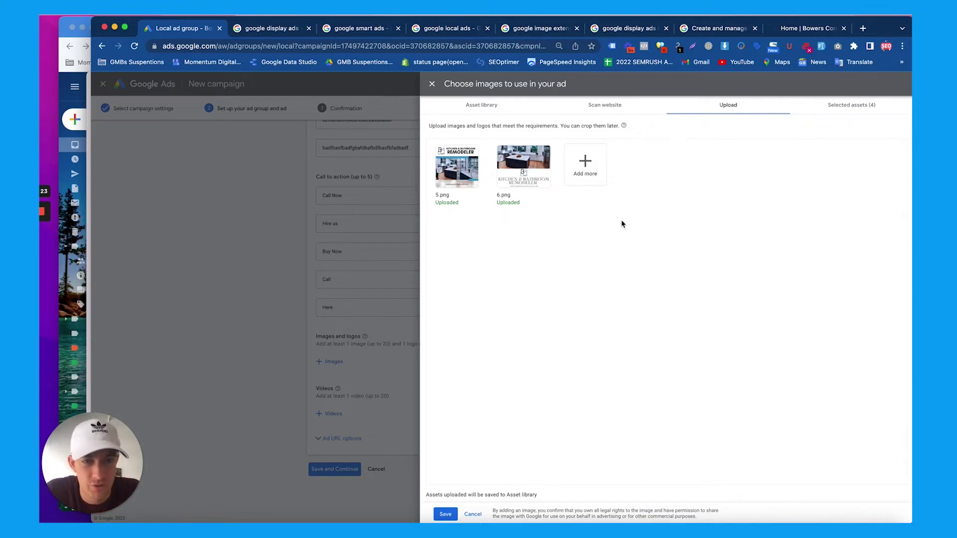
Crop 6.png to the landscape 1.91:1 ratio only, dropping the square crop
{"action": "mouse_move", "coordinate": [523, 185]}
{"action": "left_click", "coordinate": [514, 162]}
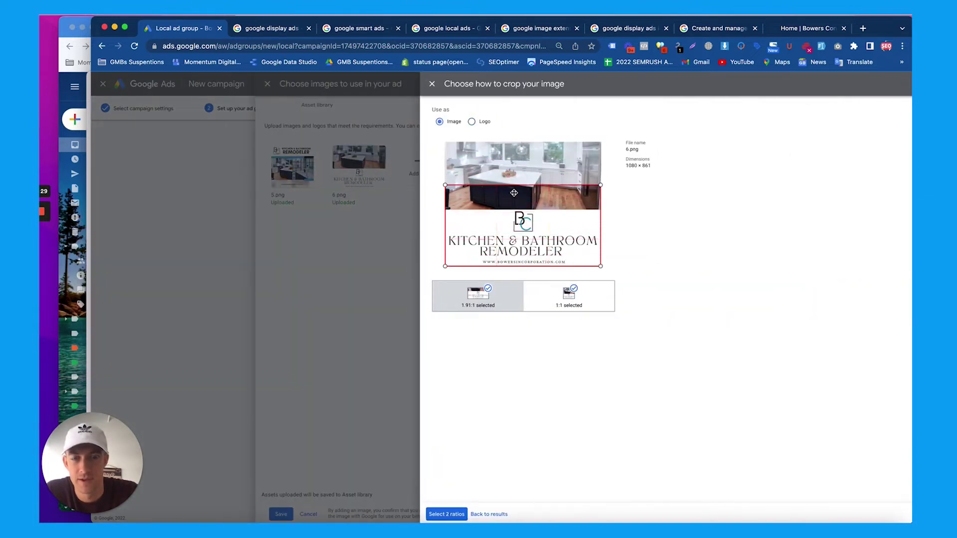
{"action": "left_click", "coordinate": [562, 298]}
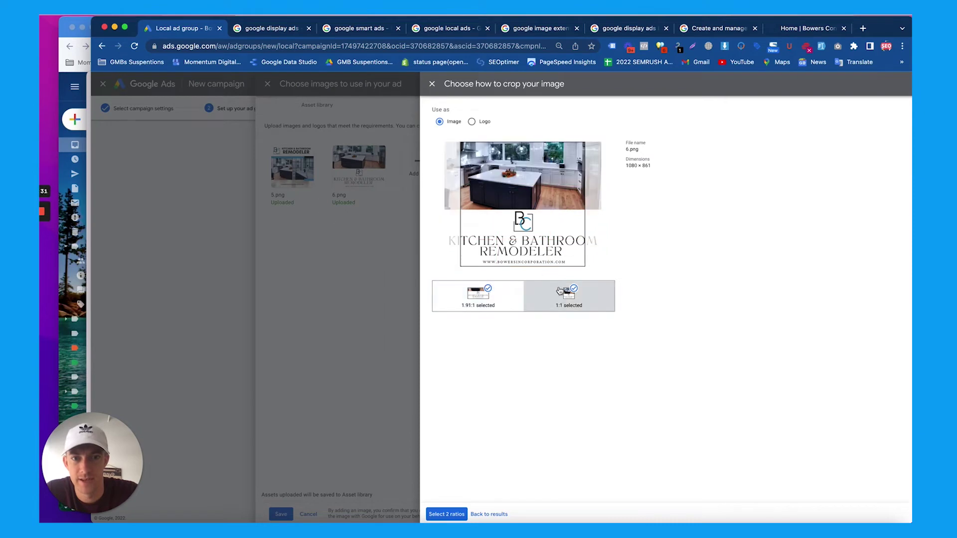
{"action": "left_click", "coordinate": [574, 294]}
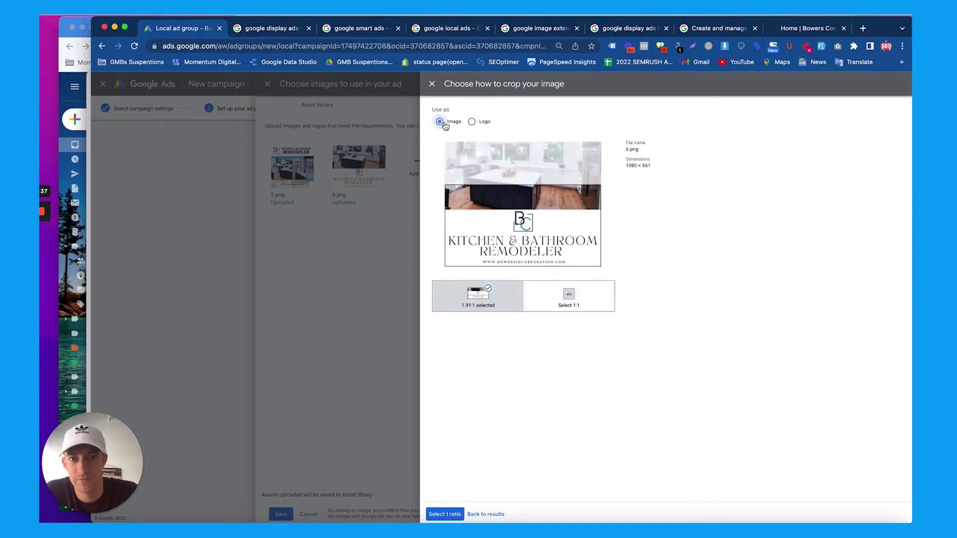
{"action": "left_click", "coordinate": [445, 514]}
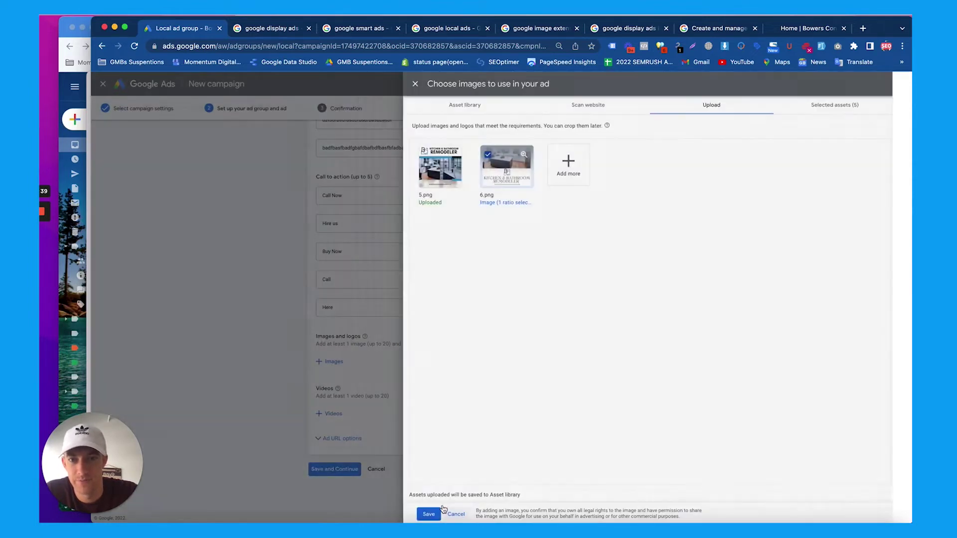
Set 5.png as a square logo and save the chosen images to the ad
{"action": "left_click", "coordinate": [465, 173]}
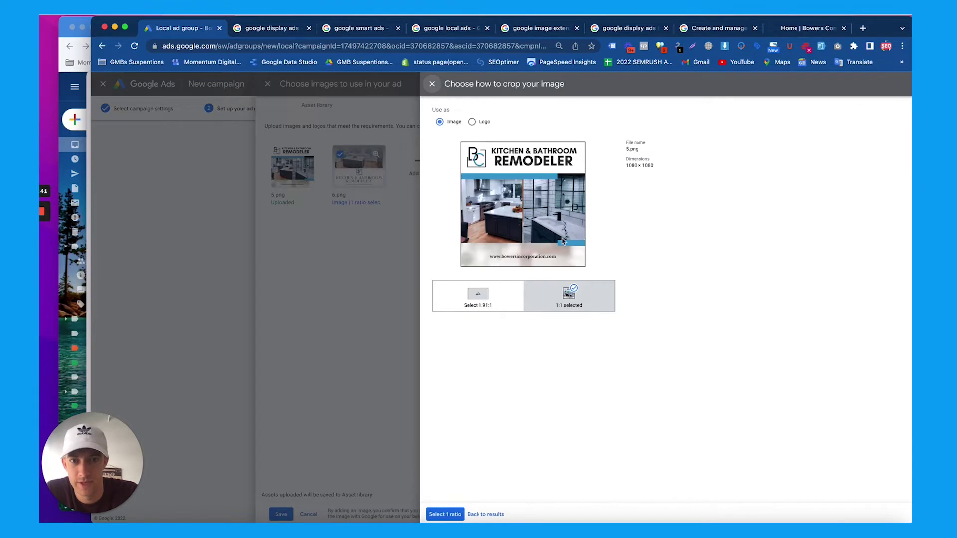
{"action": "left_click", "coordinate": [486, 123]}
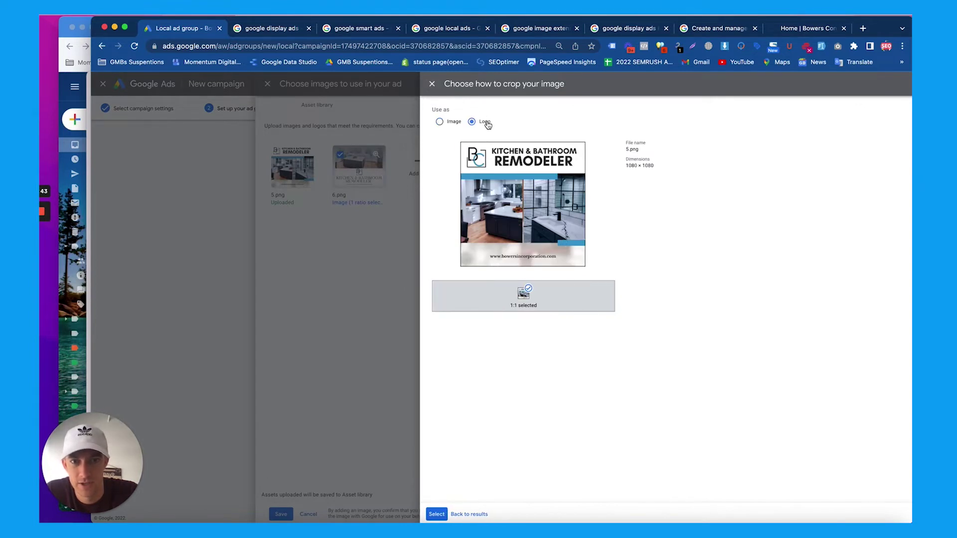
{"action": "left_click", "coordinate": [452, 123]}
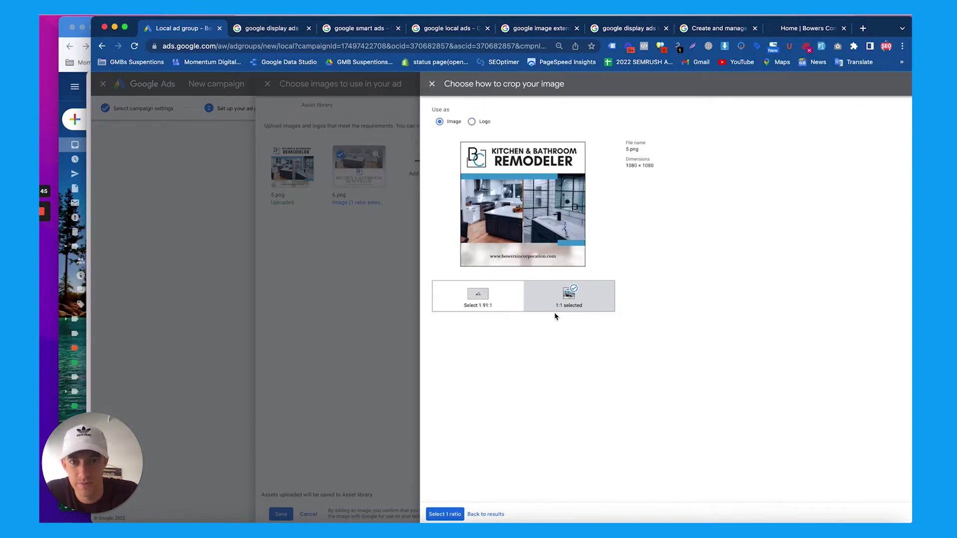
{"action": "left_click", "coordinate": [472, 122]}
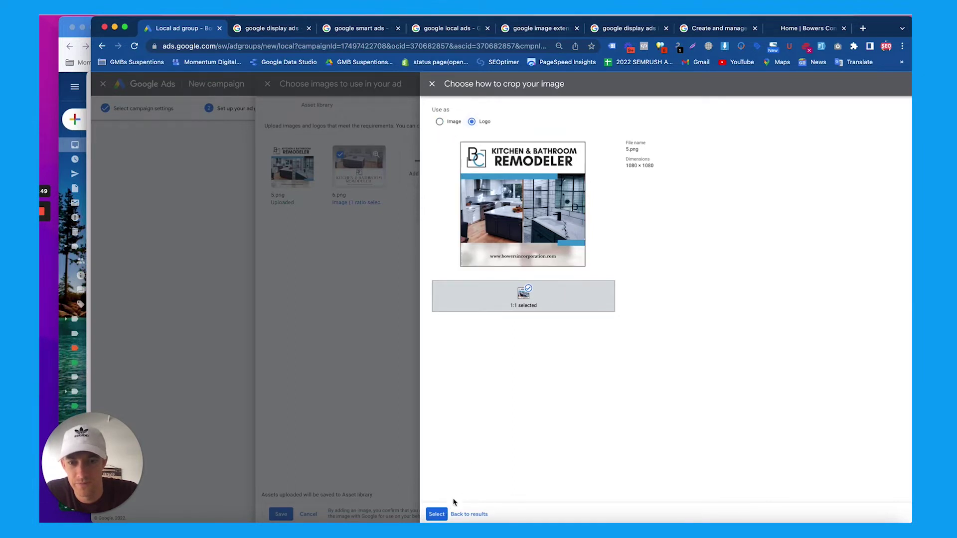
{"action": "left_click", "coordinate": [437, 515]}
{"action": "left_click", "coordinate": [441, 516]}
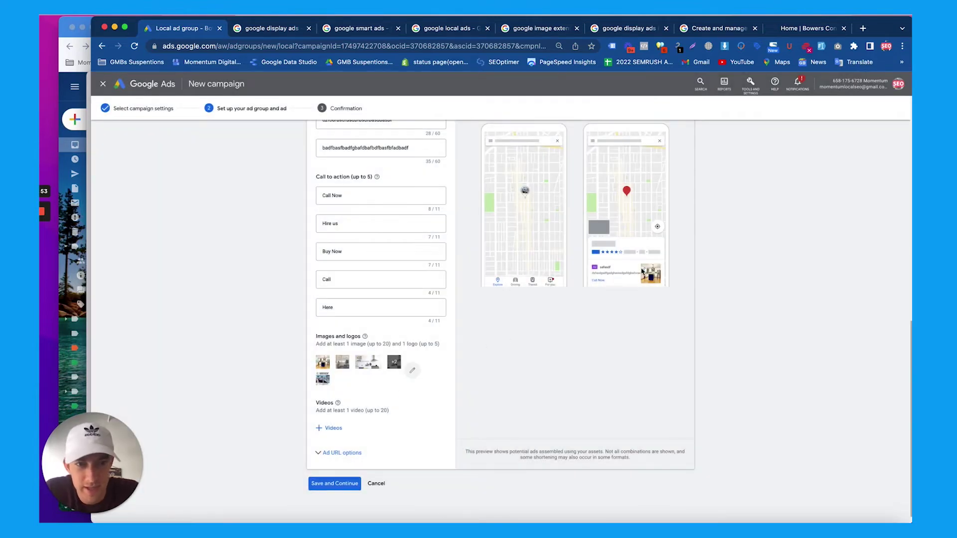
Show the ad preview in Display format and scroll down toward the Videos section
{"action": "scroll", "coordinate": [643, 224], "scroll_direction": "up", "scroll_amount": 10}
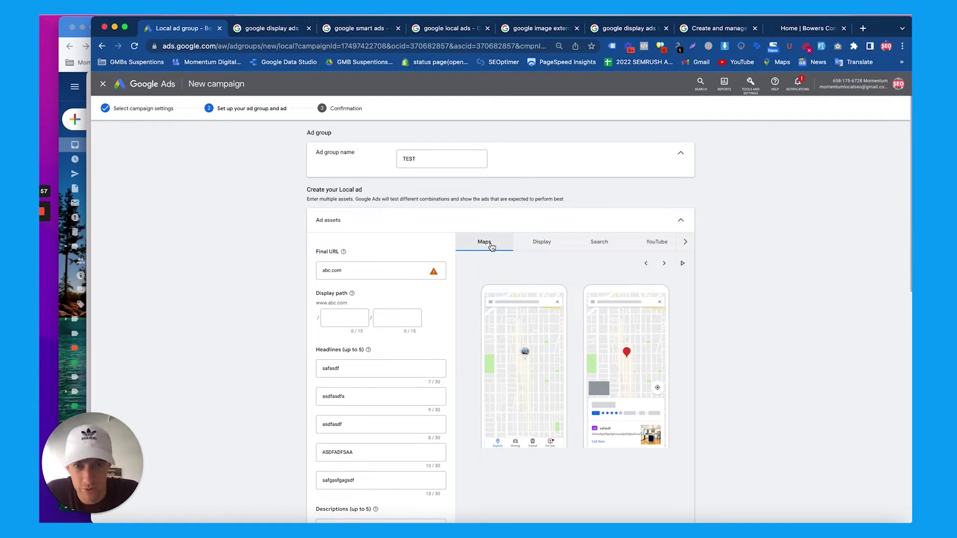
{"action": "left_click", "coordinate": [538, 247]}
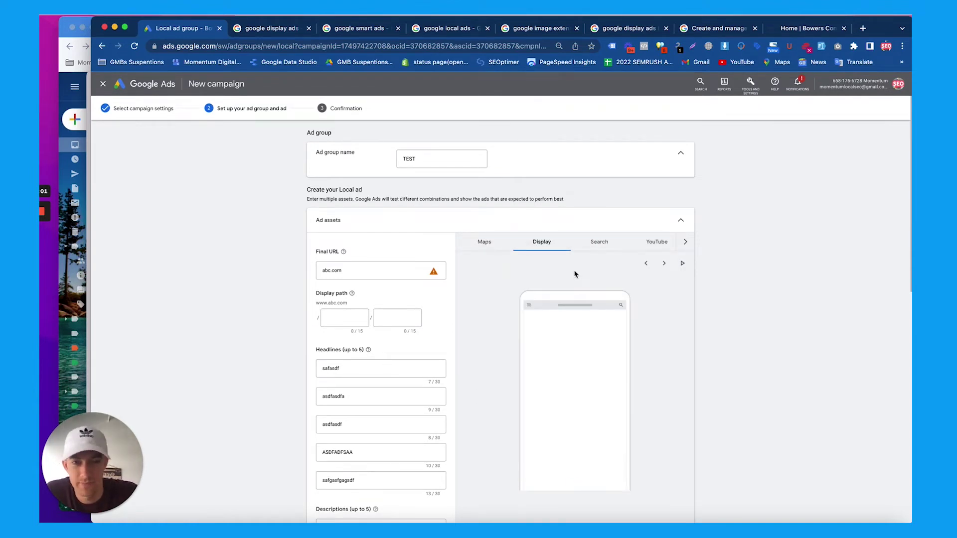
{"action": "scroll", "coordinate": [475, 302], "scroll_direction": "down", "scroll_amount": 10}
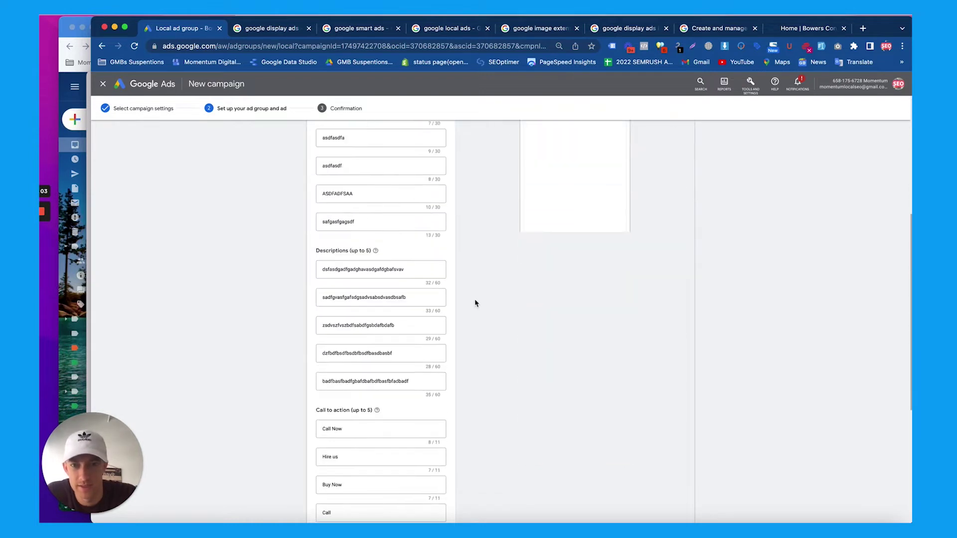
{"action": "scroll", "coordinate": [475, 303], "scroll_direction": "down", "scroll_amount": 3}
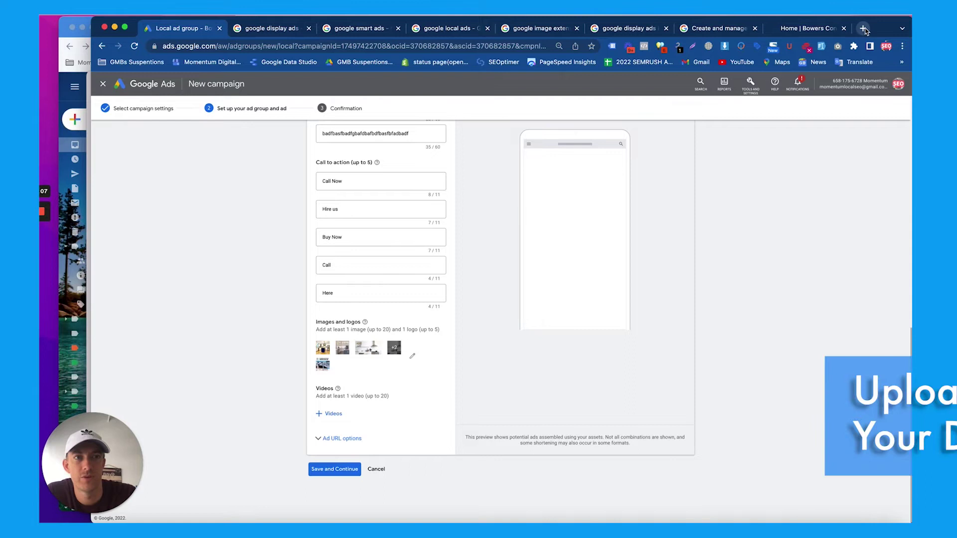
Load youtube.com in the website tab and open the Google My Business SEO 2022 video
{"action": "left_click", "coordinate": [807, 29]}
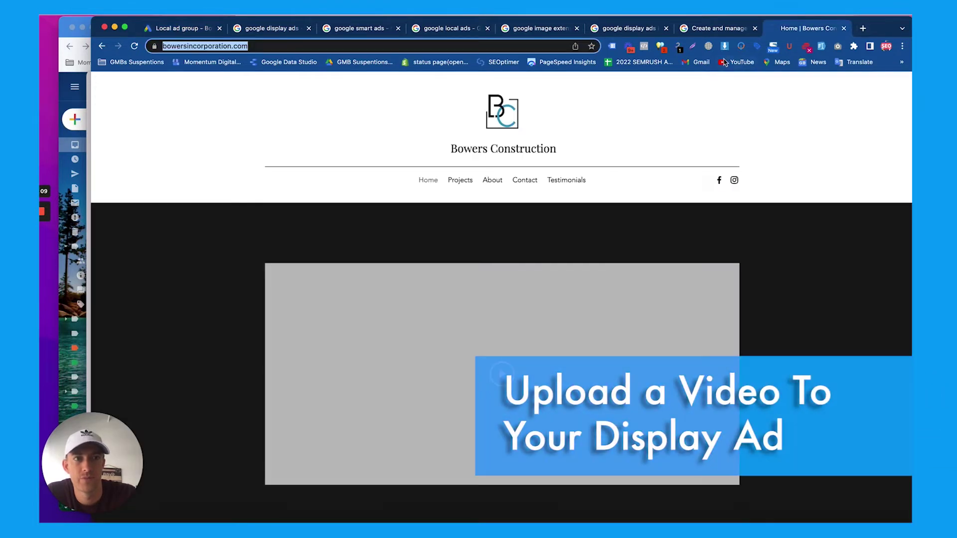
{"action": "left_click", "coordinate": [395, 45]}
{"action": "type", "text": "youtube.com"}
{"action": "key", "text": "Return"}
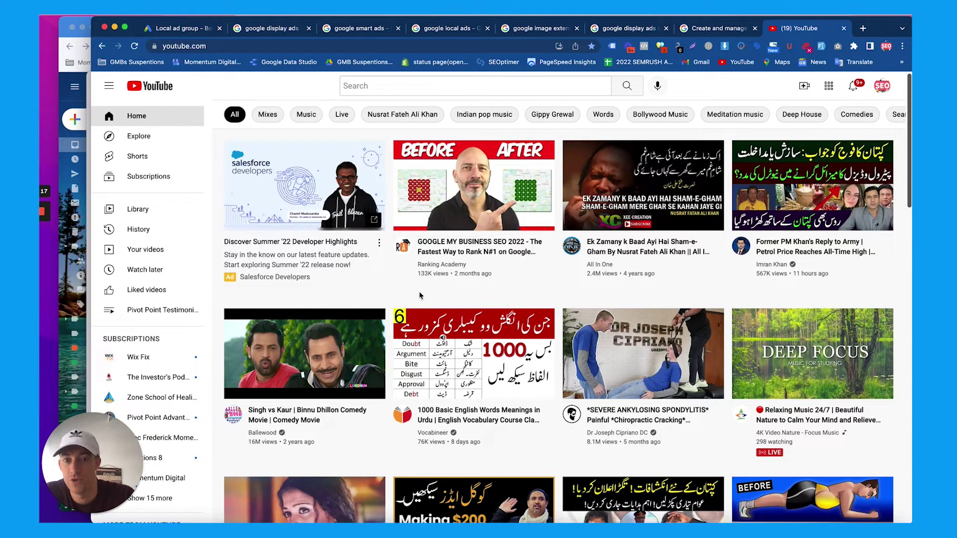
{"action": "left_click", "coordinate": [435, 204]}
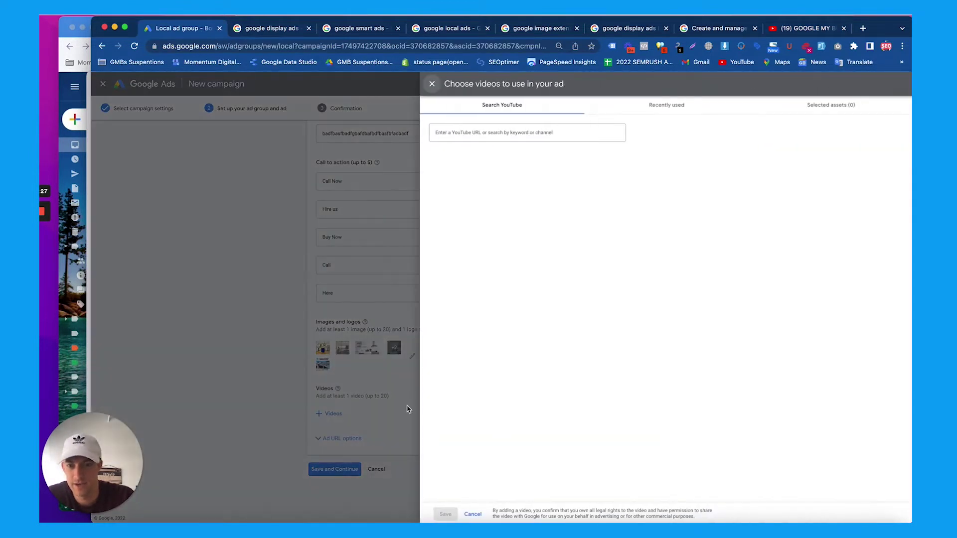
Paste the Google My Business SEO video link, pick the matching video and save it
{"action": "left_click", "coordinate": [493, 136]}
{"action": "type", "text": "https://www.youtube.com/watch?v=vQD4YAgc7PE"}
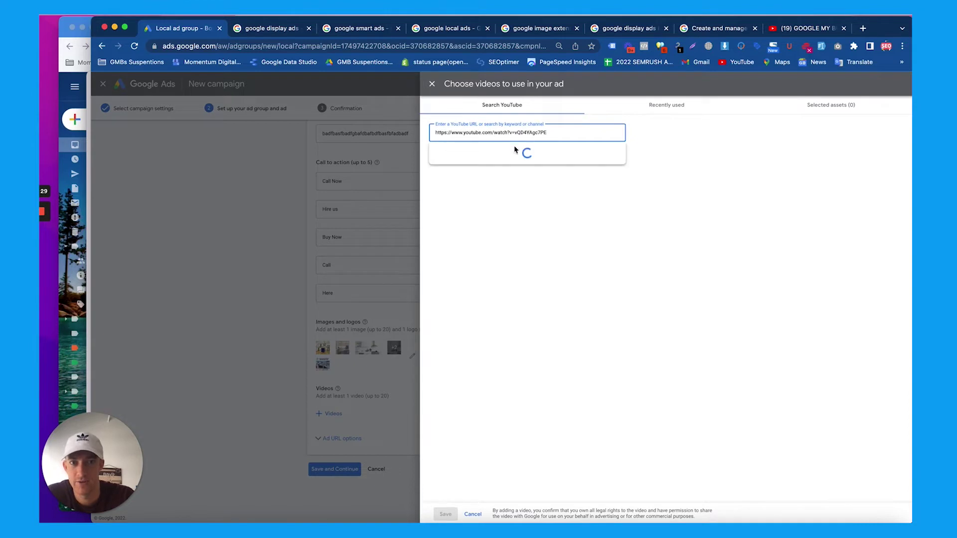
{"action": "left_click", "coordinate": [511, 157]}
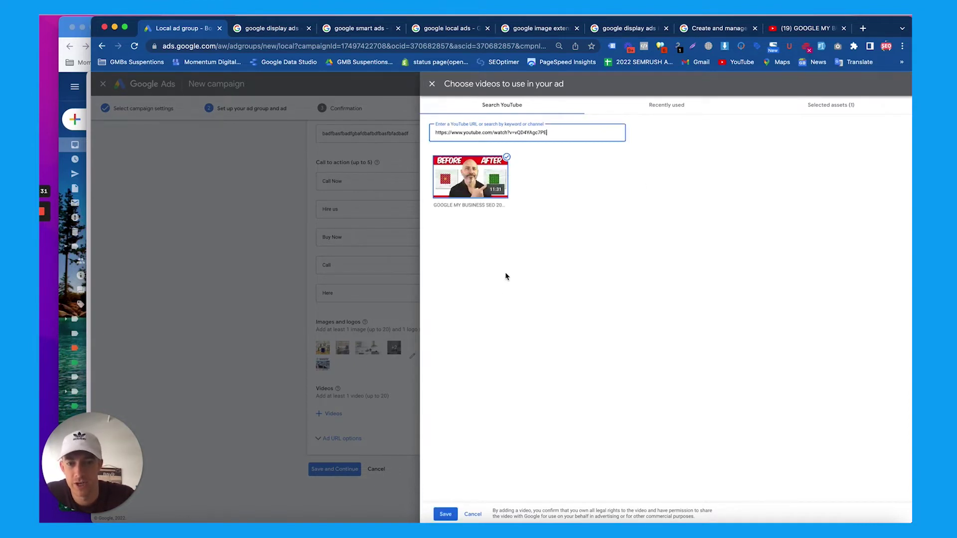
{"action": "left_click", "coordinate": [446, 514]}
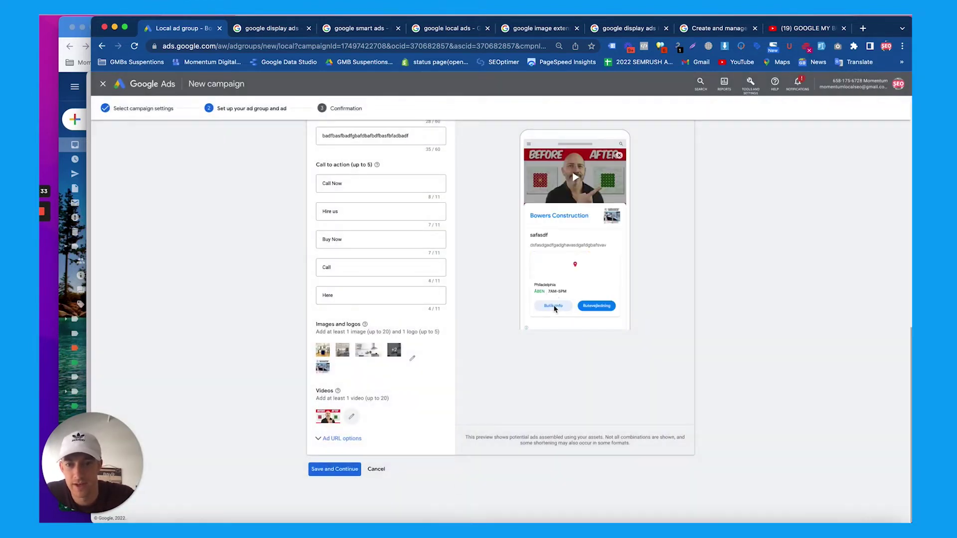
{"action": "scroll", "coordinate": [556, 221], "scroll_direction": "up", "scroll_amount": 3}
{"action": "scroll", "coordinate": [556, 222], "scroll_direction": "up", "scroll_amount": 10}
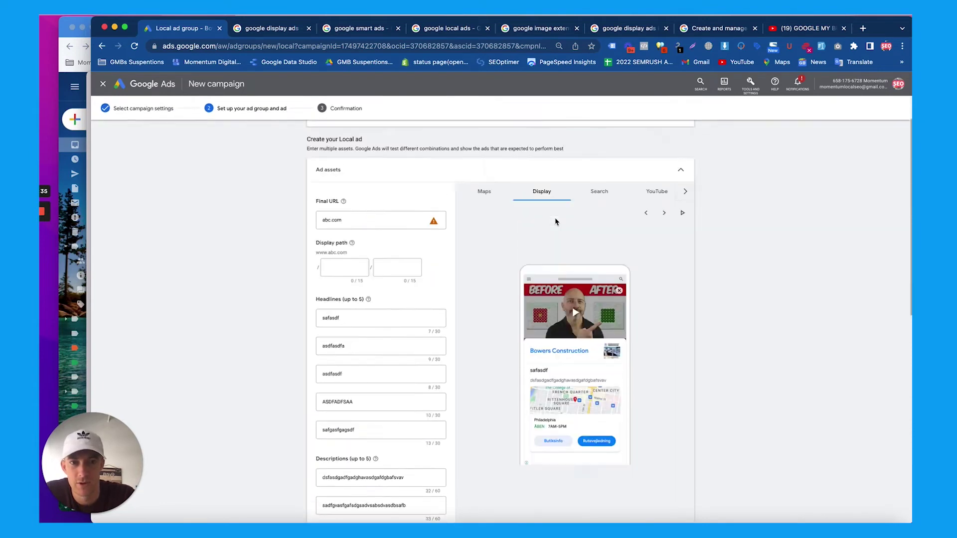
{"action": "scroll", "coordinate": [600, 334], "scroll_direction": "down", "scroll_amount": 1}
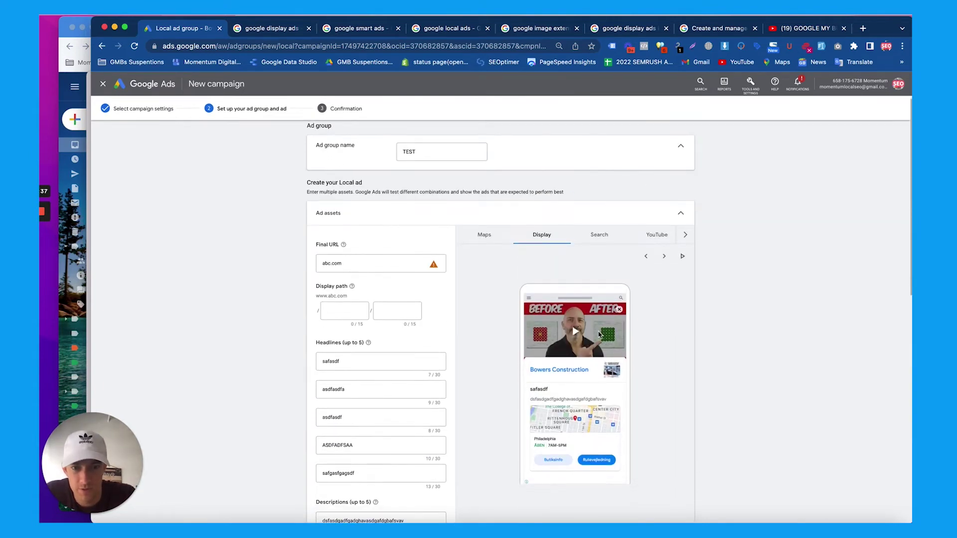
Preview the ad in Search, YouTube and Gmail formats, then return to Display
{"action": "left_click", "coordinate": [599, 234]}
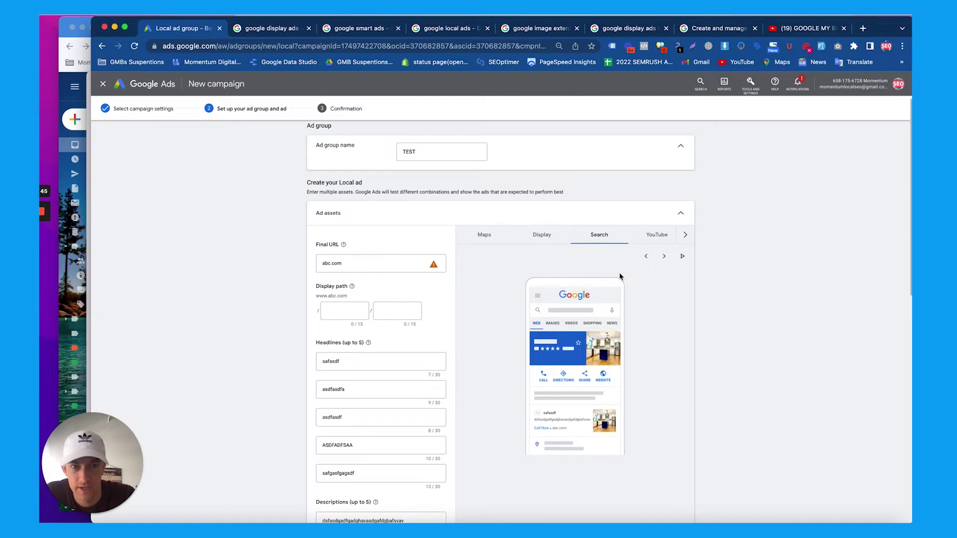
{"action": "left_click", "coordinate": [654, 236]}
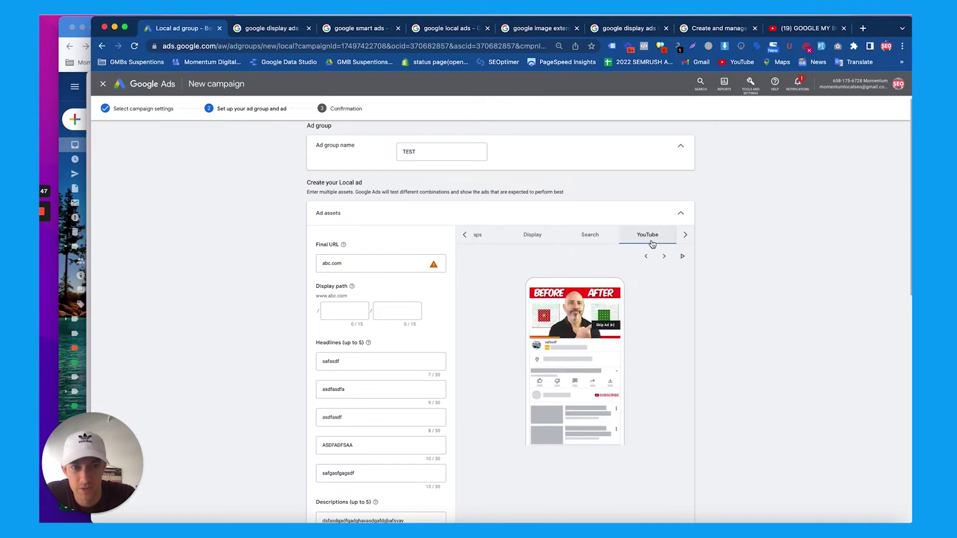
{"action": "left_click", "coordinate": [684, 241]}
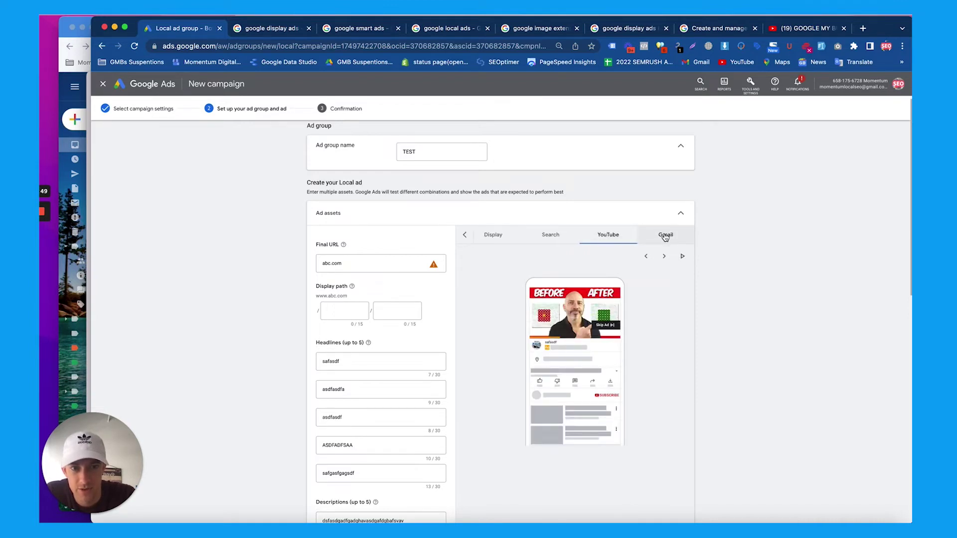
{"action": "left_click", "coordinate": [665, 236]}
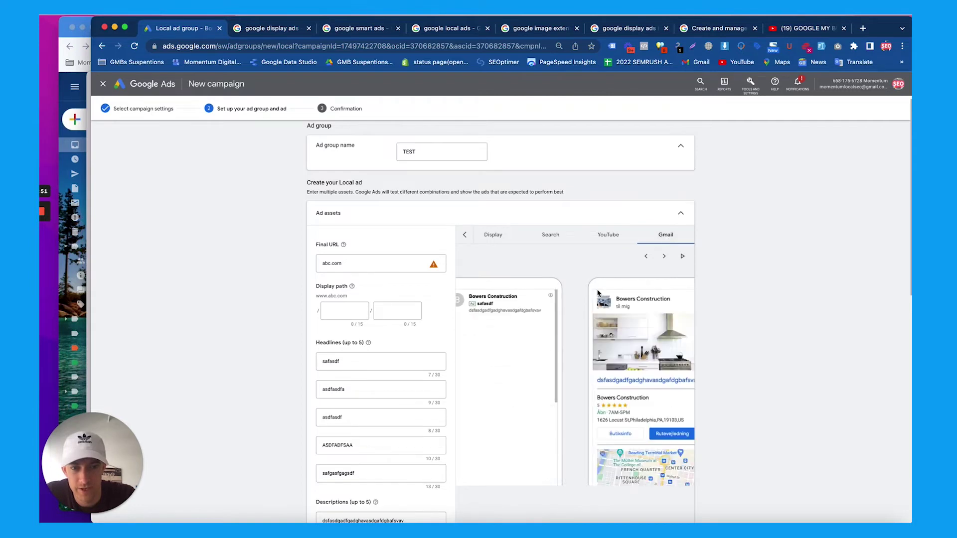
{"action": "scroll", "coordinate": [552, 295], "scroll_direction": "down", "scroll_amount": 1}
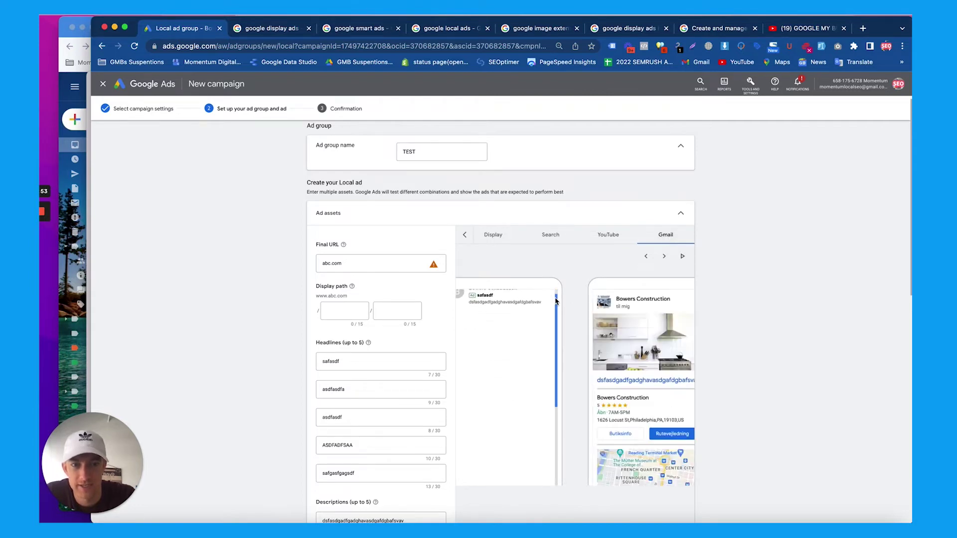
{"action": "left_click", "coordinate": [508, 238]}
{"action": "scroll", "coordinate": [503, 240], "scroll_direction": "down", "scroll_amount": 9}
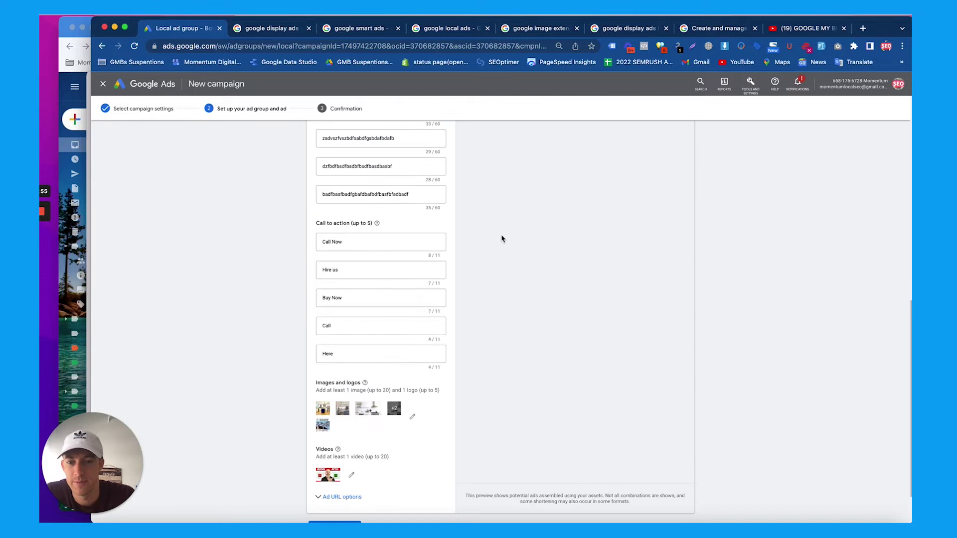
{"action": "scroll", "coordinate": [481, 316], "scroll_direction": "down", "scroll_amount": 2}
Discard the unsaved ad group and open the Quality Kitchen Remodeler campaign
{"action": "left_click", "coordinate": [377, 470]}
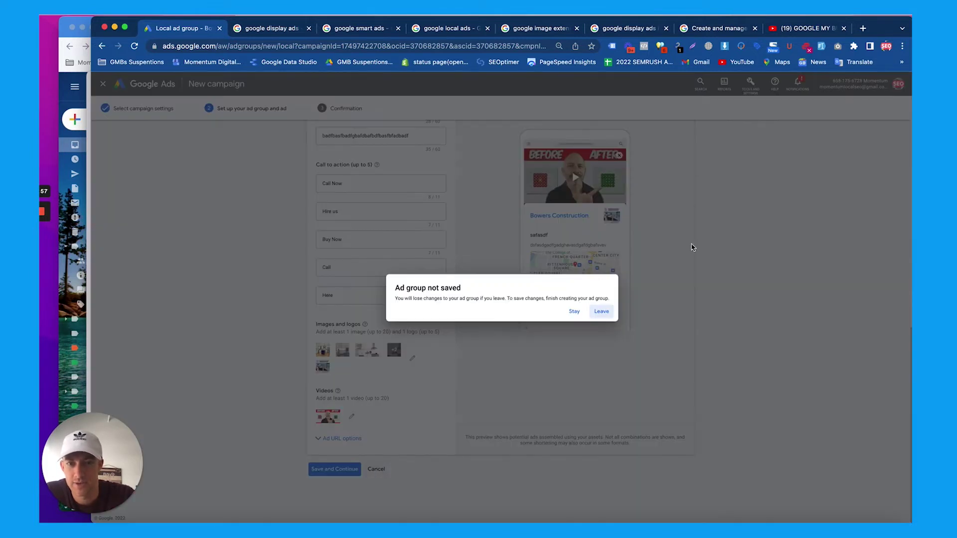
{"action": "left_click", "coordinate": [601, 312]}
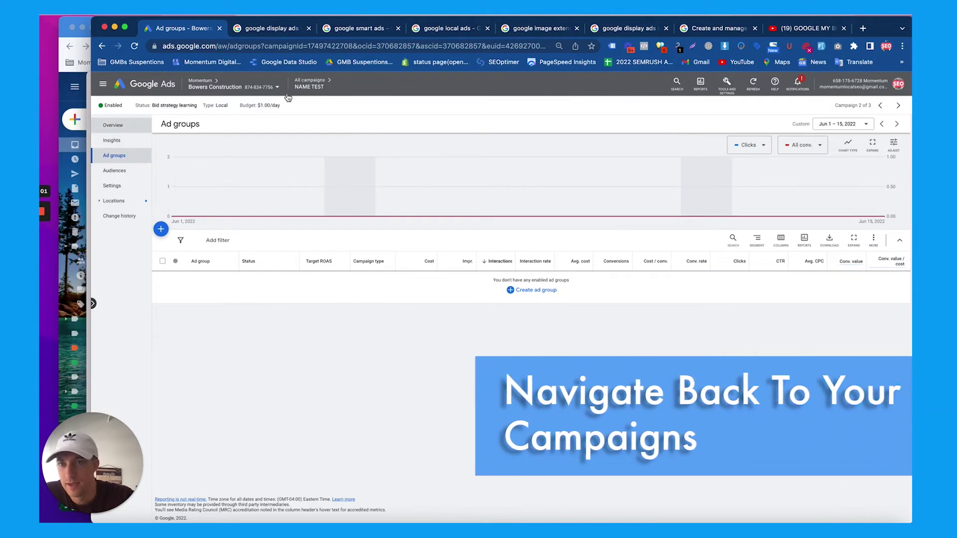
{"action": "left_click", "coordinate": [314, 83]}
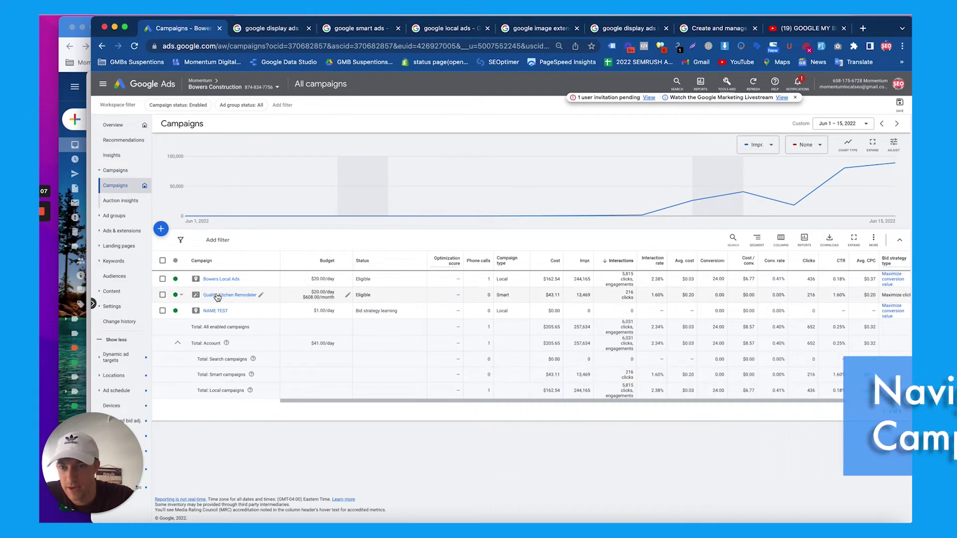
{"action": "left_click", "coordinate": [218, 295]}
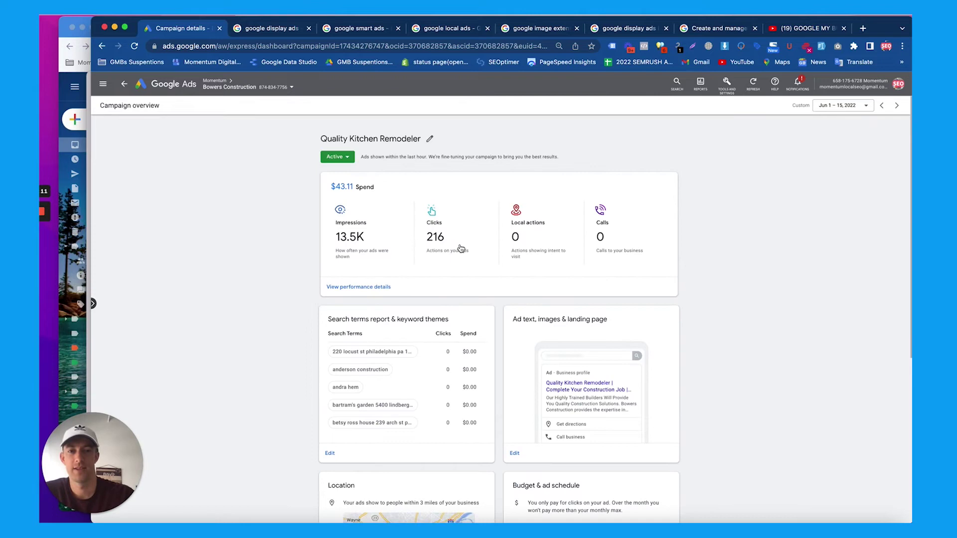
Check the campaign's search terms and keyword themes, then return to its overview
{"action": "scroll", "coordinate": [475, 253], "scroll_direction": "down", "scroll_amount": 1}
{"action": "scroll", "coordinate": [475, 253], "scroll_direction": "down", "scroll_amount": 3}
{"action": "scroll", "coordinate": [475, 251], "scroll_direction": "down", "scroll_amount": 2}
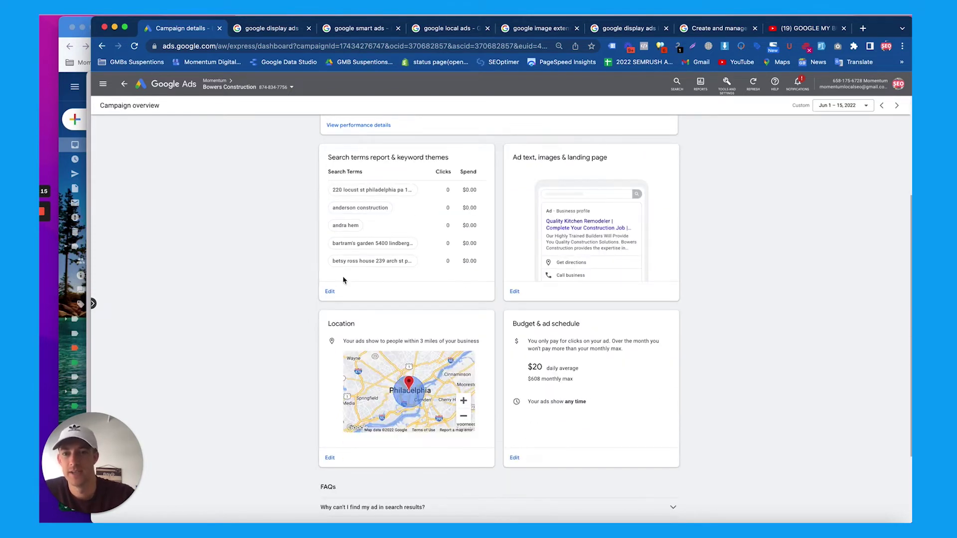
{"action": "left_click", "coordinate": [330, 291]}
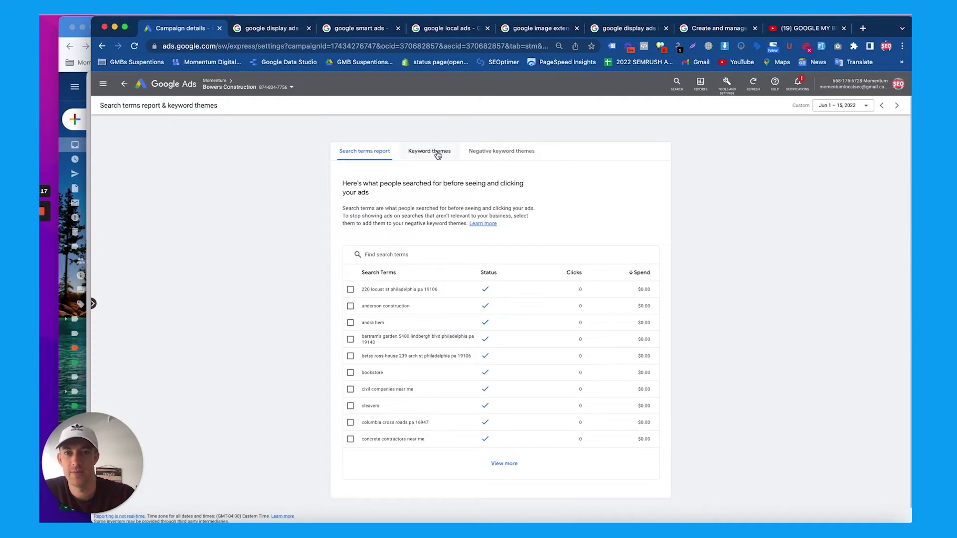
{"action": "left_click", "coordinate": [438, 152]}
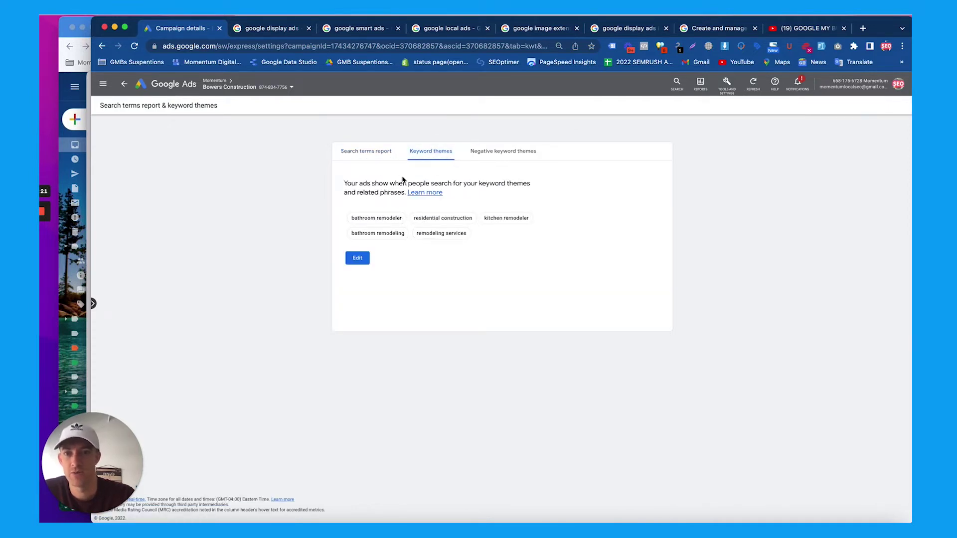
{"action": "left_click", "coordinate": [125, 84]}
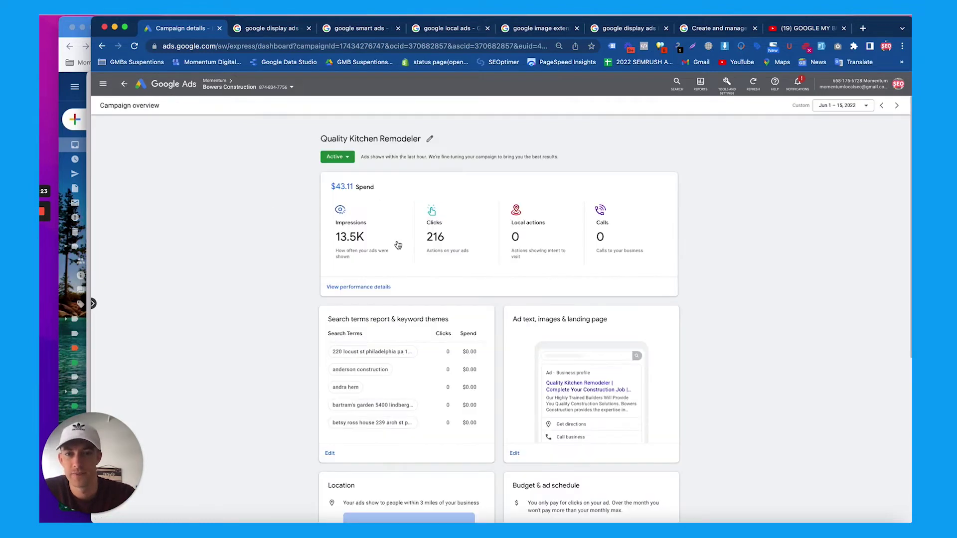
{"action": "scroll", "coordinate": [486, 349], "scroll_direction": "down", "scroll_amount": 4}
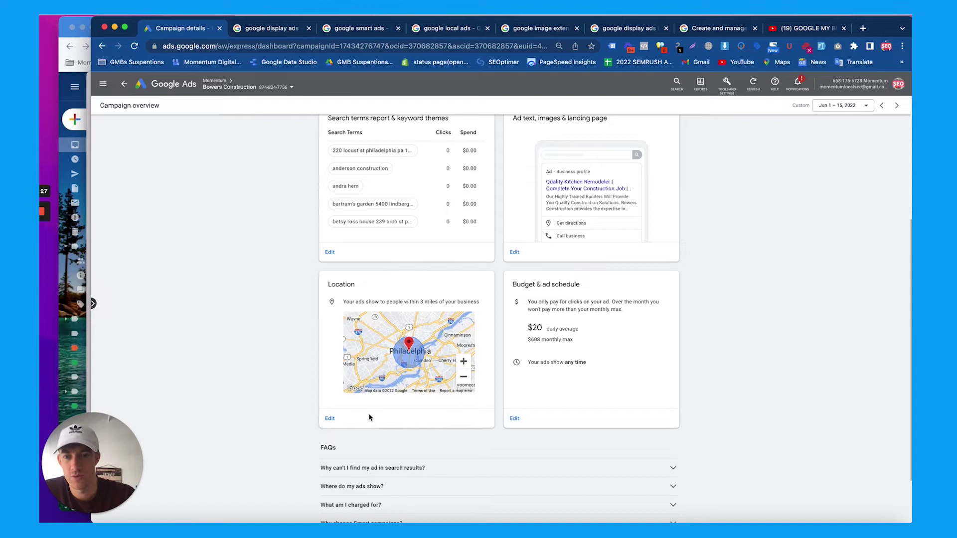
In the Smart ad's images, remove the bathtub rectangular photo and start adding a new image
{"action": "left_click", "coordinate": [516, 252]}
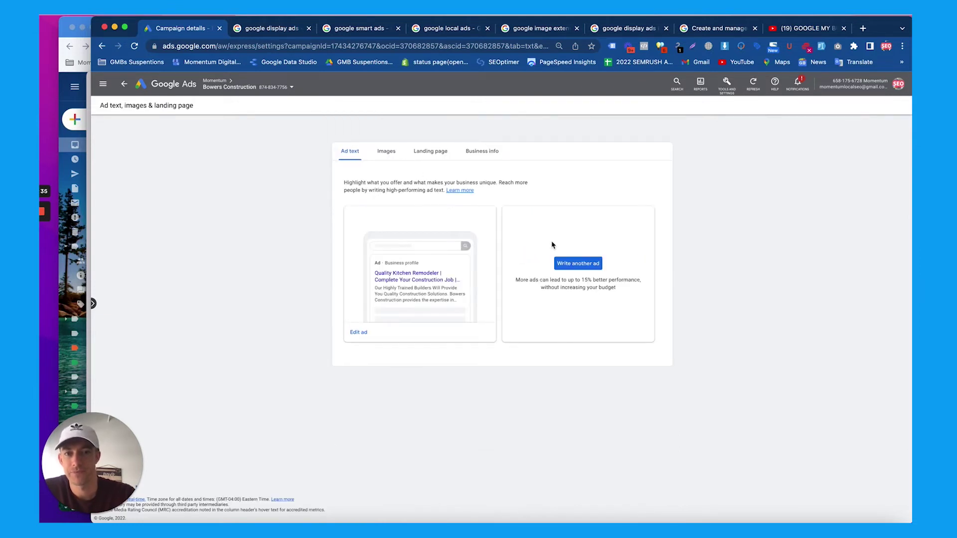
{"action": "left_click", "coordinate": [359, 333]}
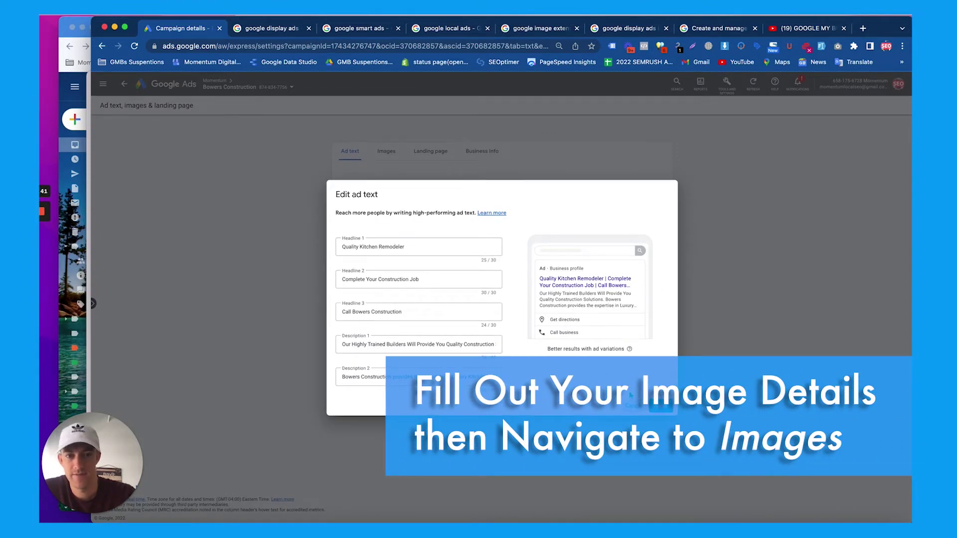
{"action": "left_click", "coordinate": [632, 407]}
{"action": "left_click", "coordinate": [391, 155]}
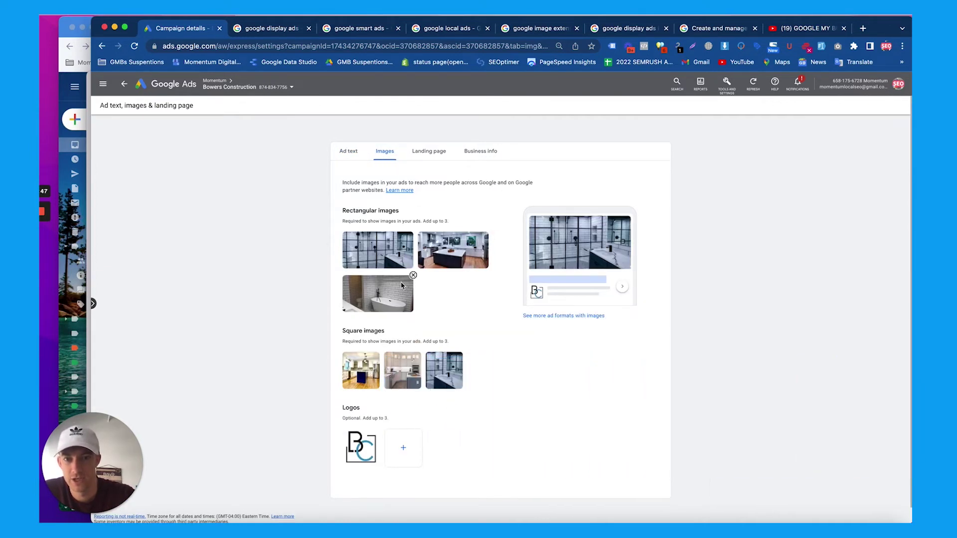
{"action": "left_click", "coordinate": [413, 276]}
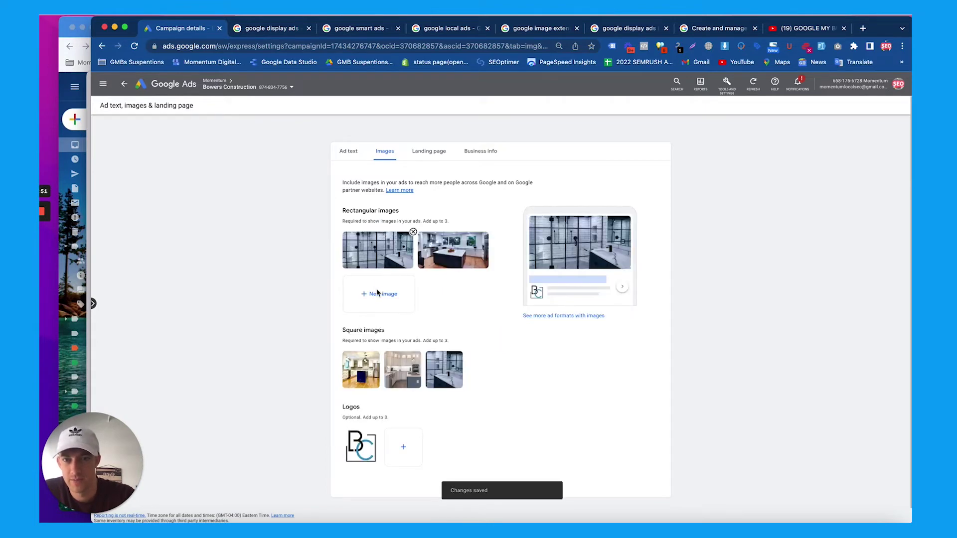
{"action": "left_click", "coordinate": [377, 293]}
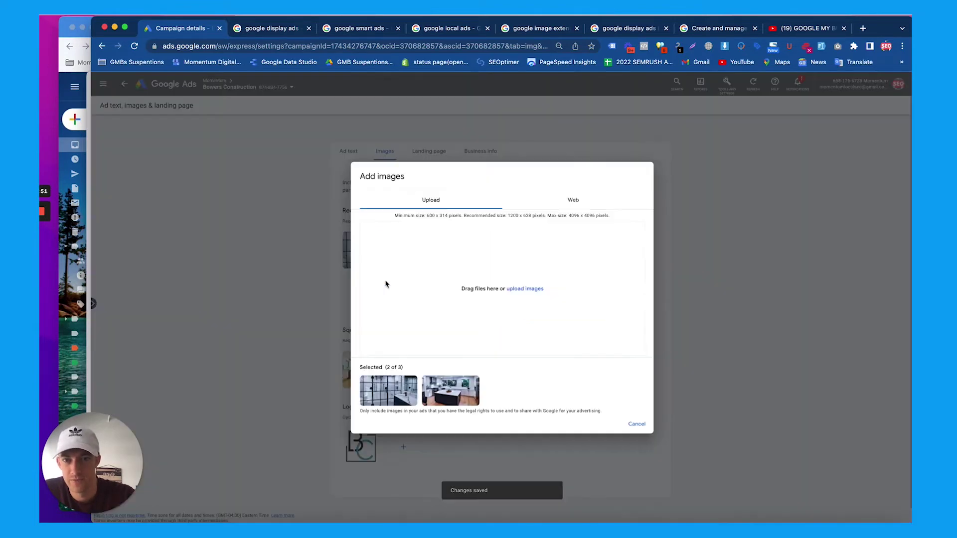
Upload 6.png and crop it to frame the kitchen photo and logo
{"action": "left_click", "coordinate": [529, 290]}
{"action": "left_click", "coordinate": [309, 122]}
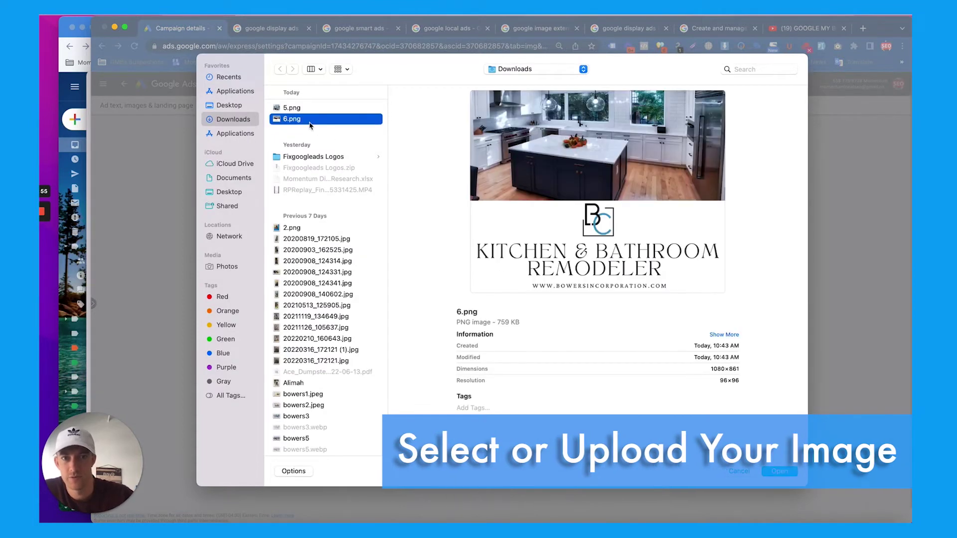
{"action": "double_click", "coordinate": [309, 121]}
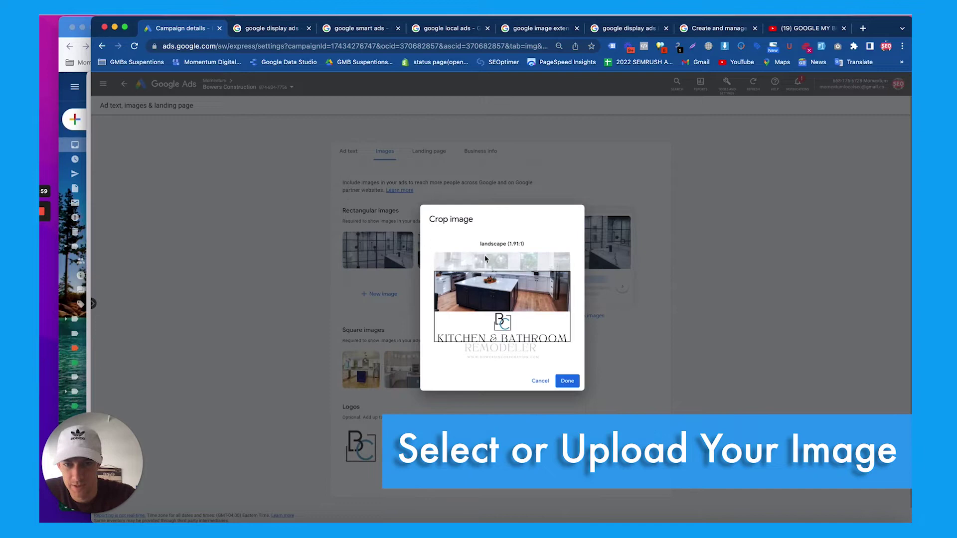
{"action": "mouse_move", "coordinate": [518, 282]}
{"action": "left_mouse_down"}
{"action": "mouse_move", "coordinate": [519, 305]}
{"action": "mouse_move", "coordinate": [519, 291]}
{"action": "left_mouse_up"}
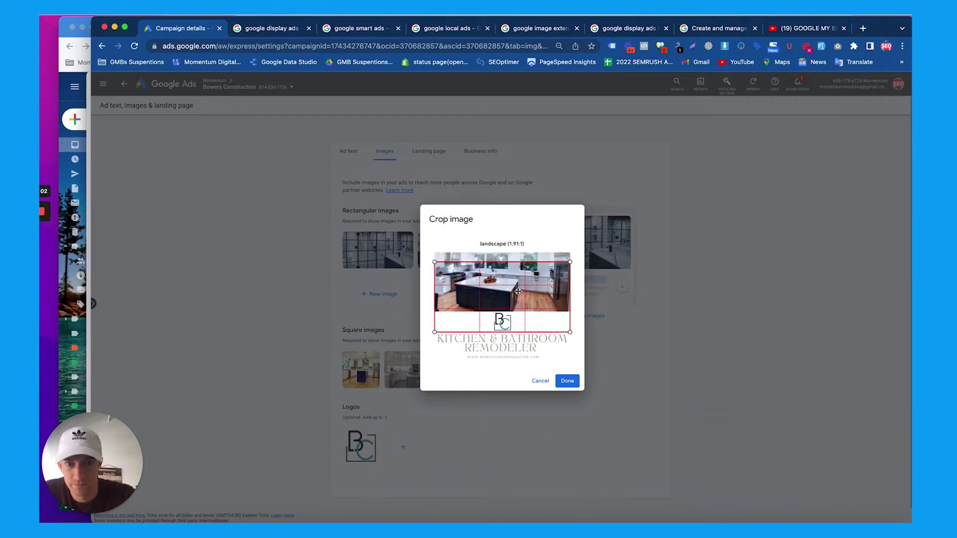
{"action": "left_click", "coordinate": [567, 381]}
Upload and crop 5.png to include the logo header, drop the 6.png crop, and save
{"action": "left_click", "coordinate": [397, 256]}
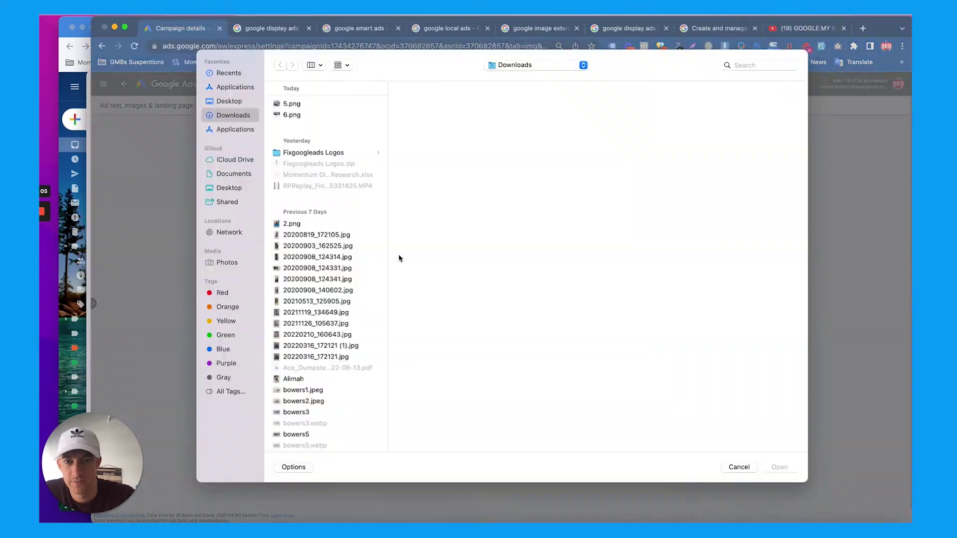
{"action": "left_click", "coordinate": [322, 110]}
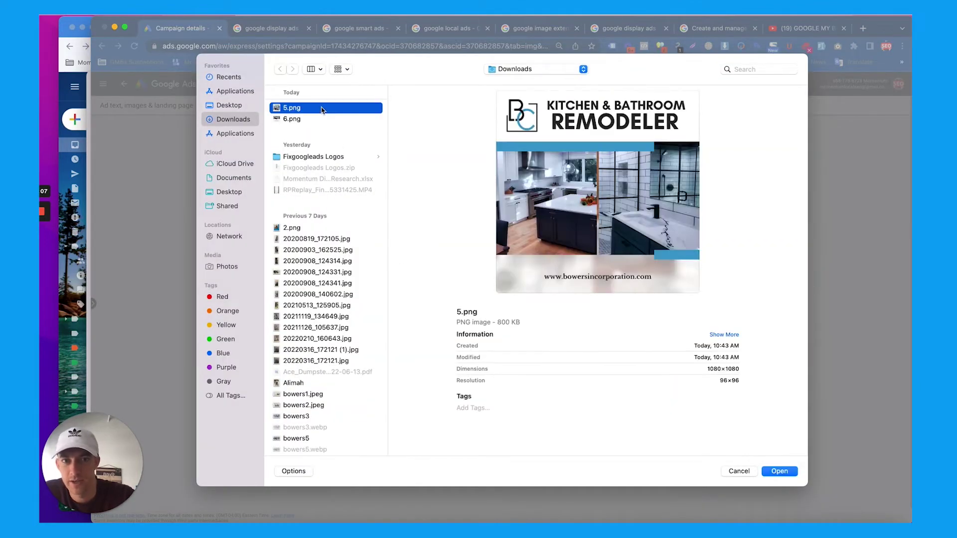
{"action": "key", "text": "Return"}
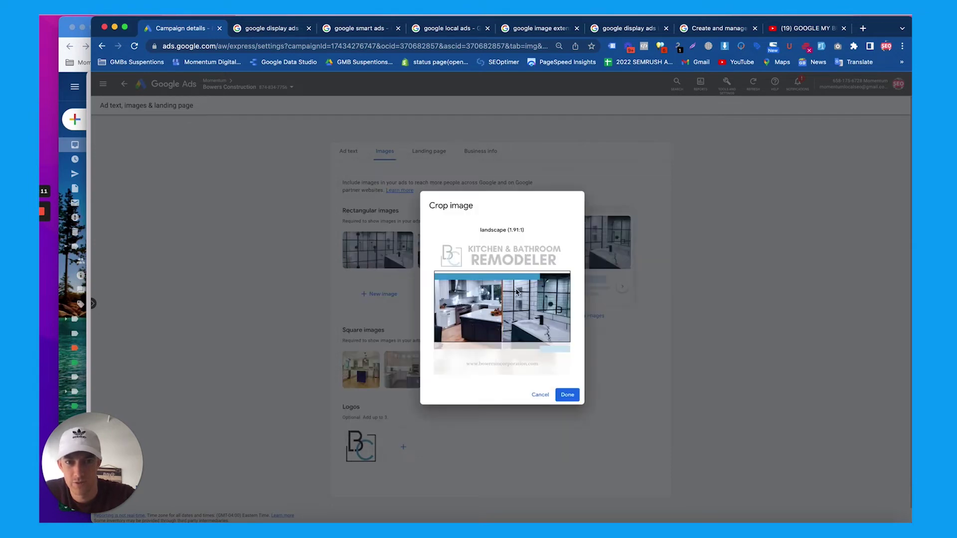
{"action": "left_click_drag", "start_coordinate": [517, 291], "coordinate": [496, 260]}
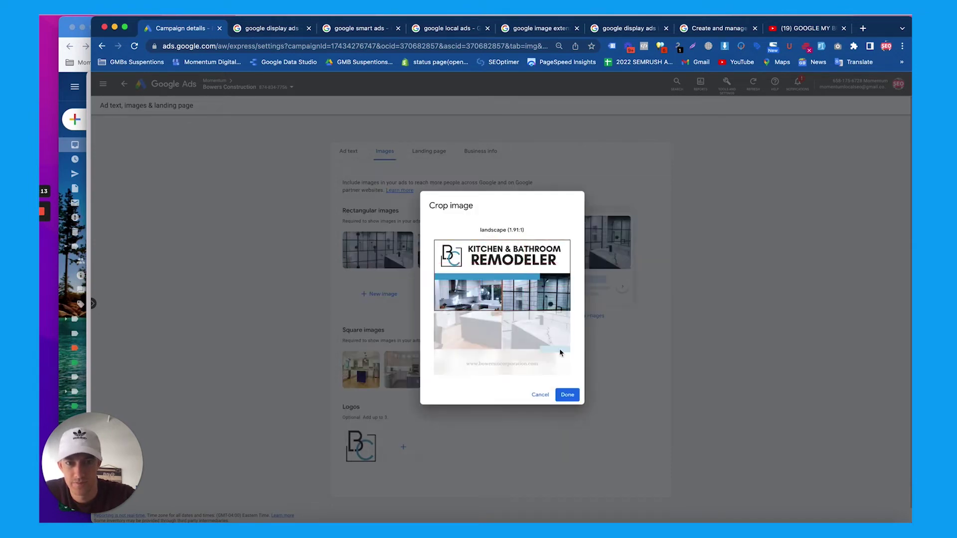
{"action": "left_click", "coordinate": [566, 396]}
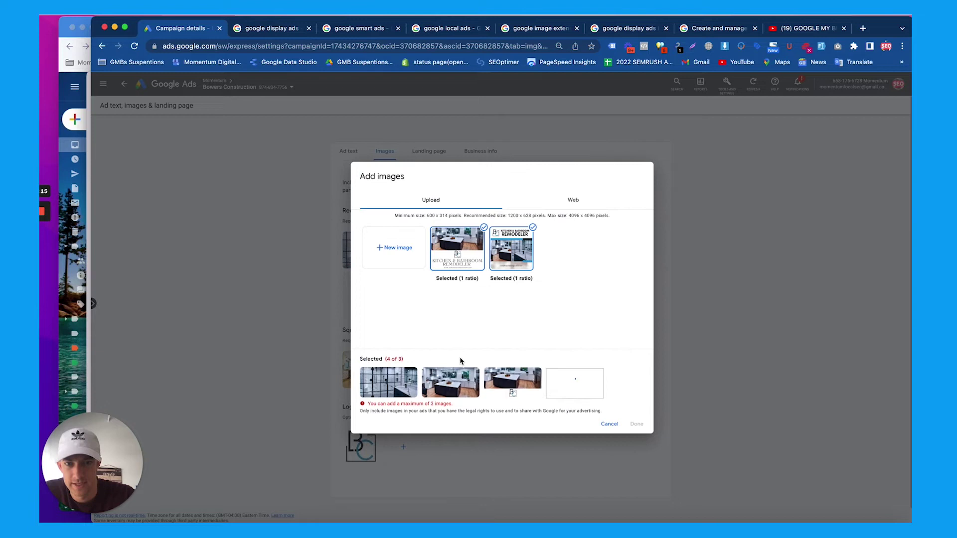
{"action": "left_click", "coordinate": [541, 368]}
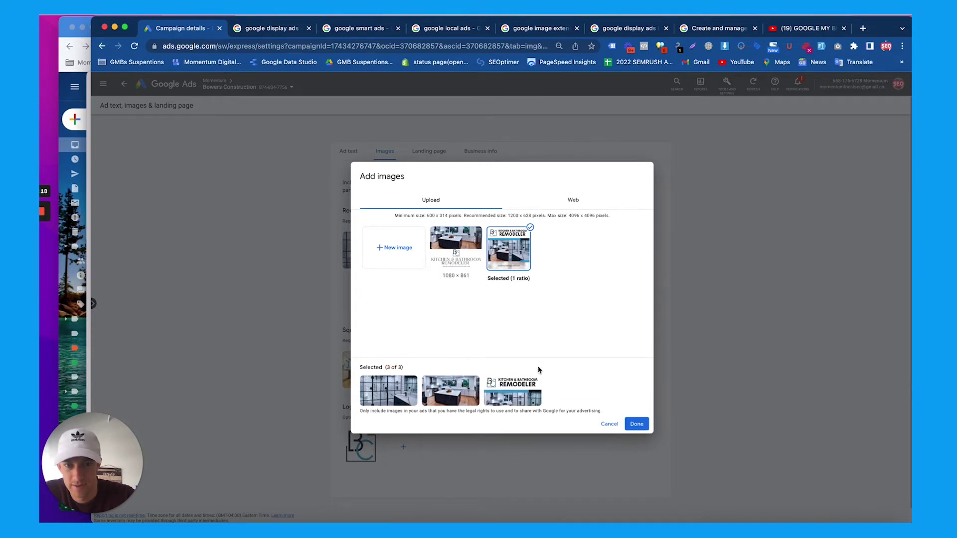
{"action": "left_click", "coordinate": [641, 427]}
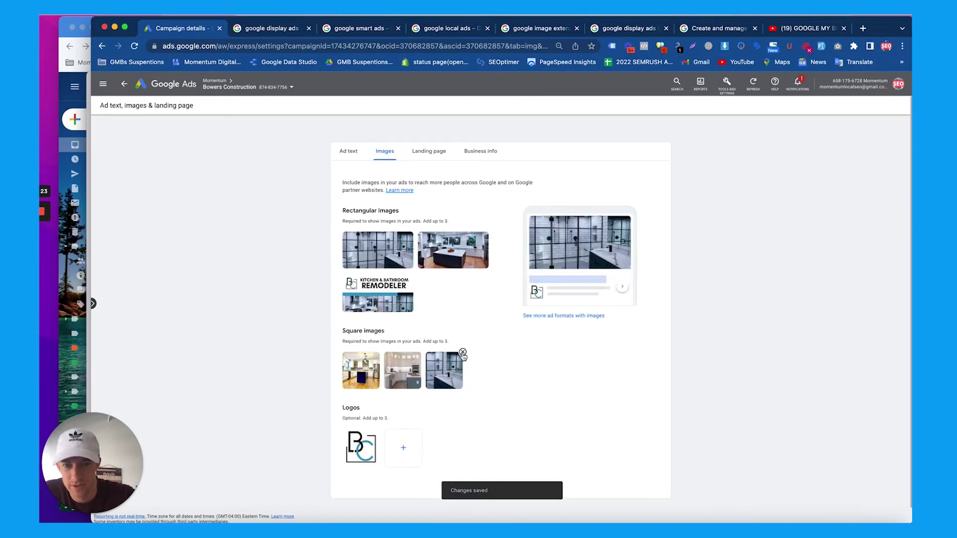
Swap the second square image for 5.png, the Kitchen & Bathroom Remodeler graphic, and save
{"action": "left_click", "coordinate": [421, 353]}
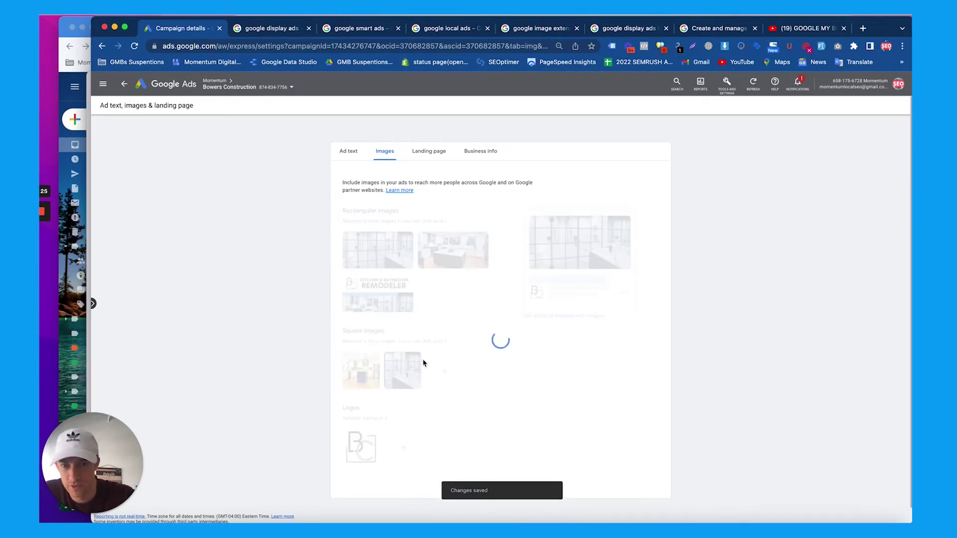
{"action": "left_click", "coordinate": [441, 374]}
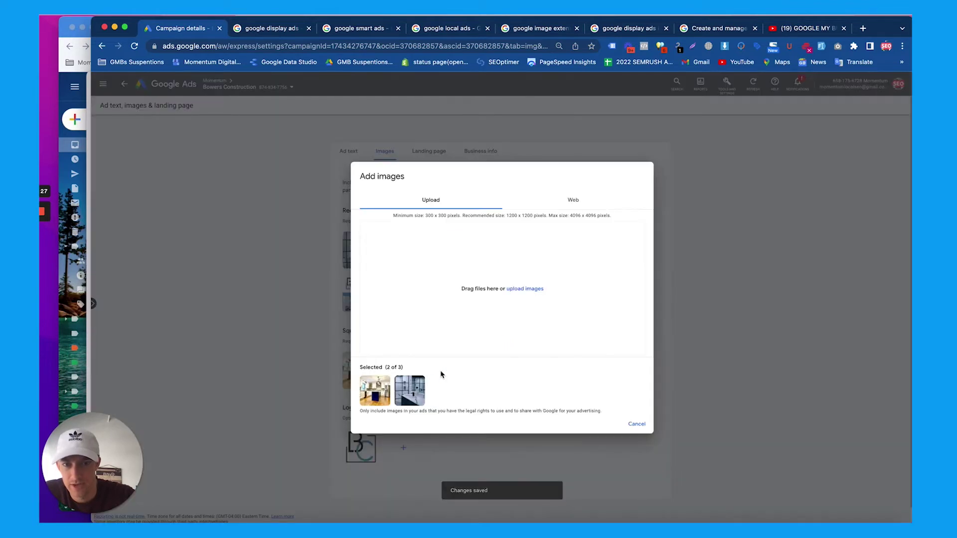
{"action": "left_click", "coordinate": [532, 288]}
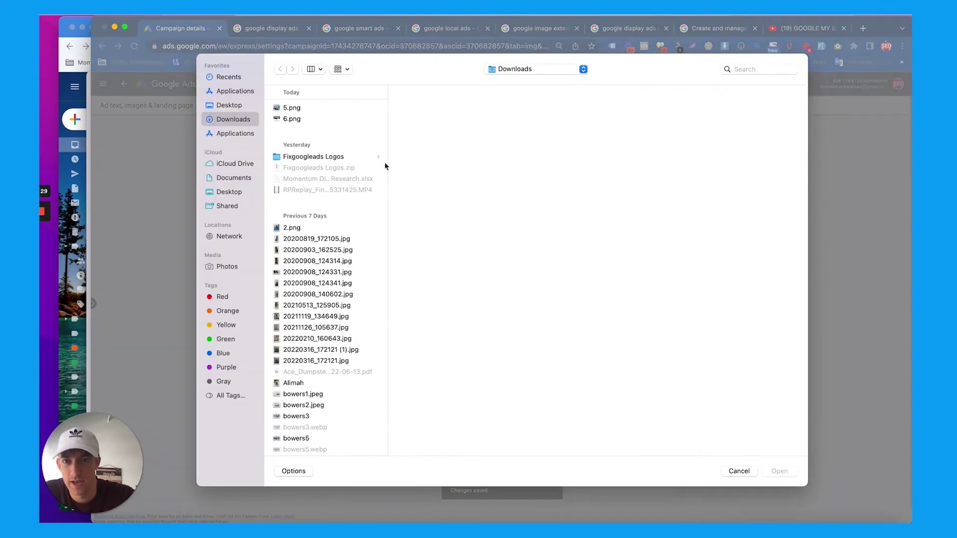
{"action": "left_click", "coordinate": [330, 119]}
{"action": "double_click", "coordinate": [292, 108]}
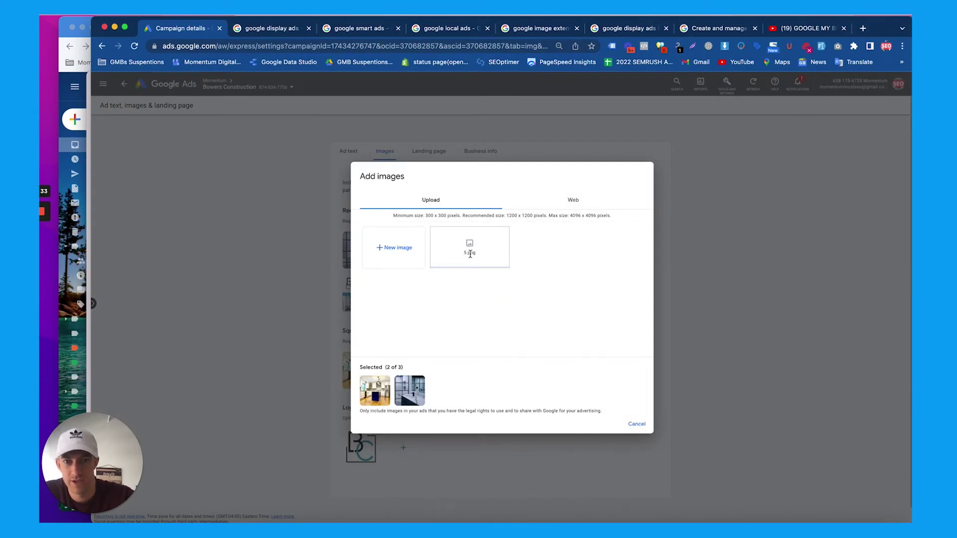
{"action": "left_click", "coordinate": [636, 424]}
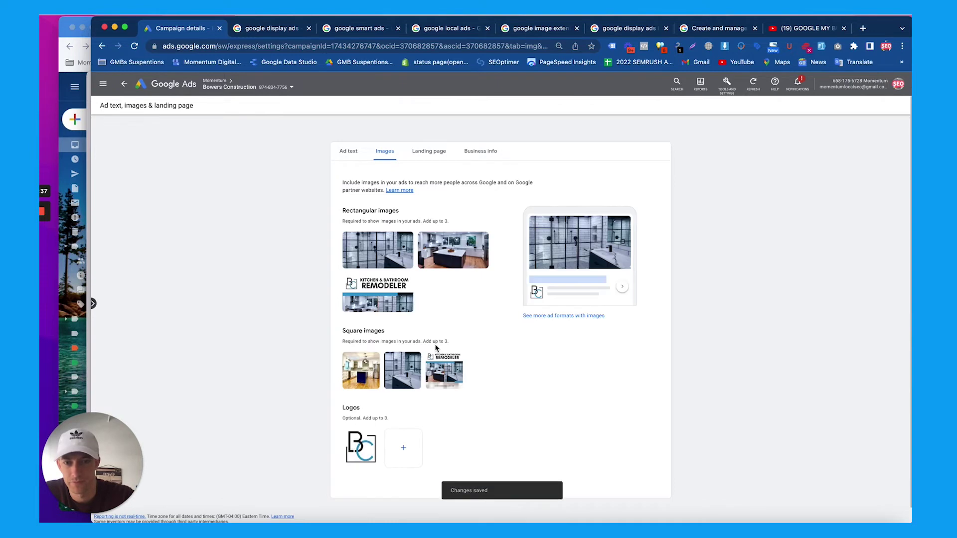
{"action": "scroll", "coordinate": [435, 348], "scroll_direction": "down", "scroll_amount": 1}
{"action": "scroll", "coordinate": [435, 348], "scroll_direction": "up", "scroll_amount": 1}
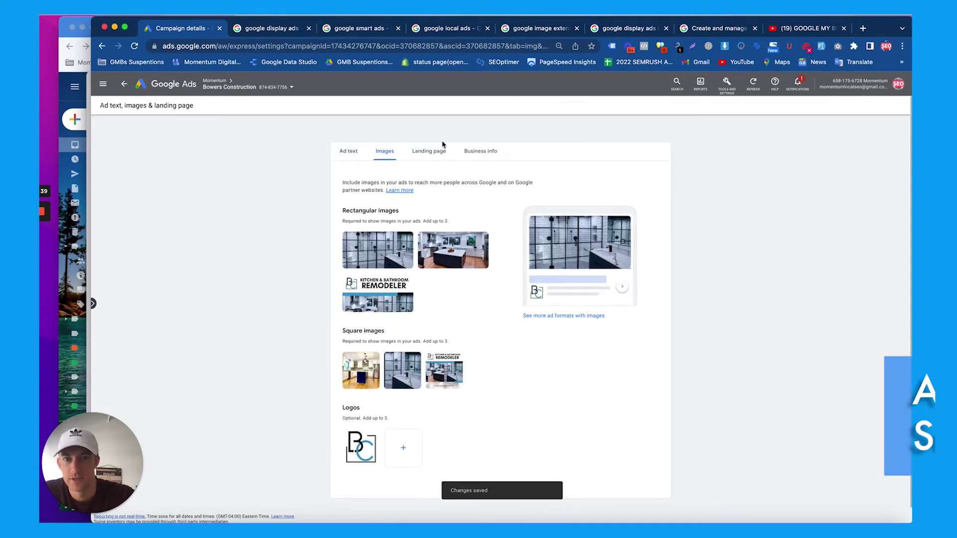
Review the Landing page and Business info tabs, then go back to the All campaigns overview
{"action": "left_click", "coordinate": [431, 153]}
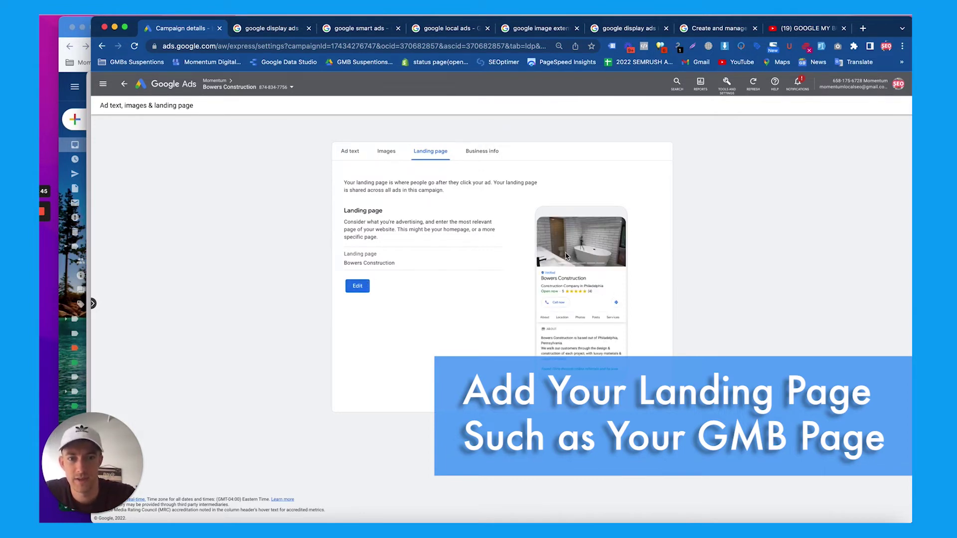
{"action": "left_click", "coordinate": [482, 154]}
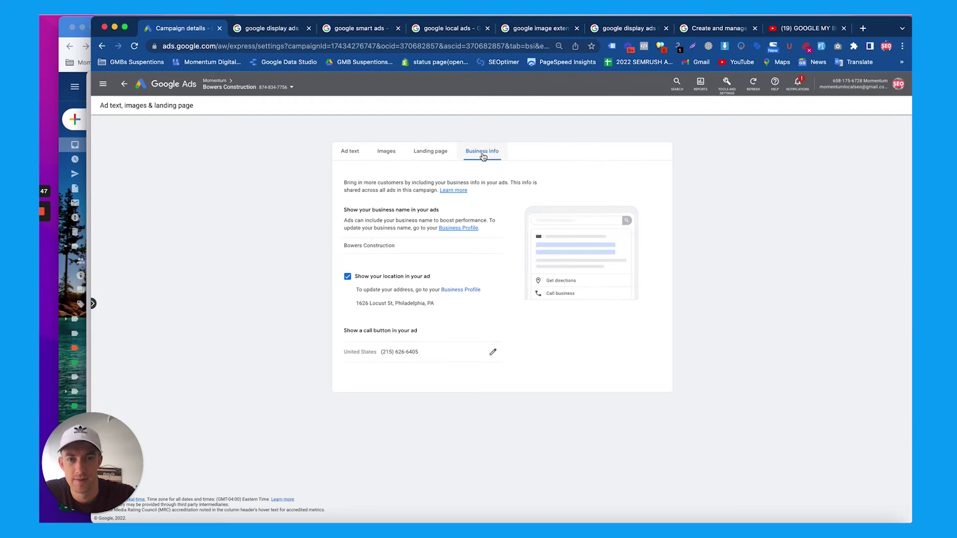
{"action": "left_click", "coordinate": [125, 85]}
{"action": "scroll", "coordinate": [299, 194], "scroll_direction": "down", "scroll_amount": 5}
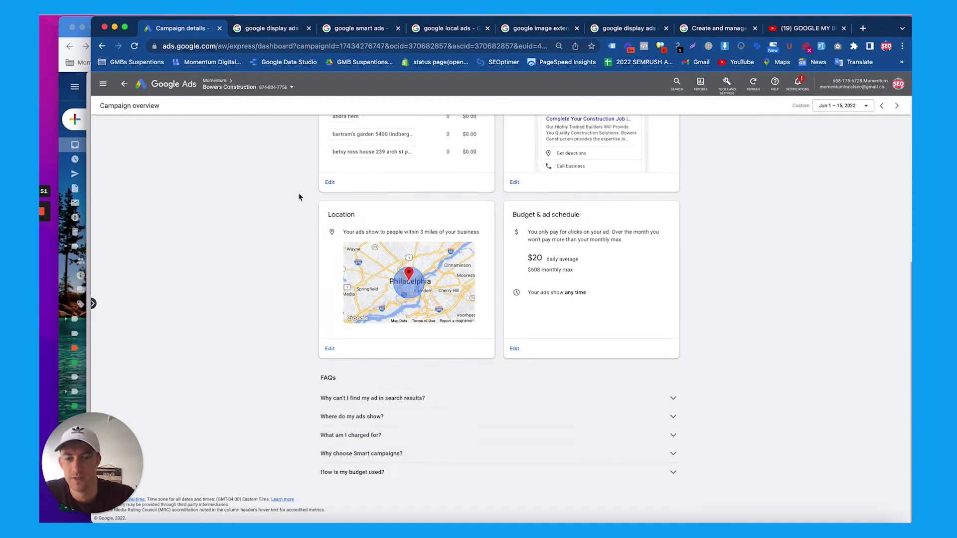
{"action": "scroll", "coordinate": [222, 141], "scroll_direction": "up", "scroll_amount": 10}
{"action": "left_click", "coordinate": [125, 84]}
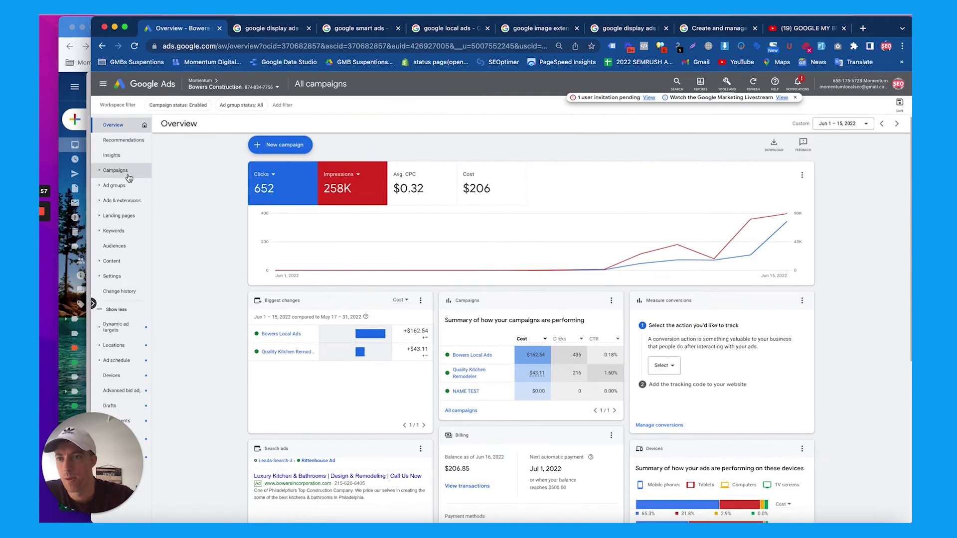
Go from Campaigns through Ads to the Extensions page and start a new Image extension
{"action": "left_click", "coordinate": [128, 175]}
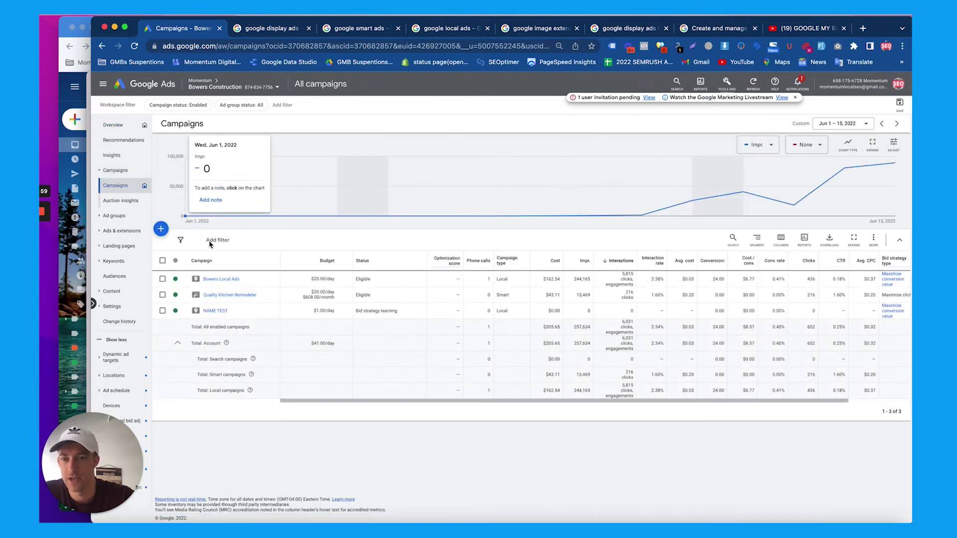
{"action": "left_click", "coordinate": [161, 231]}
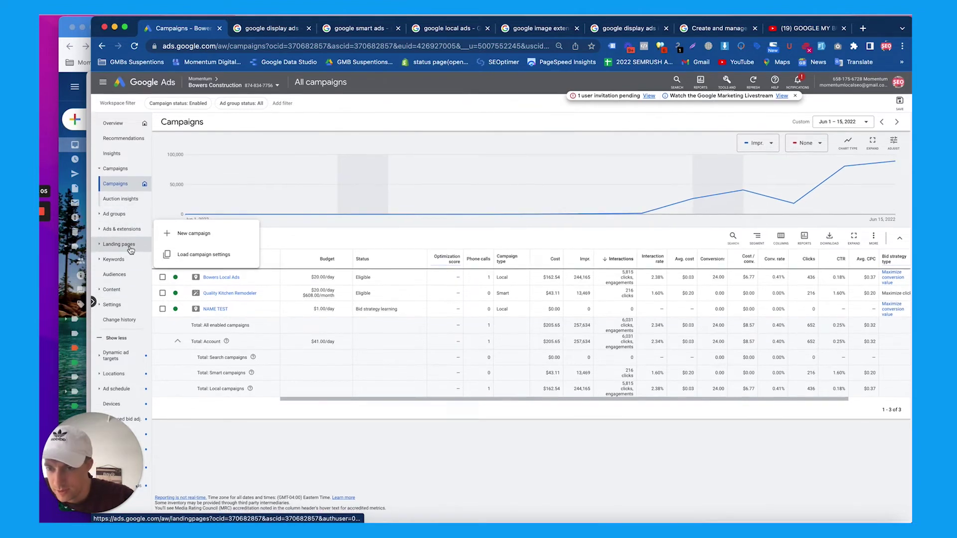
{"action": "left_click_drag", "start_coordinate": [105, 443], "coordinate": [880, 438]}
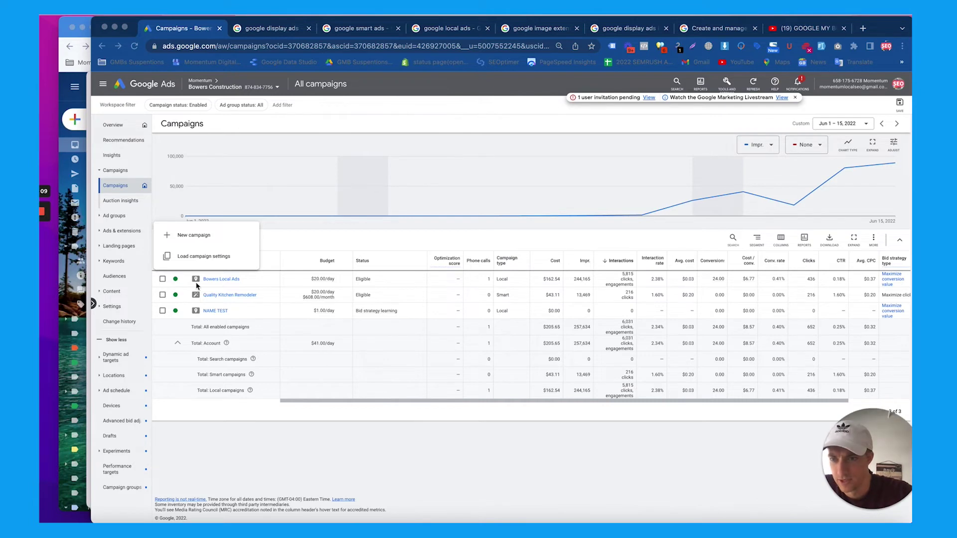
{"action": "left_click", "coordinate": [122, 236]}
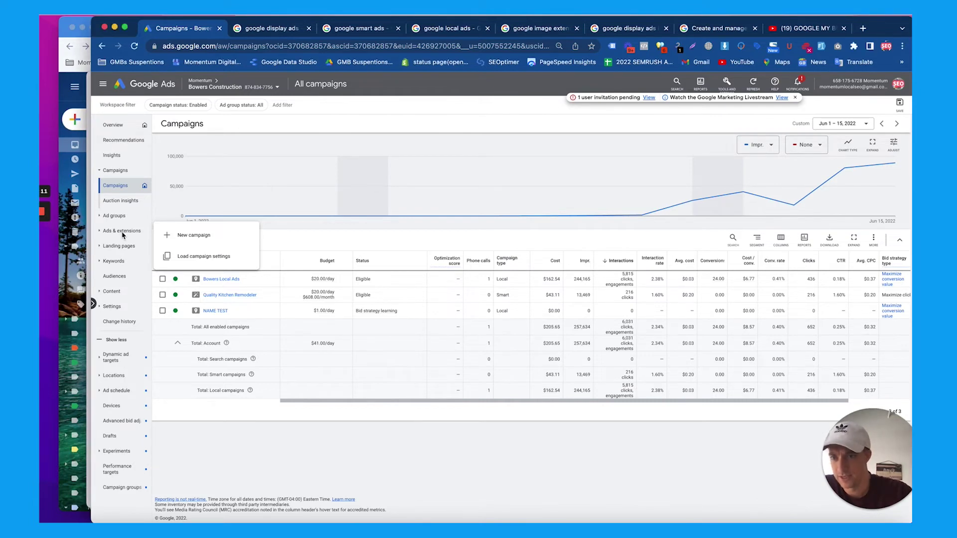
{"action": "left_click", "coordinate": [123, 236]}
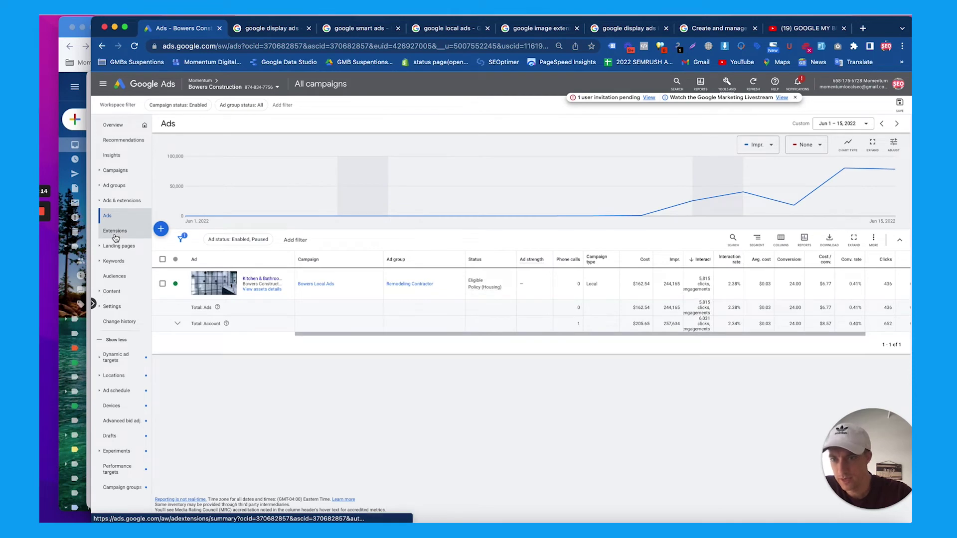
{"action": "left_click", "coordinate": [115, 233]}
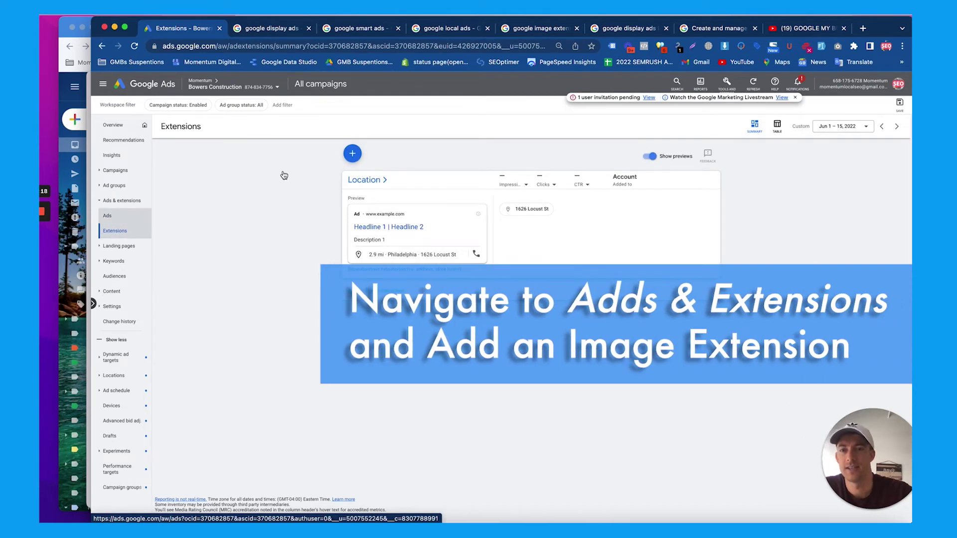
{"action": "left_click", "coordinate": [352, 154]}
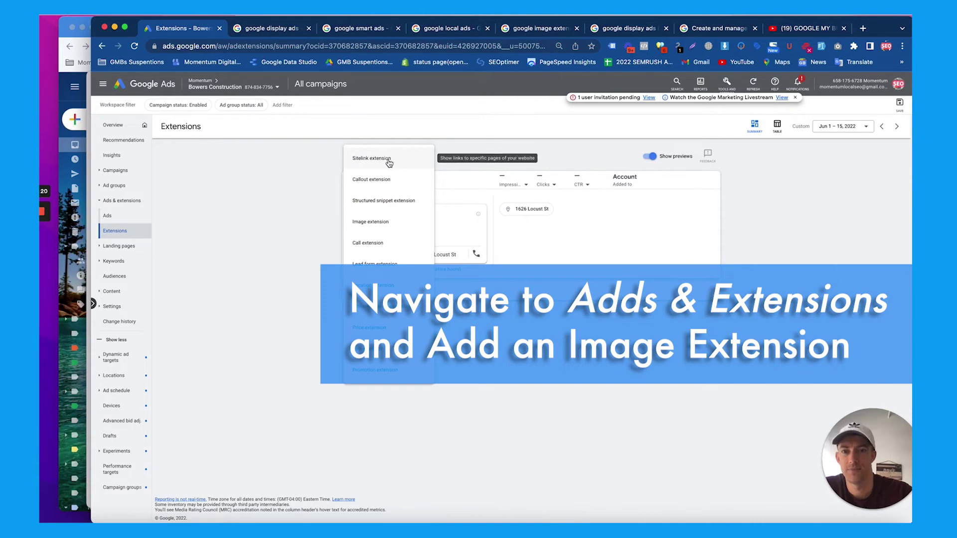
{"action": "left_click", "coordinate": [380, 223]}
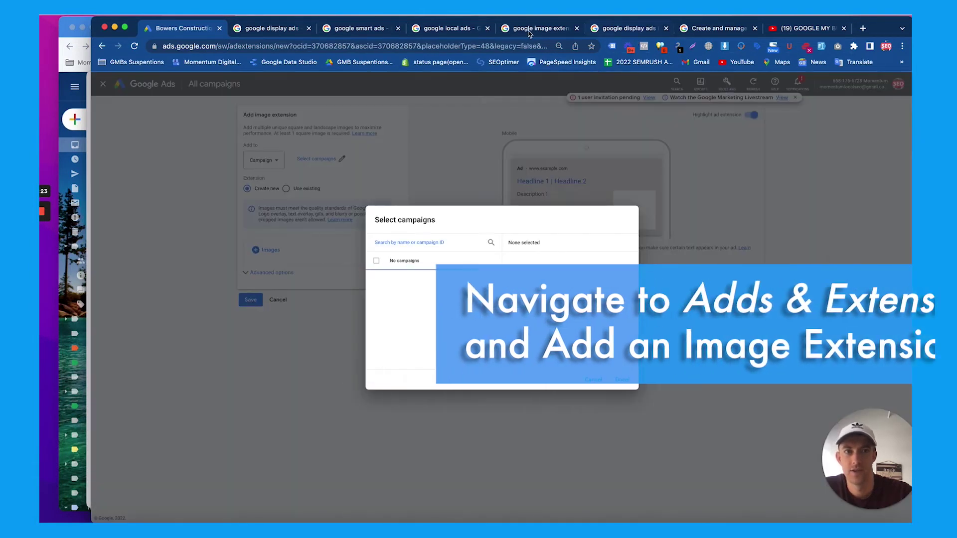
Preview the 'google image extensions' results, stepping through five example images and back to the first
{"action": "left_click", "coordinate": [527, 31]}
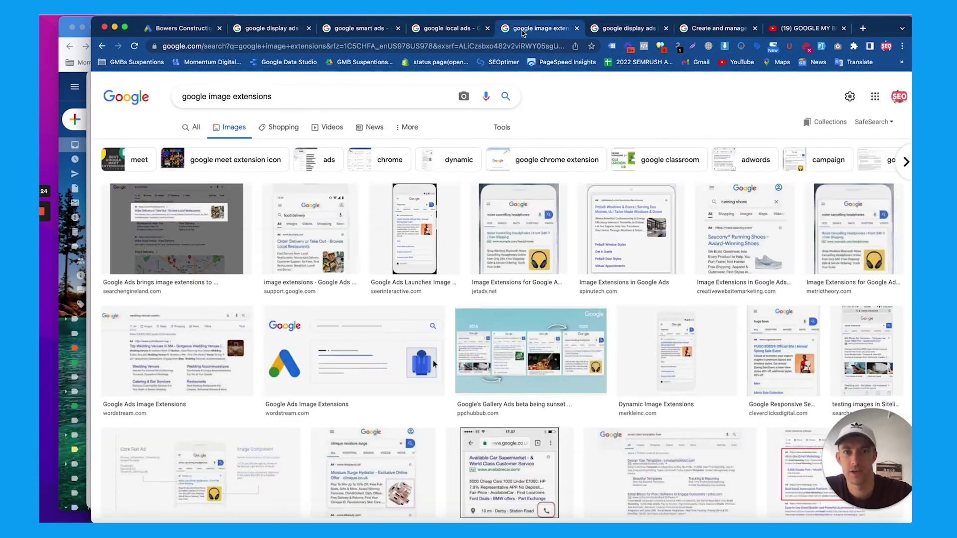
{"action": "left_click", "coordinate": [325, 209]}
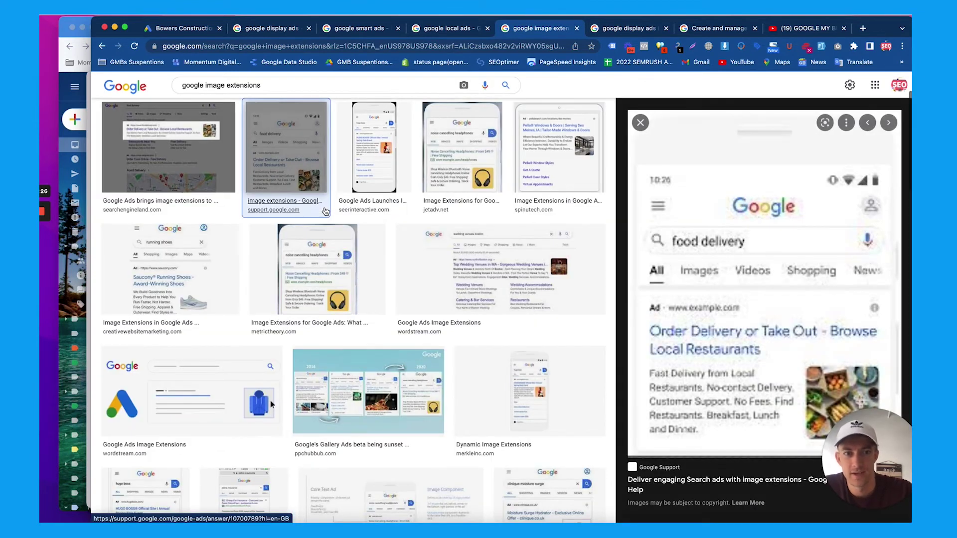
{"action": "key", "text": "Right"}
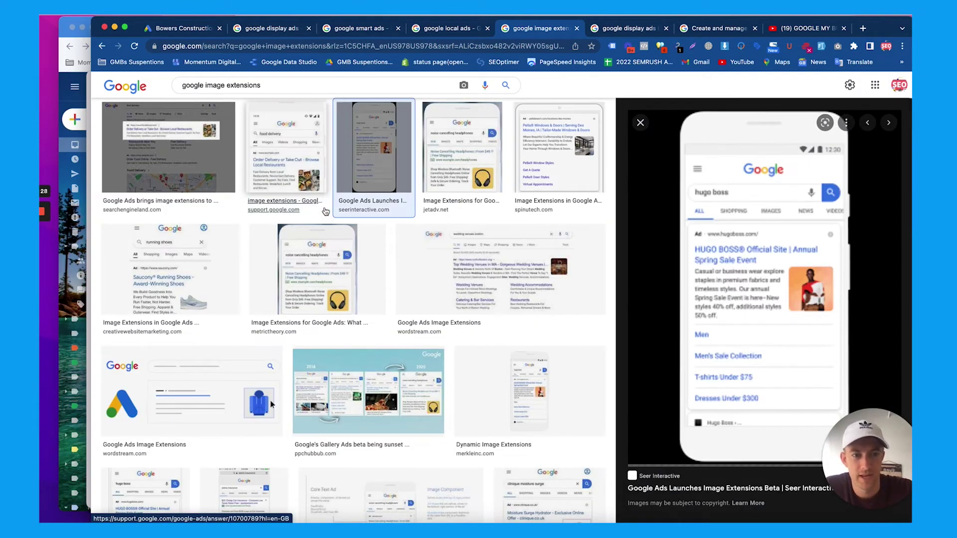
{"action": "key", "text": "Right"}
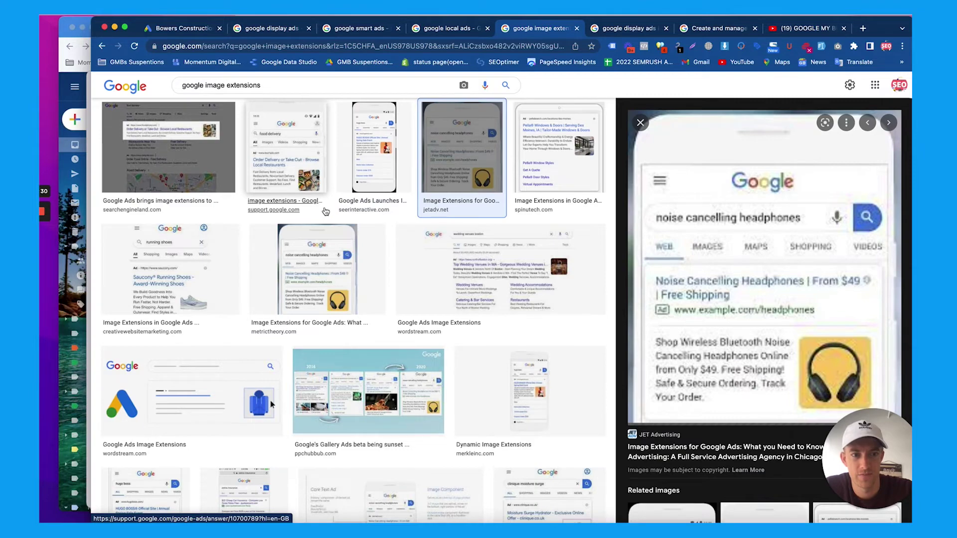
{"action": "key", "text": "Right"}
{"action": "key", "text": "Right"}
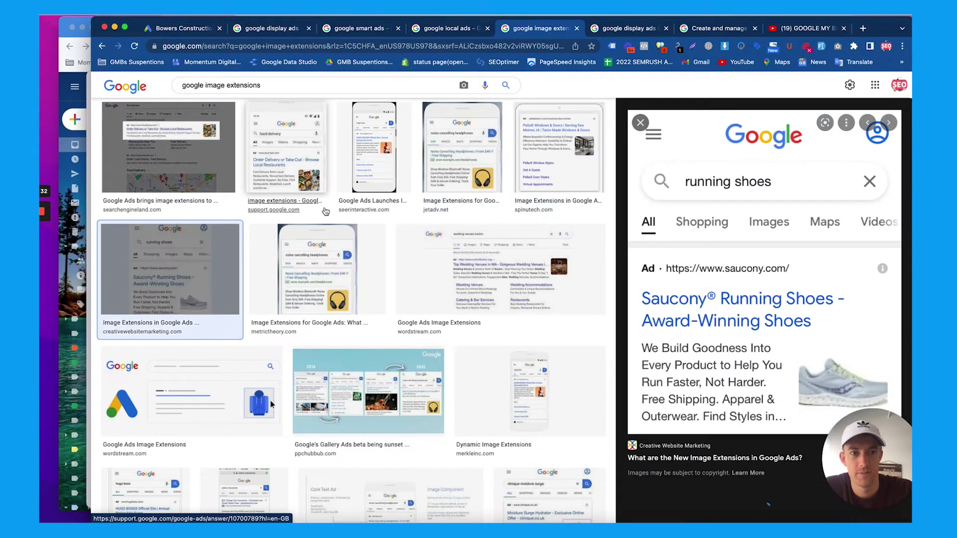
{"action": "key", "text": "Right"}
{"action": "key", "text": "Right"}
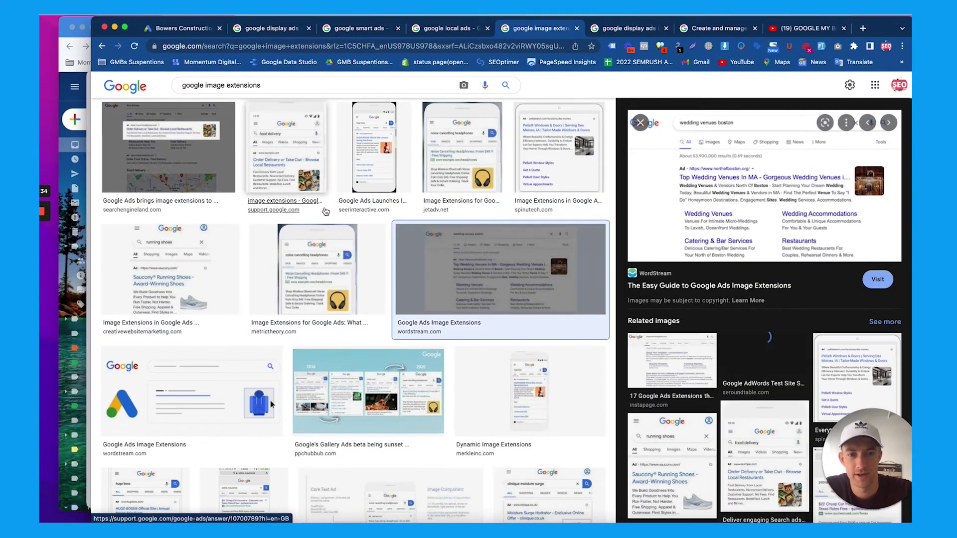
{"action": "key", "text": "Right"}
{"action": "key", "text": "Right"}
{"action": "key", "text": "Right"}
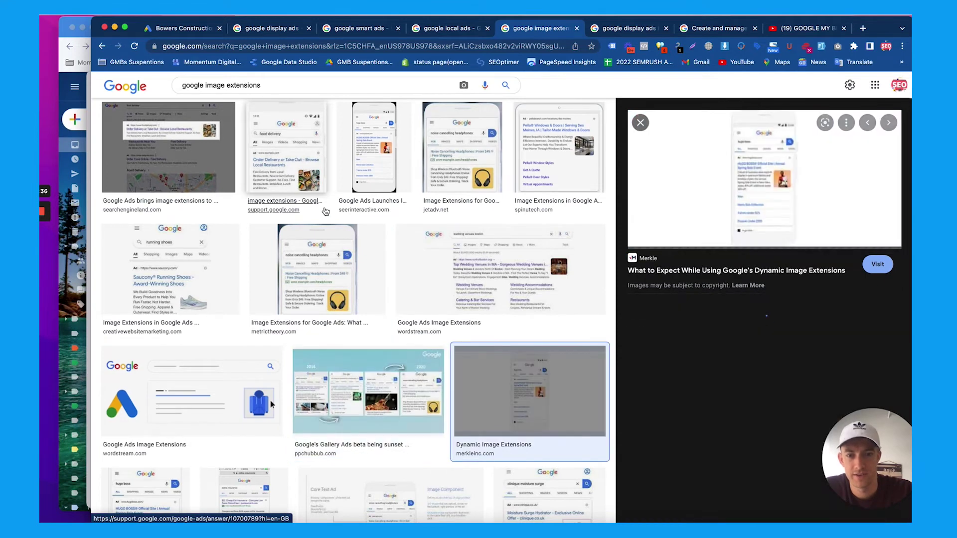
{"action": "key", "text": "Home"}
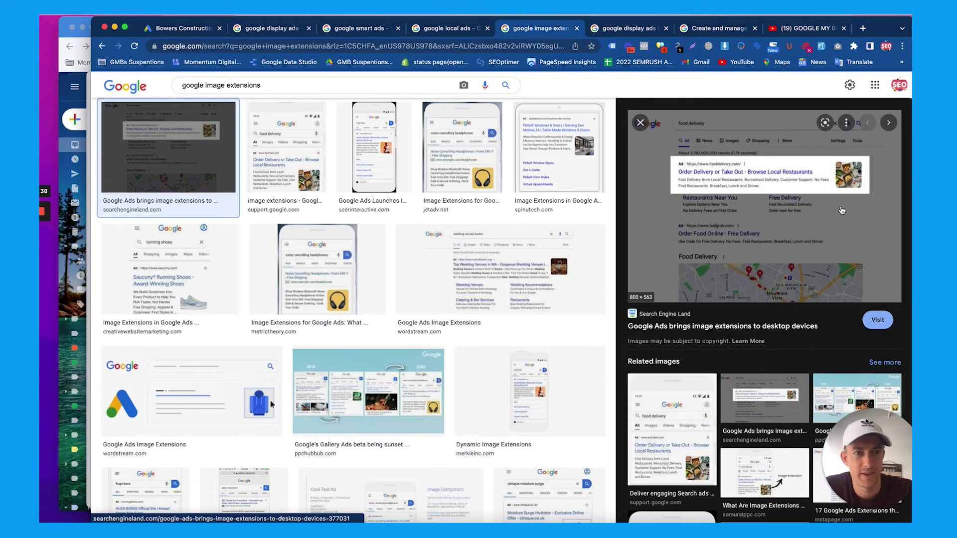
Target the image extension at the Leads-Search-3 campaign, keeping Create new selected
{"action": "left_click", "coordinate": [184, 28]}
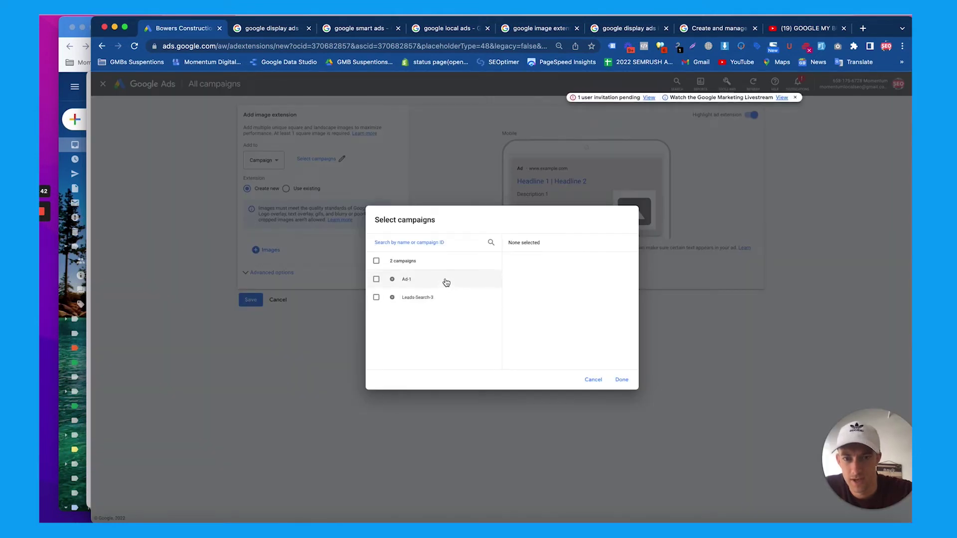
{"action": "left_click", "coordinate": [429, 302]}
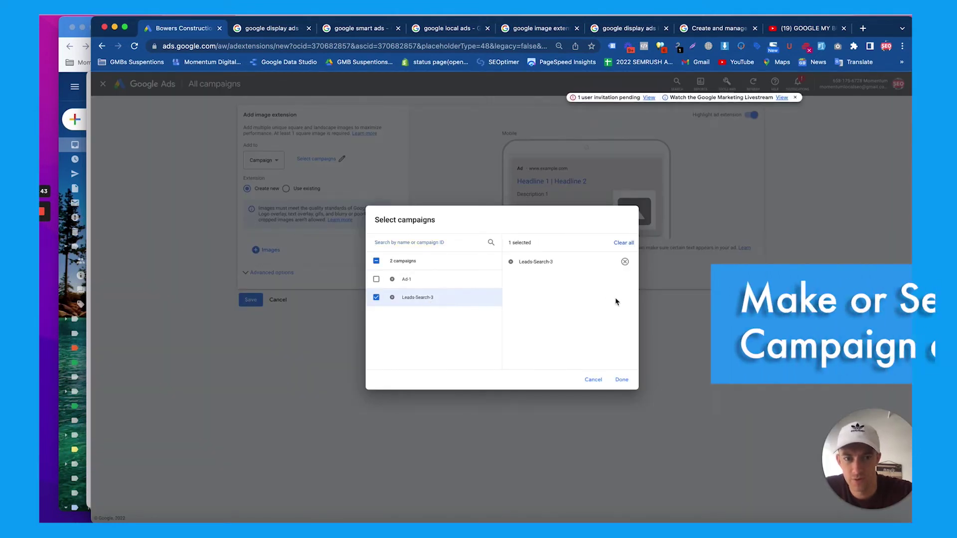
{"action": "left_click", "coordinate": [622, 381]}
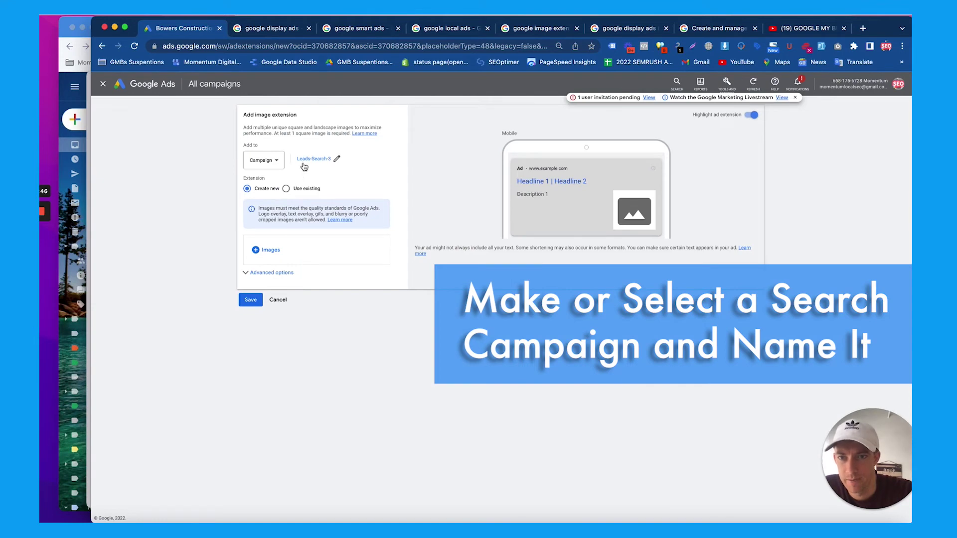
{"action": "left_click", "coordinate": [287, 189]}
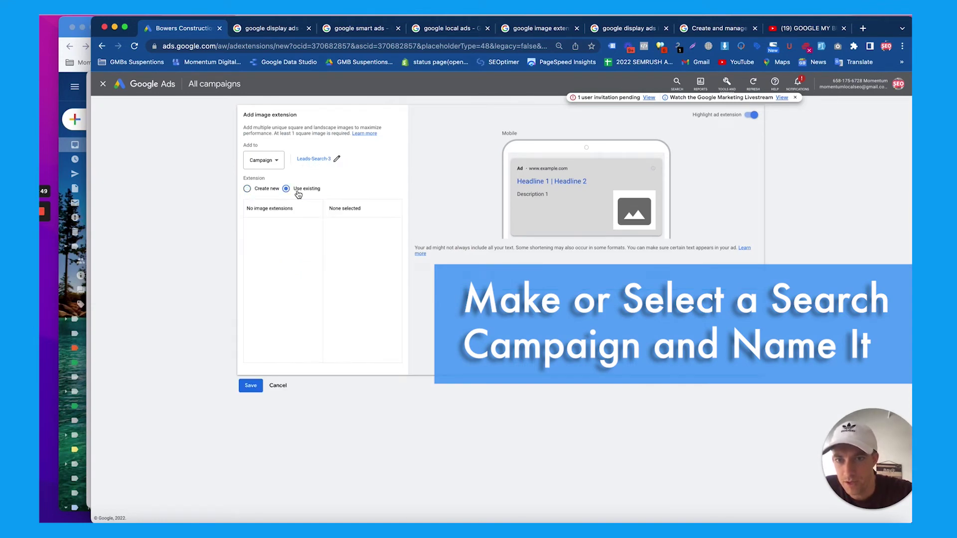
{"action": "left_click", "coordinate": [266, 189]}
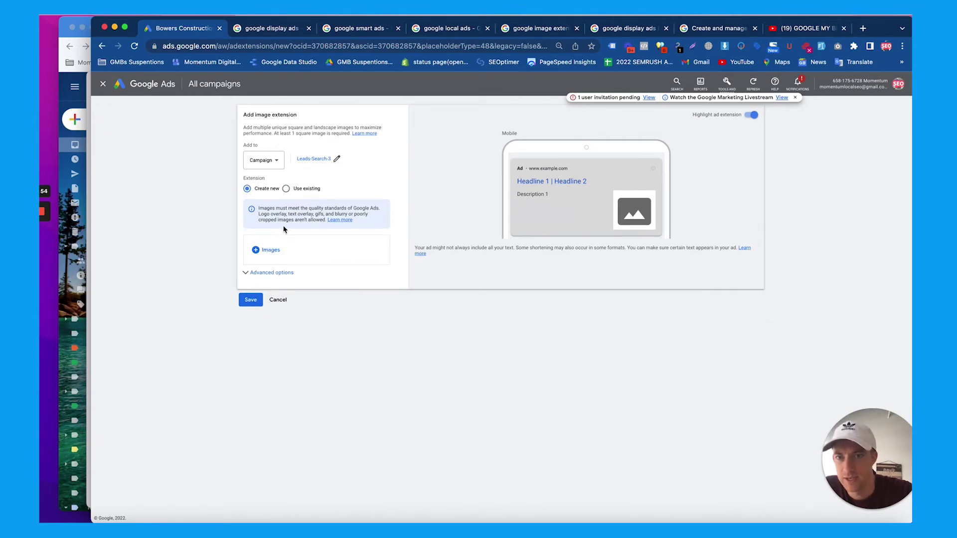
Pick 5.png in square and wide ratios plus 6.png from the asset library
{"action": "left_click", "coordinate": [270, 251]}
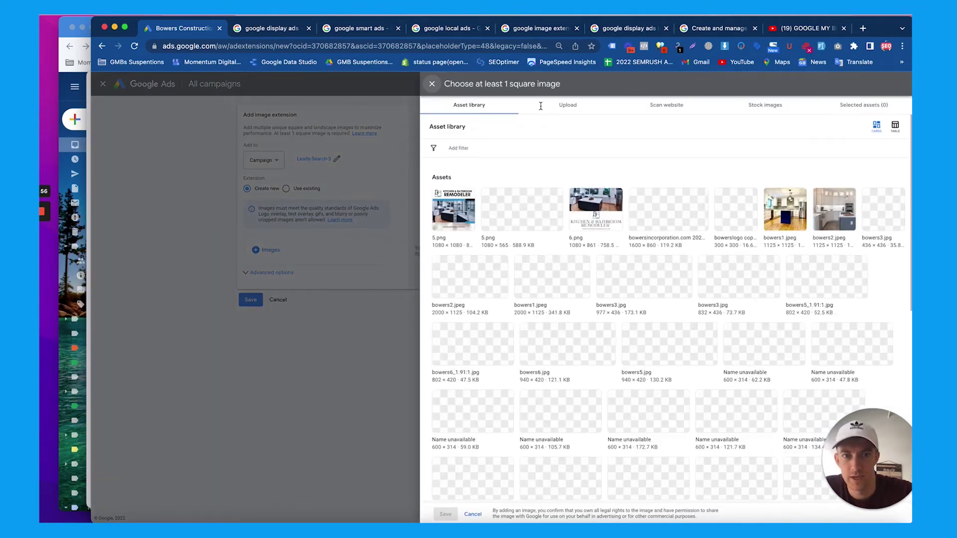
{"action": "left_click", "coordinate": [469, 219]}
{"action": "left_click", "coordinate": [521, 209]}
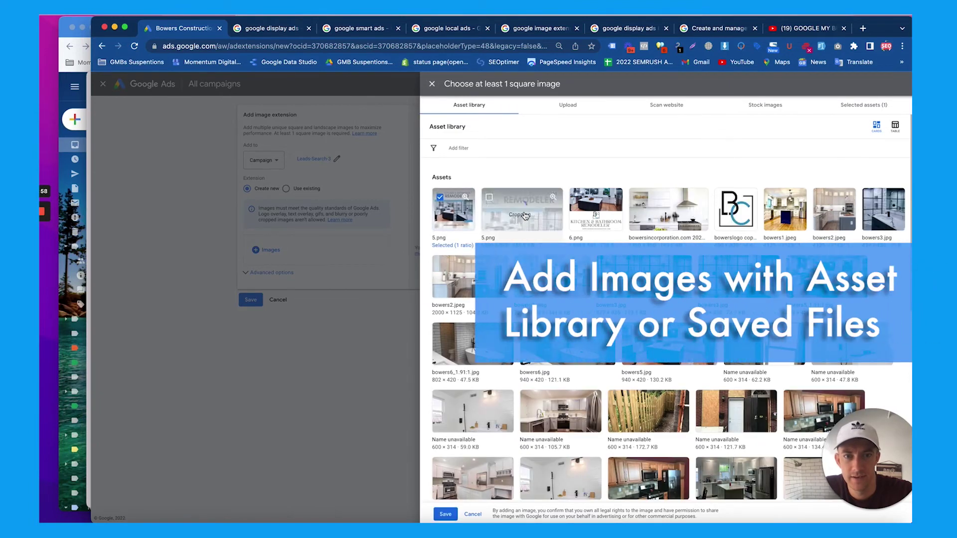
{"action": "left_click", "coordinate": [613, 213]}
{"action": "left_click", "coordinate": [751, 197]}
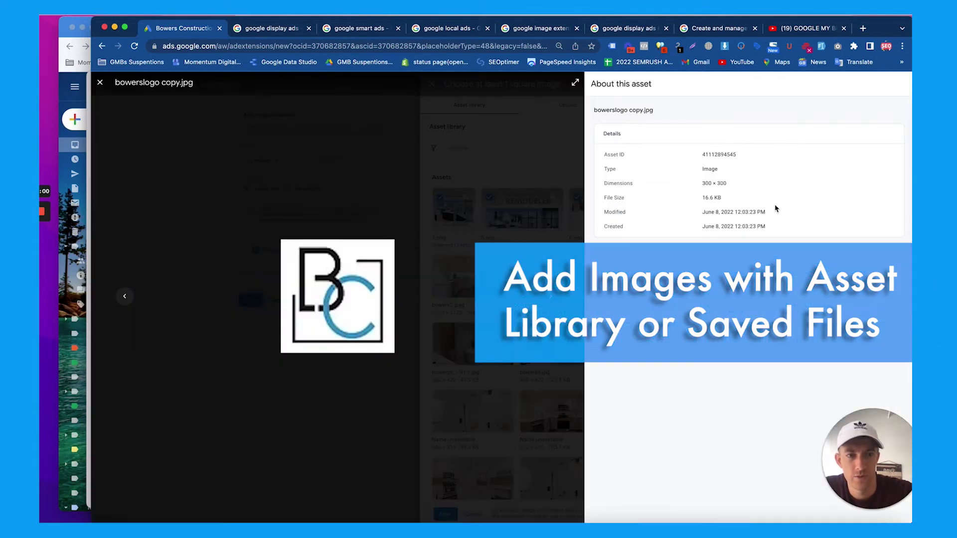
{"action": "left_click", "coordinate": [100, 83]}
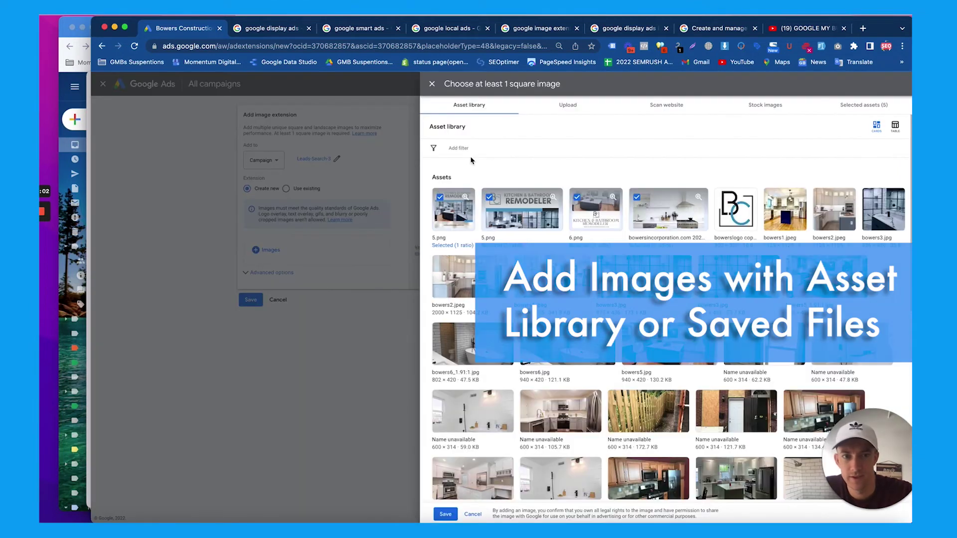
Add bowers3.jpg and bowers6.jpg in both crop ratios, then save the extension
{"action": "left_click", "coordinate": [882, 211]}
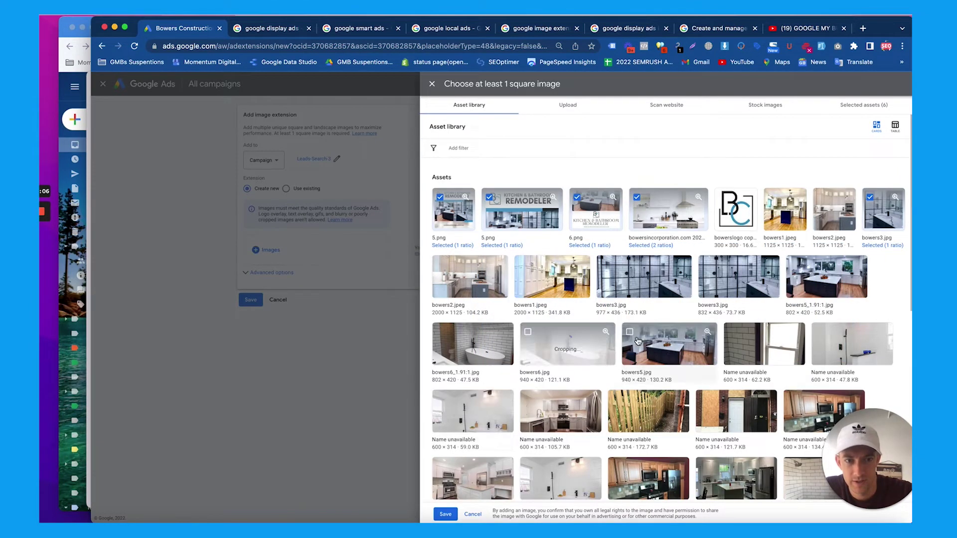
{"action": "left_click", "coordinate": [528, 336]}
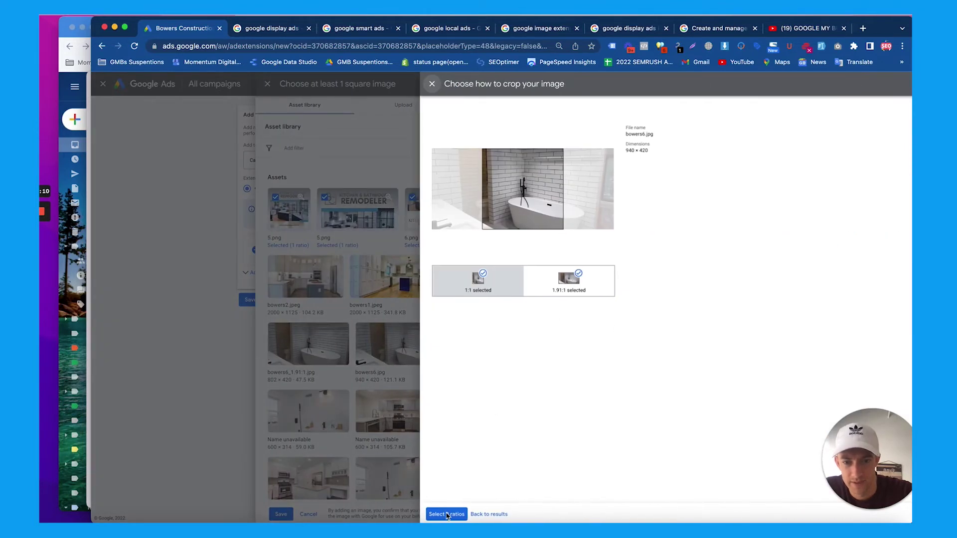
{"action": "left_click", "coordinate": [446, 514]}
{"action": "left_click", "coordinate": [446, 514]}
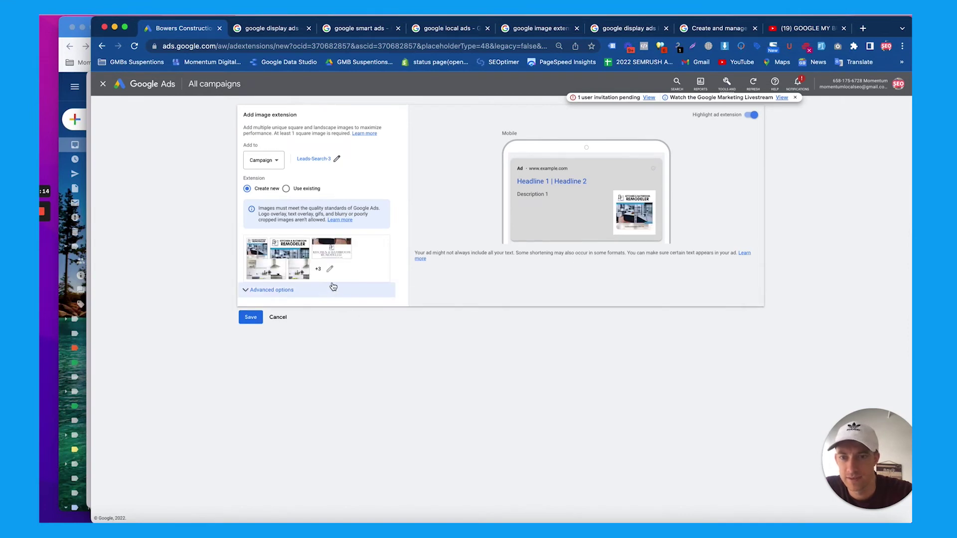
{"action": "left_click", "coordinate": [252, 317]}
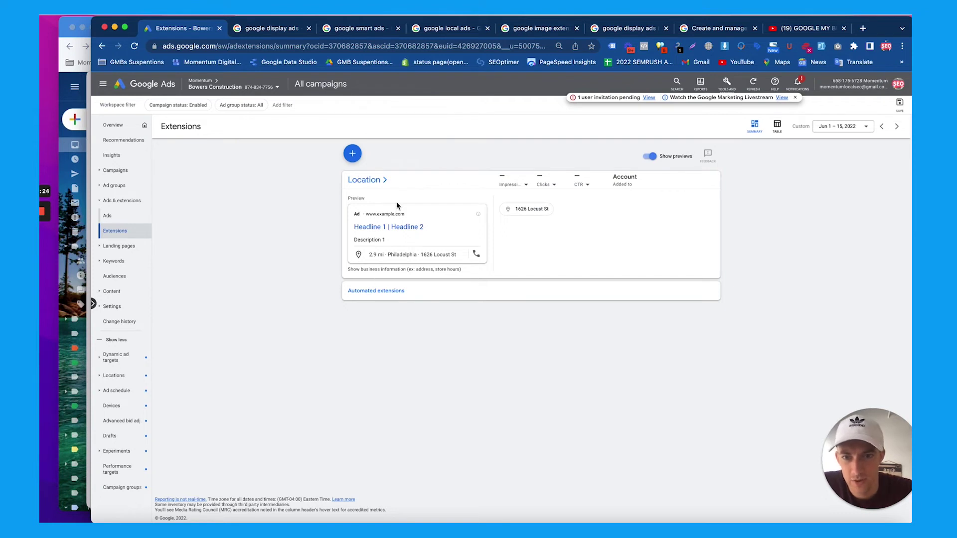
Start another image extension and target it at the Ad-1 campaign
{"action": "left_click", "coordinate": [353, 156]}
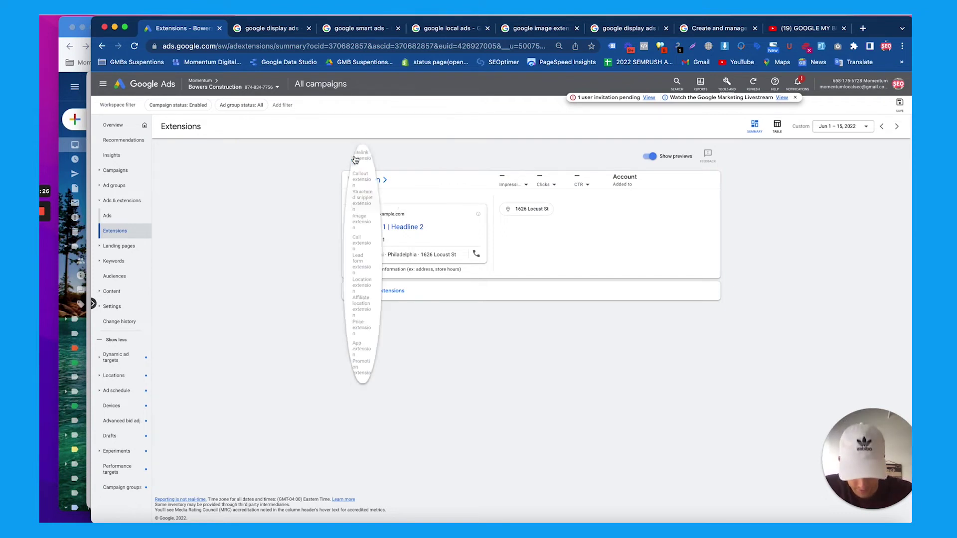
{"action": "left_click", "coordinate": [372, 224]}
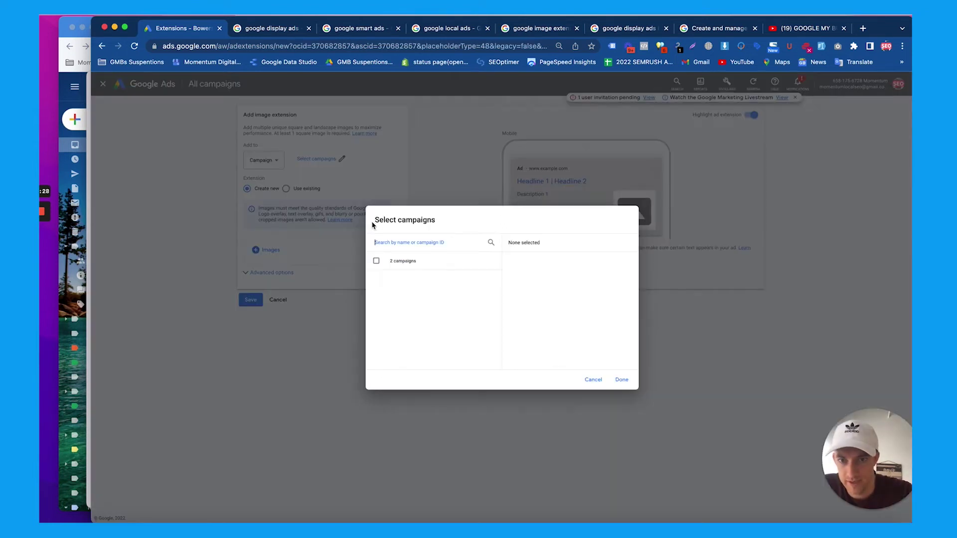
{"action": "left_click", "coordinate": [419, 284]}
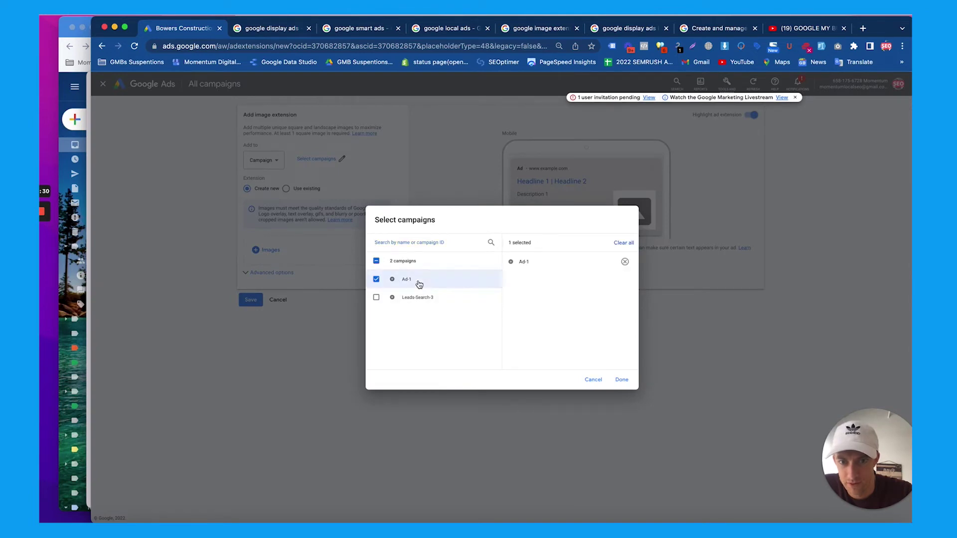
{"action": "left_click", "coordinate": [623, 383]}
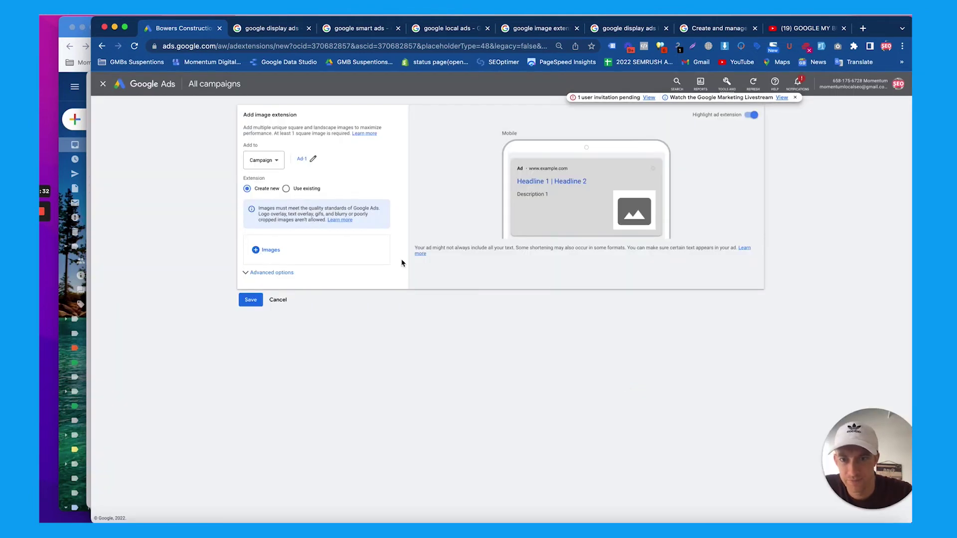
Add 6.png, the bowersincorporation.com photo, bowers1.jpeg and bowers3.jpg as the extension's images
{"action": "left_click", "coordinate": [264, 249]}
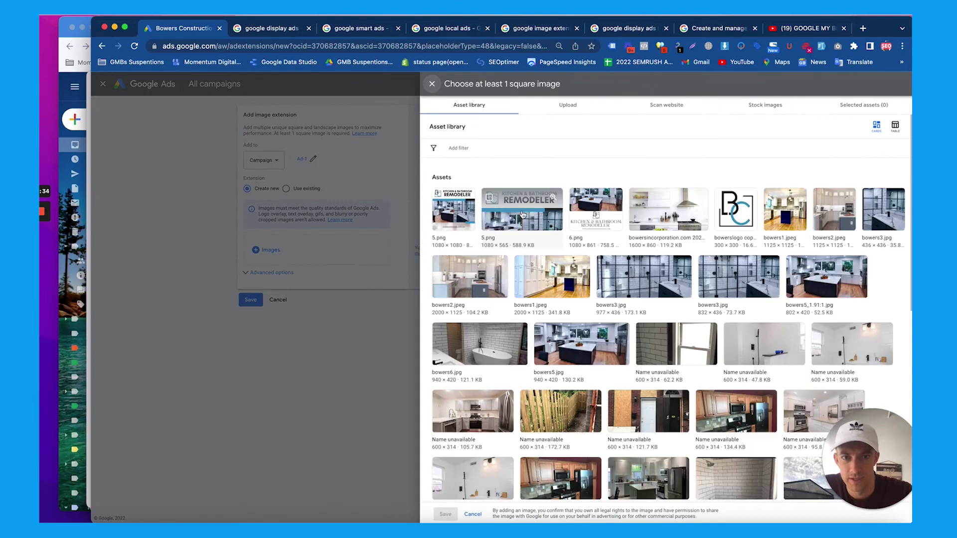
{"action": "left_click", "coordinate": [578, 201]}
{"action": "left_click", "coordinate": [671, 200]}
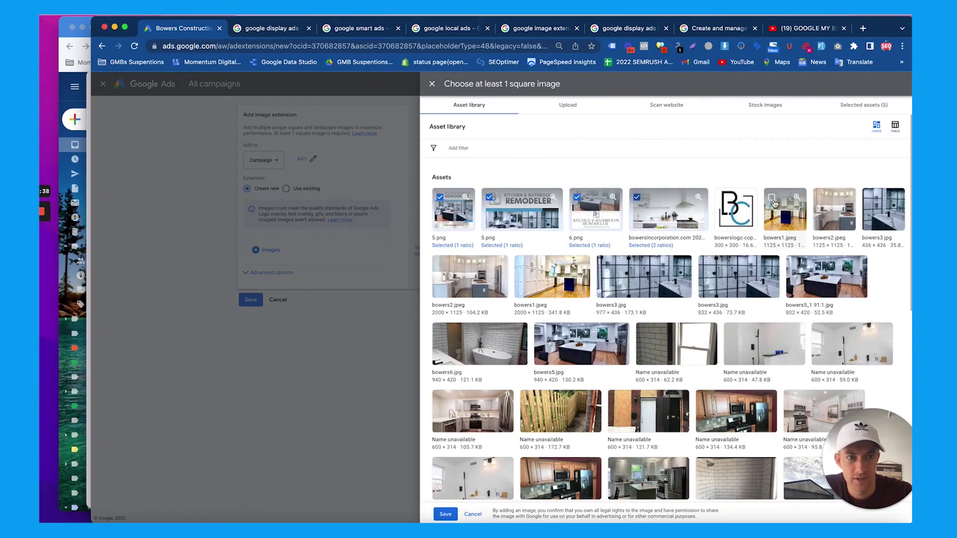
{"action": "left_click", "coordinate": [782, 213]}
{"action": "left_click", "coordinate": [643, 277]}
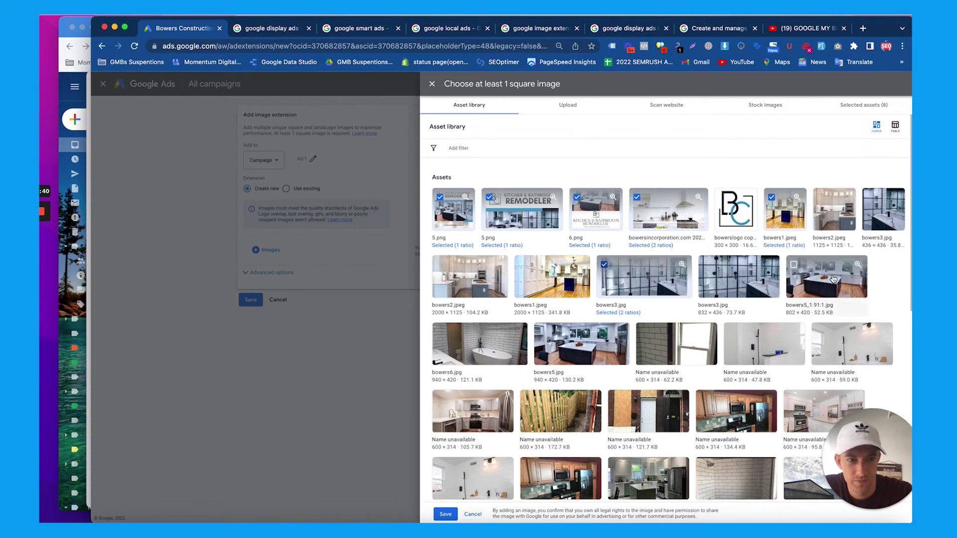
{"action": "left_click", "coordinate": [445, 514]}
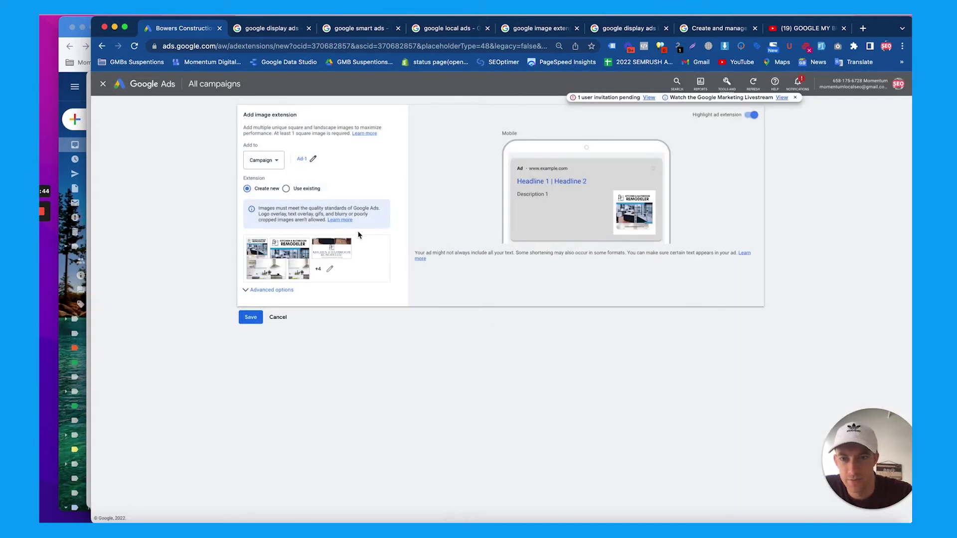
Expand Advanced options and save the Ad-1 image extension without start or end dates
{"action": "left_click", "coordinate": [276, 291]}
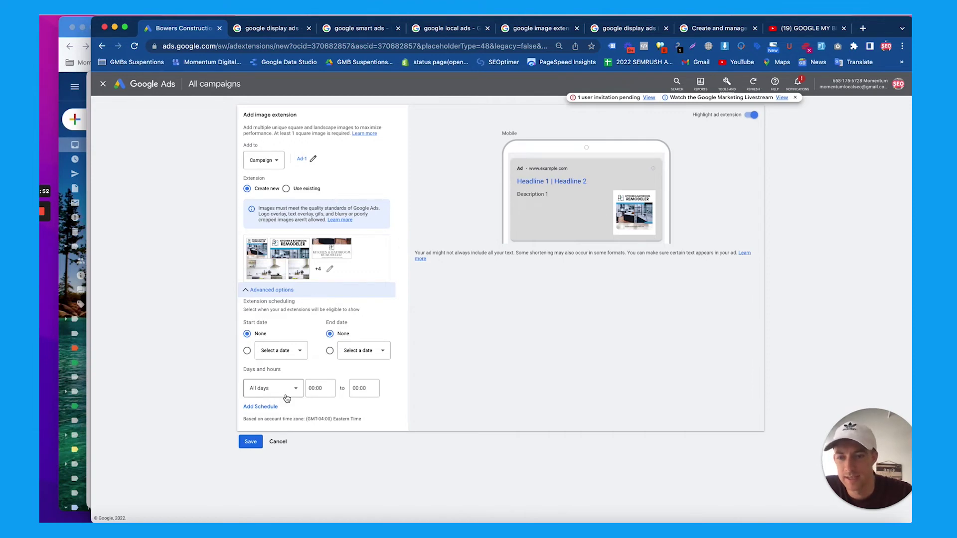
{"action": "left_click", "coordinate": [251, 442]}
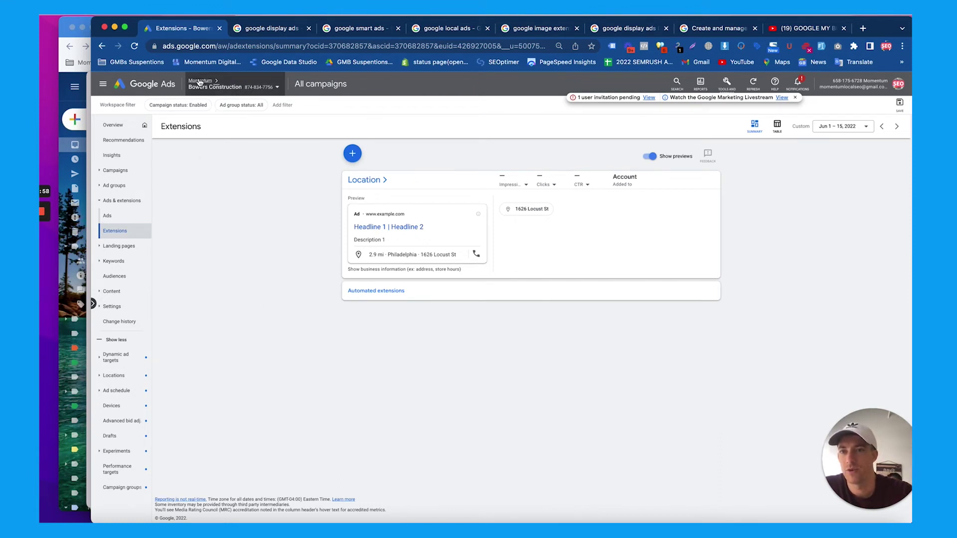
Return from the Momentum manager account to Bowers Construction and start a New campaign
{"action": "left_click", "coordinate": [215, 109]}
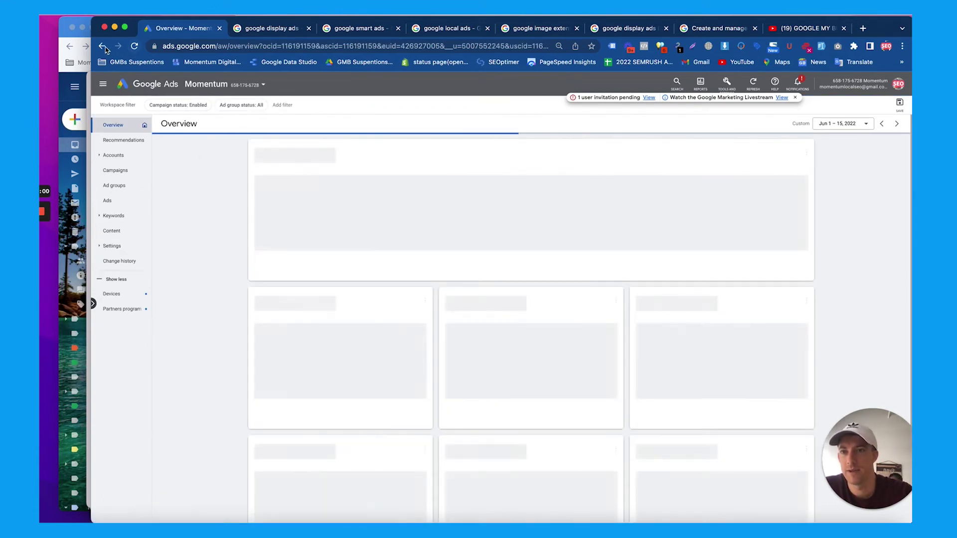
{"action": "left_click", "coordinate": [103, 48]}
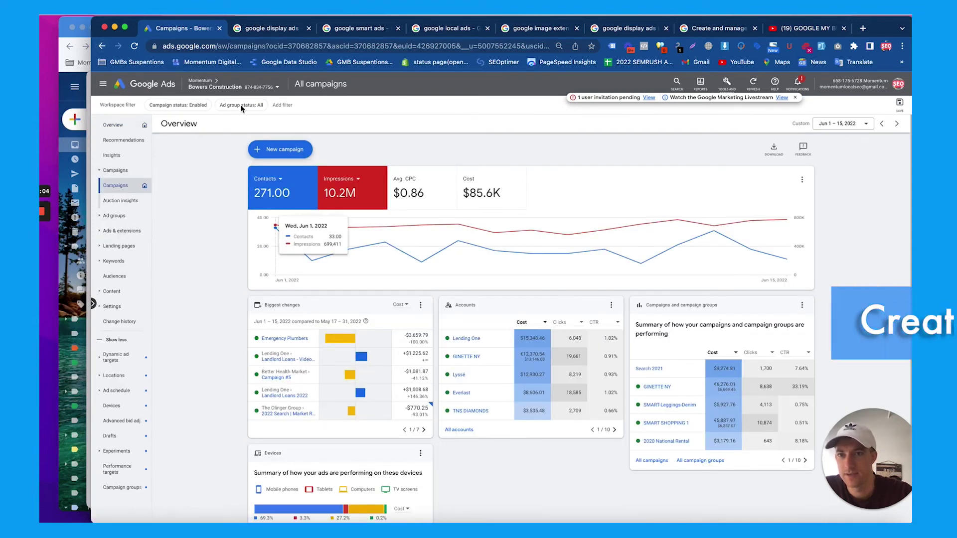
{"action": "left_click", "coordinate": [160, 230]}
{"action": "left_click", "coordinate": [197, 235]}
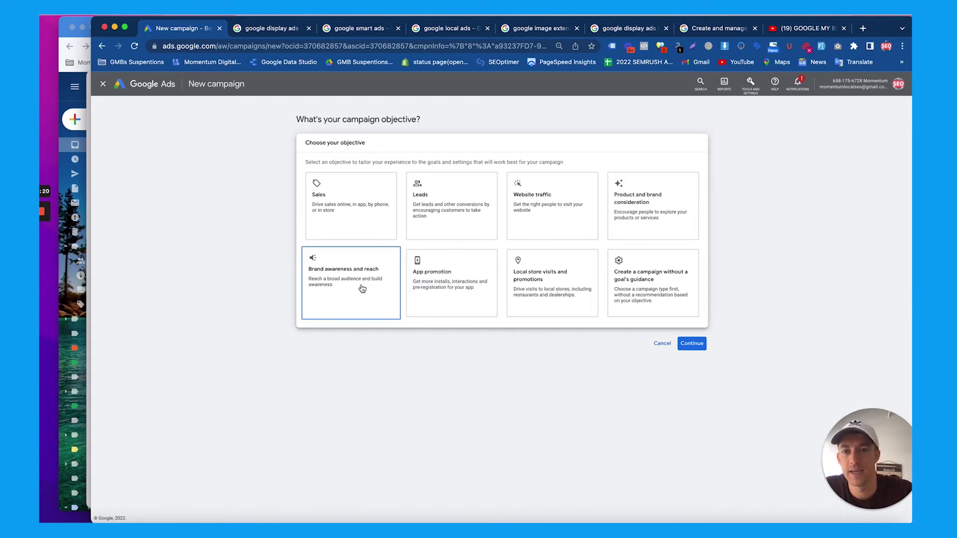
Choose a Display campaign created without a goal's guidance
{"action": "left_click", "coordinate": [668, 311]}
{"action": "left_click", "coordinate": [540, 263]}
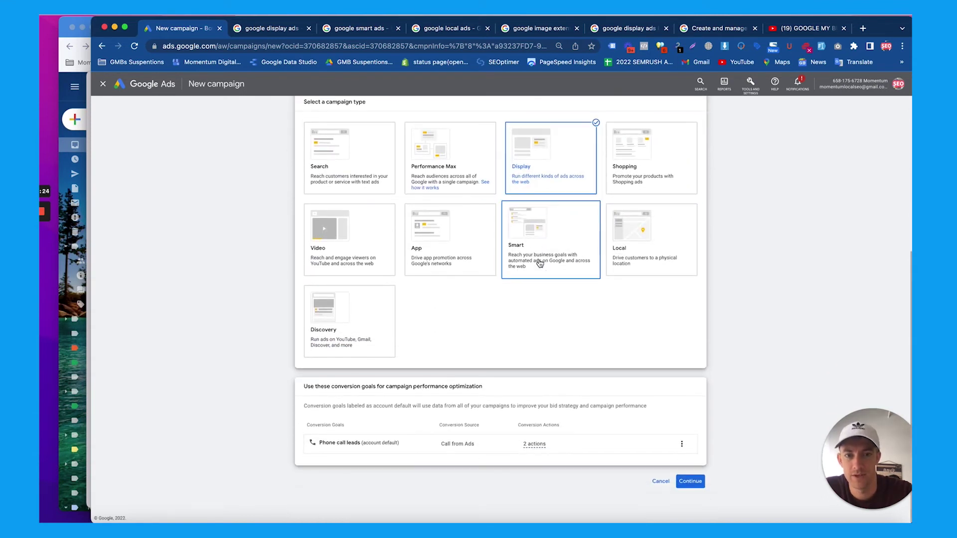
{"action": "left_click", "coordinate": [691, 481]}
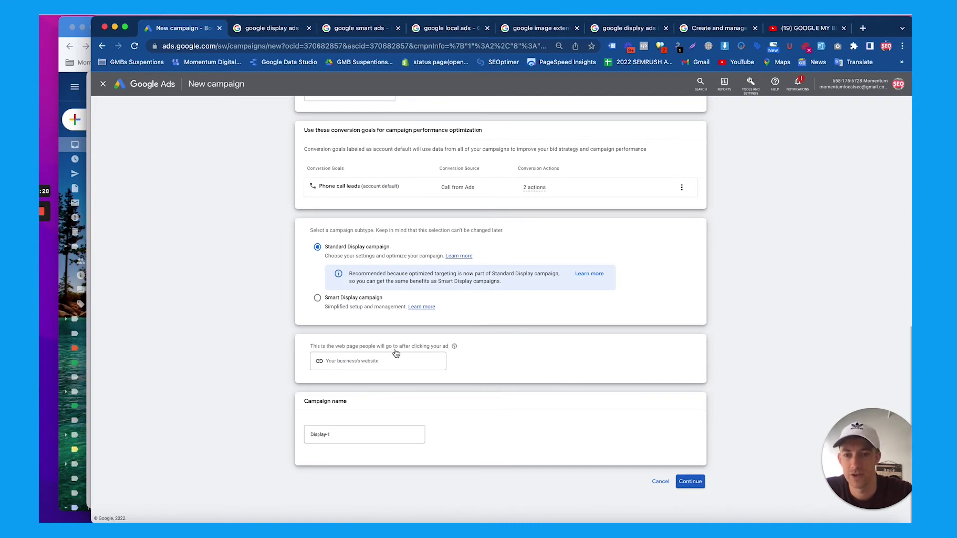
Enter the bowersincorporation.com website, name the campaign 'Display- TEST', and continue
{"action": "left_click", "coordinate": [376, 363]}
{"action": "type", "text": "https://www.youtube.com/watch?v=vQD4YAgc7PE"}
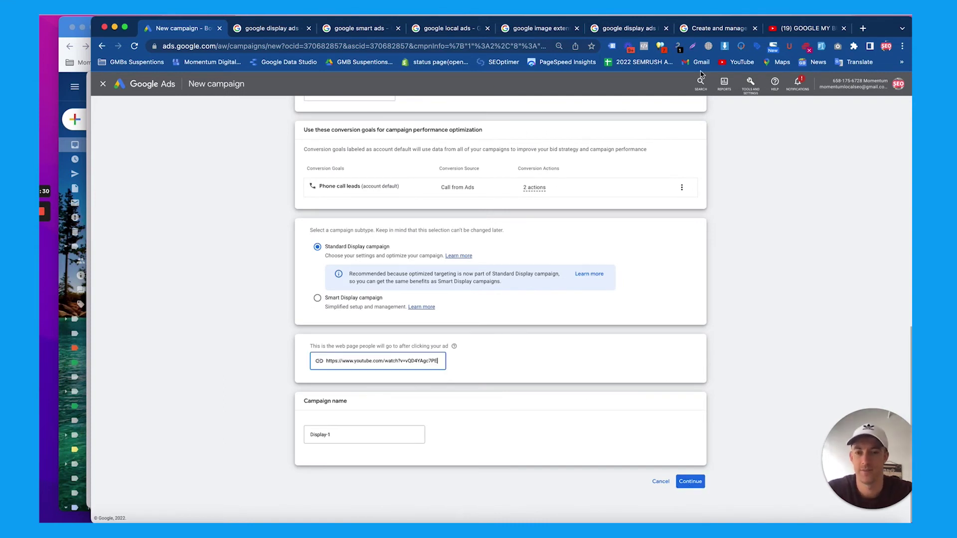
{"action": "left_click", "coordinate": [862, 29]}
{"action": "type", "text": "bowers"}
{"action": "key", "text": "Return"}
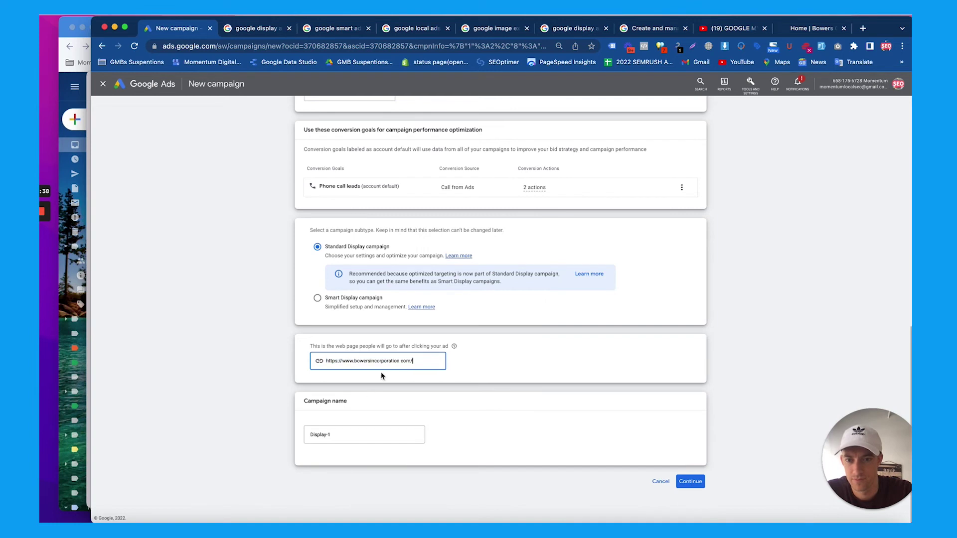
{"action": "left_click", "coordinate": [340, 437]}
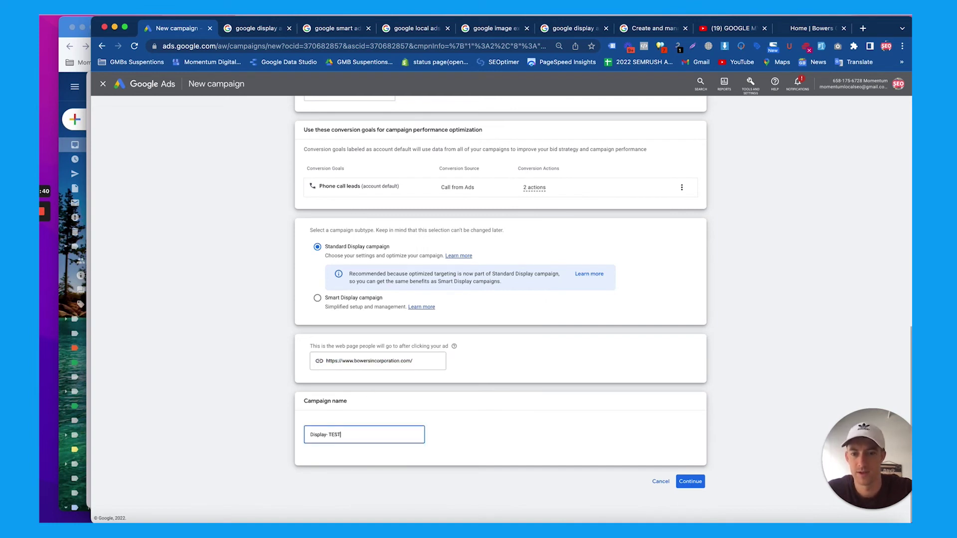
{"action": "left_click", "coordinate": [700, 478]}
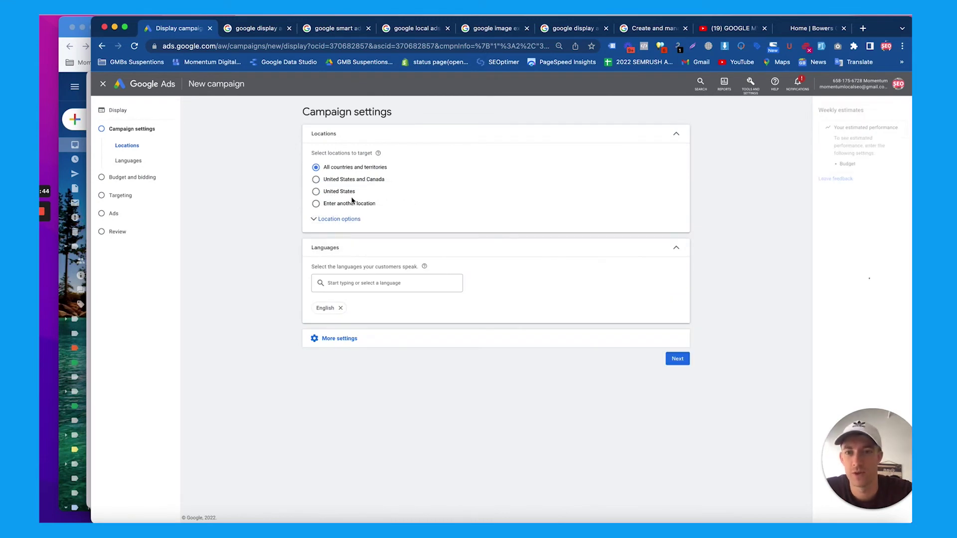
Target the United States, expand More settings, and advance to Budget and bidding
{"action": "left_click", "coordinate": [343, 196]}
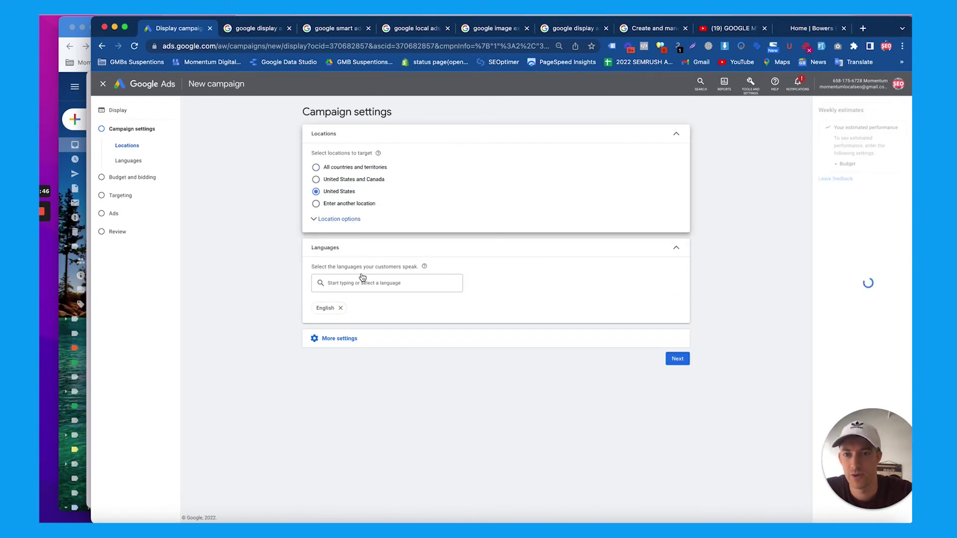
{"action": "left_click", "coordinate": [418, 341]}
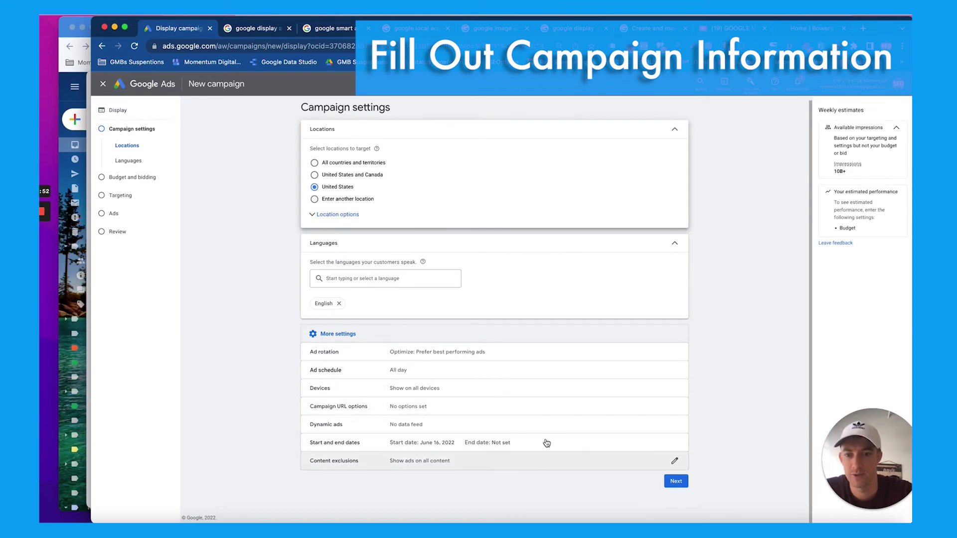
{"action": "left_click", "coordinate": [676, 481]}
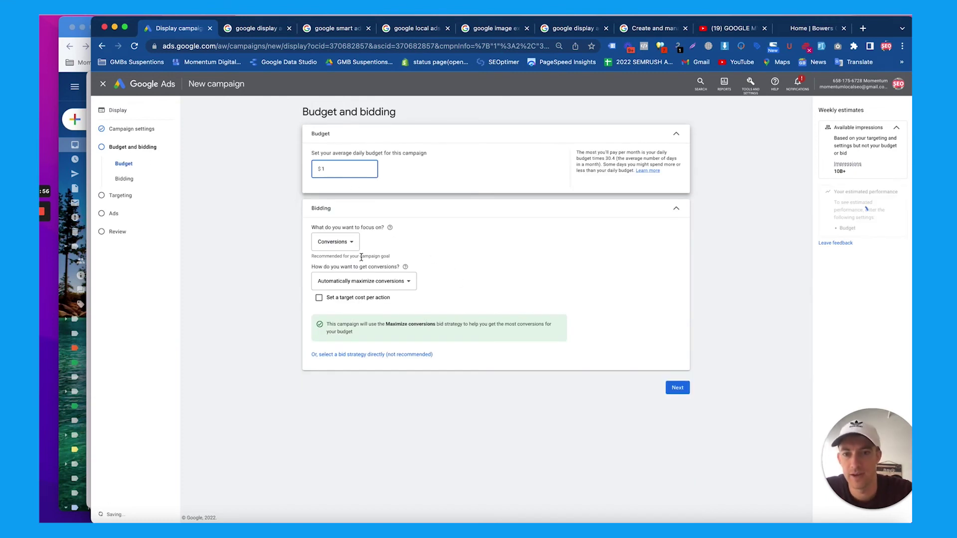
Keep Conversions as the bidding focus with no target cost per action set
{"action": "left_click", "coordinate": [337, 243]}
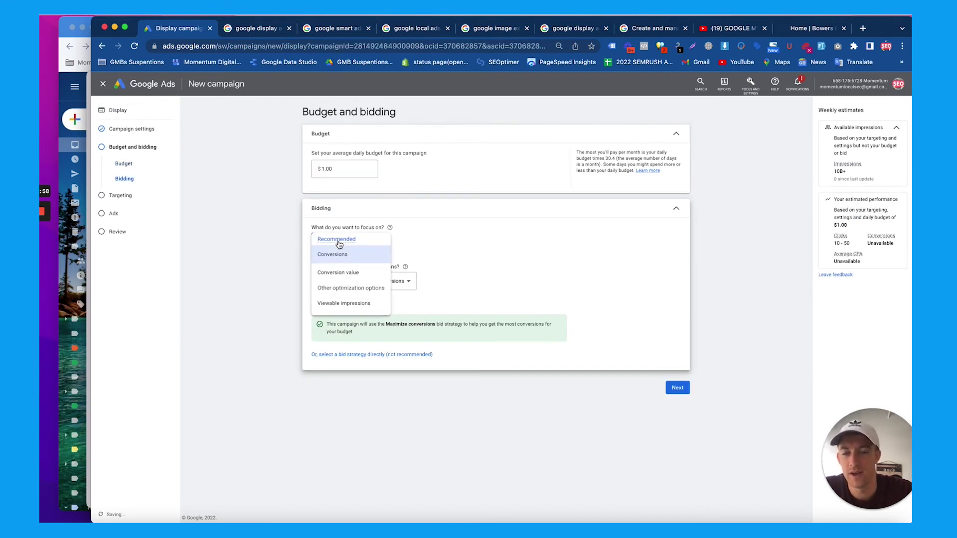
{"action": "left_click", "coordinate": [453, 243]}
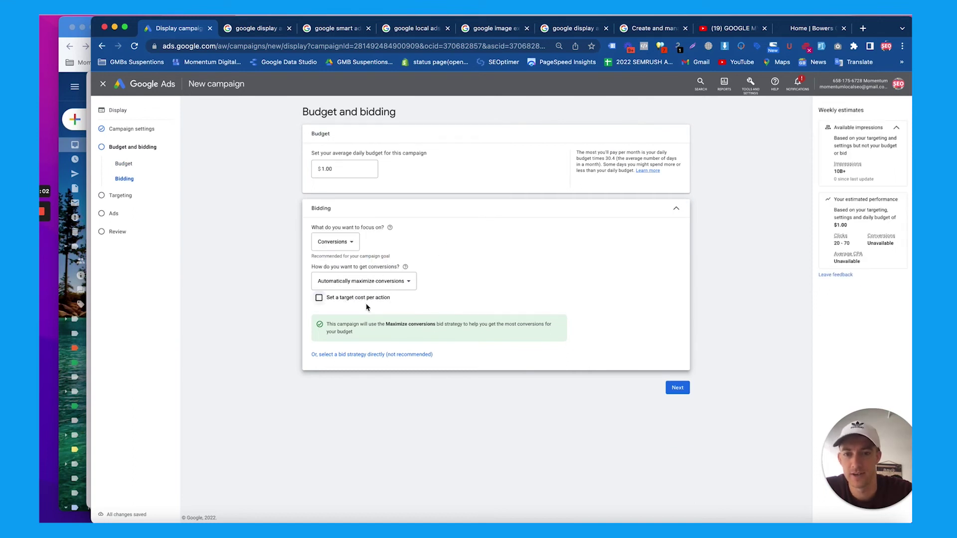
{"action": "left_click", "coordinate": [338, 300]}
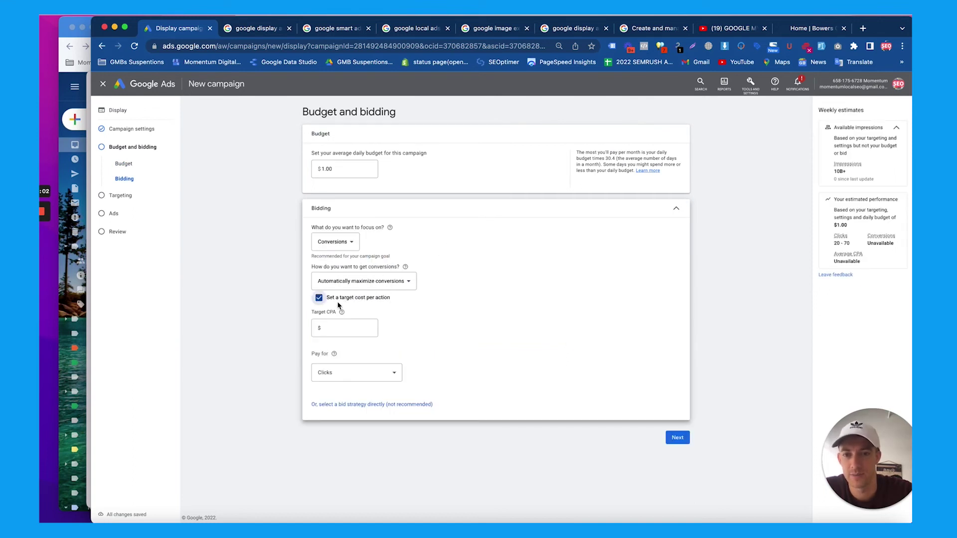
{"action": "left_click", "coordinate": [380, 299]}
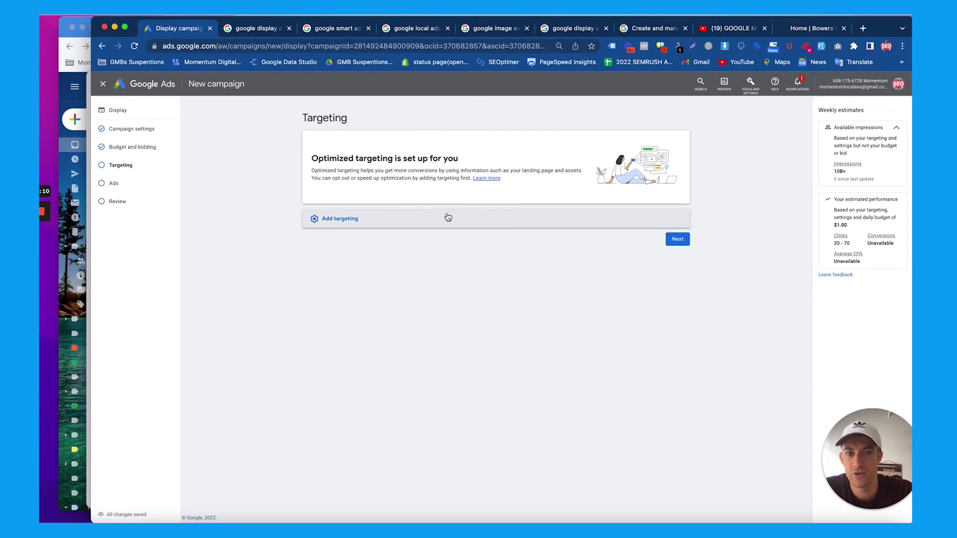
Move on to the ad and enter the business name Bowers
{"action": "left_click", "coordinate": [678, 240]}
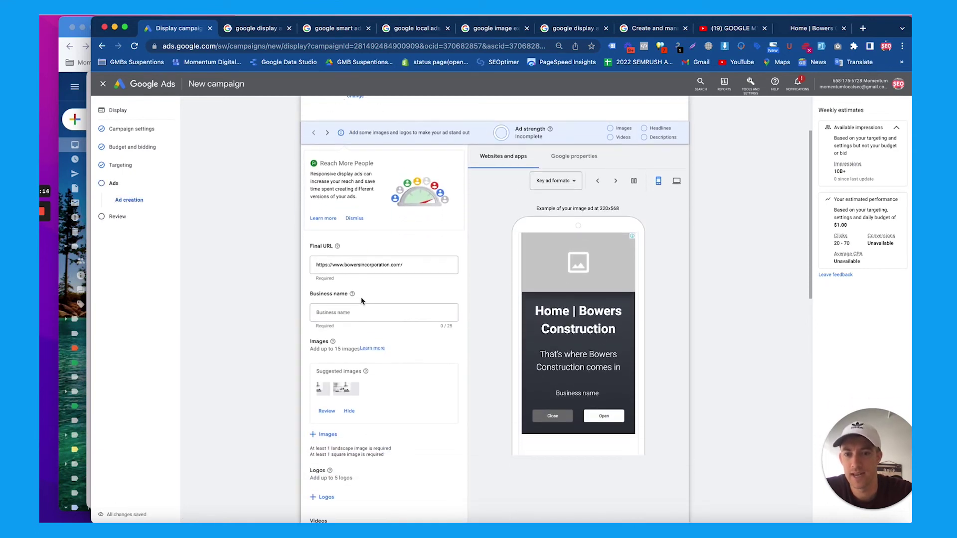
{"action": "left_click", "coordinate": [351, 313]}
{"action": "type", "text": "Bowers"}
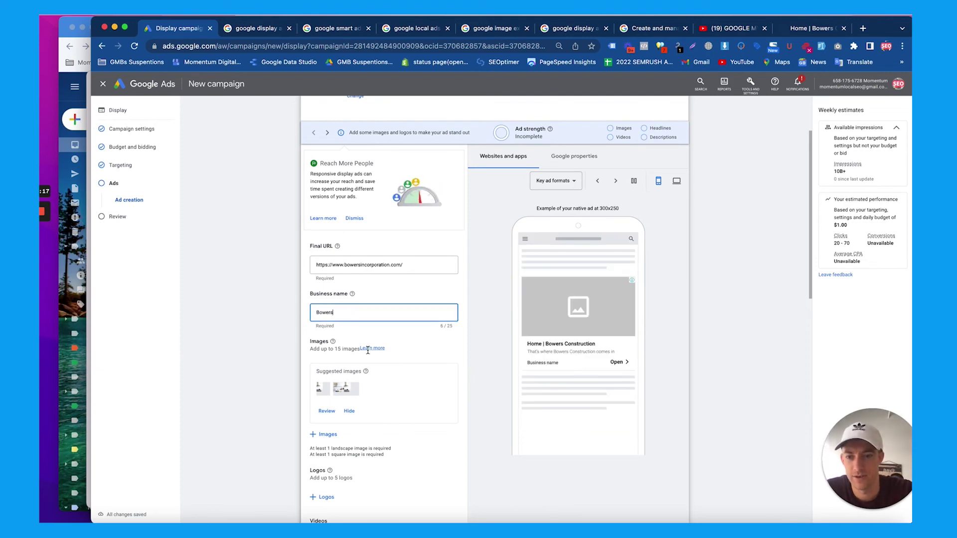
{"action": "scroll", "coordinate": [368, 351], "scroll_direction": "down", "scroll_amount": 3}
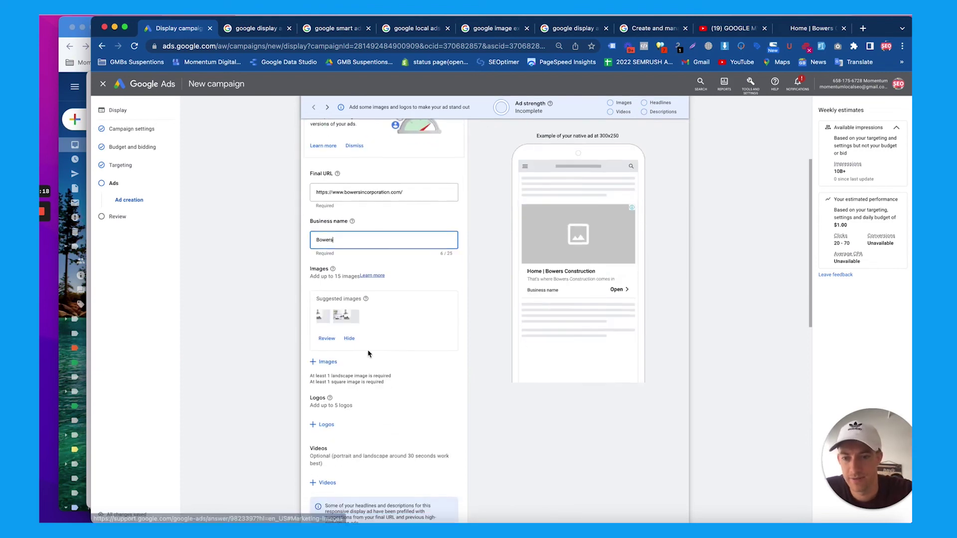
Pick the two 5.png images and 6.png as ad images, then start a new browser tab
{"action": "left_click", "coordinate": [326, 359]}
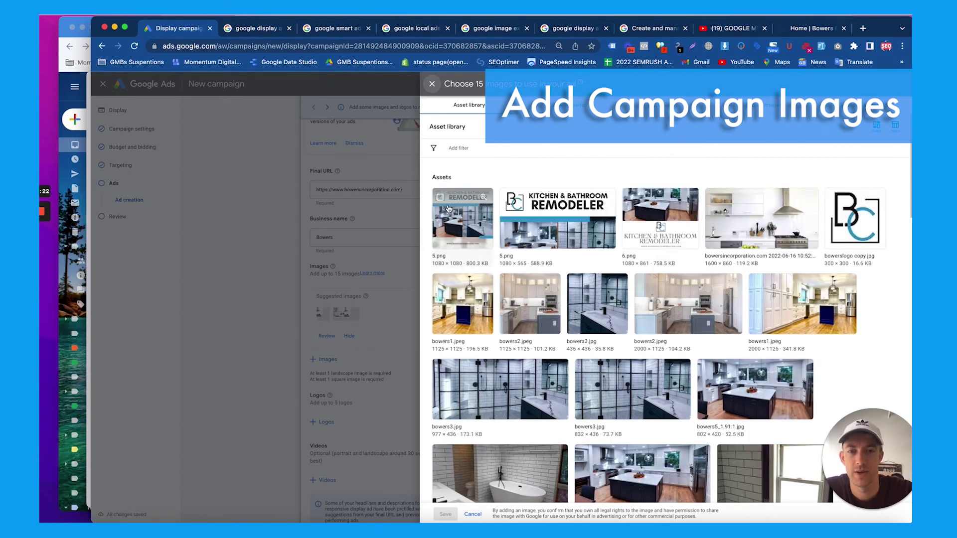
{"action": "left_click", "coordinate": [448, 208]}
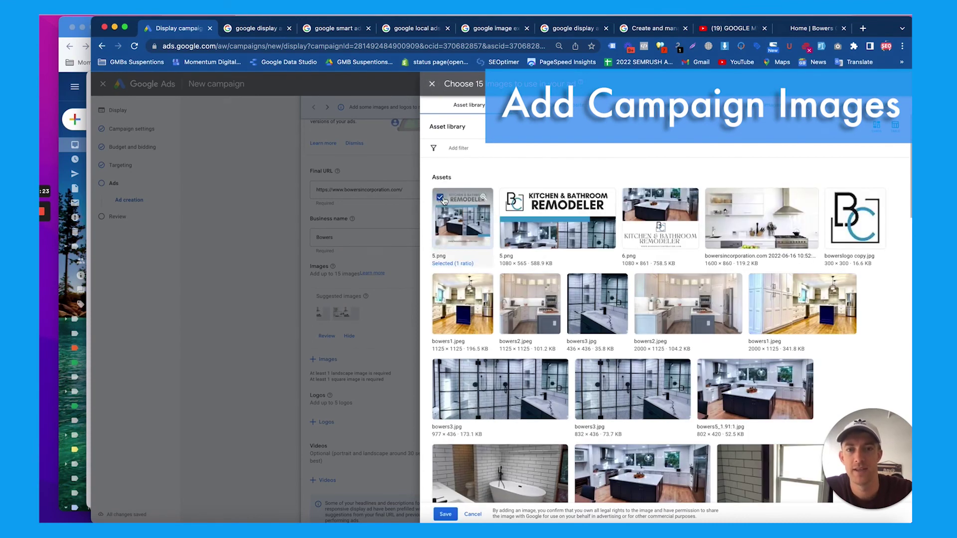
{"action": "left_click", "coordinate": [516, 201]}
{"action": "left_click", "coordinate": [631, 199]}
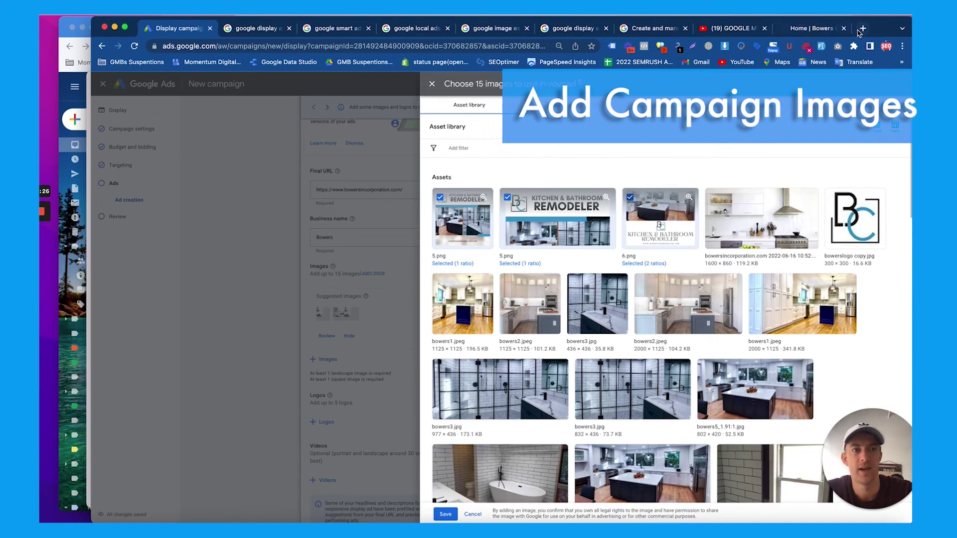
{"action": "left_click", "coordinate": [862, 29]}
Go to canva.com, sign in with a Google account, then return to the Google Ads window
{"action": "type", "text": "canva.com"}
{"action": "key", "text": "Return"}
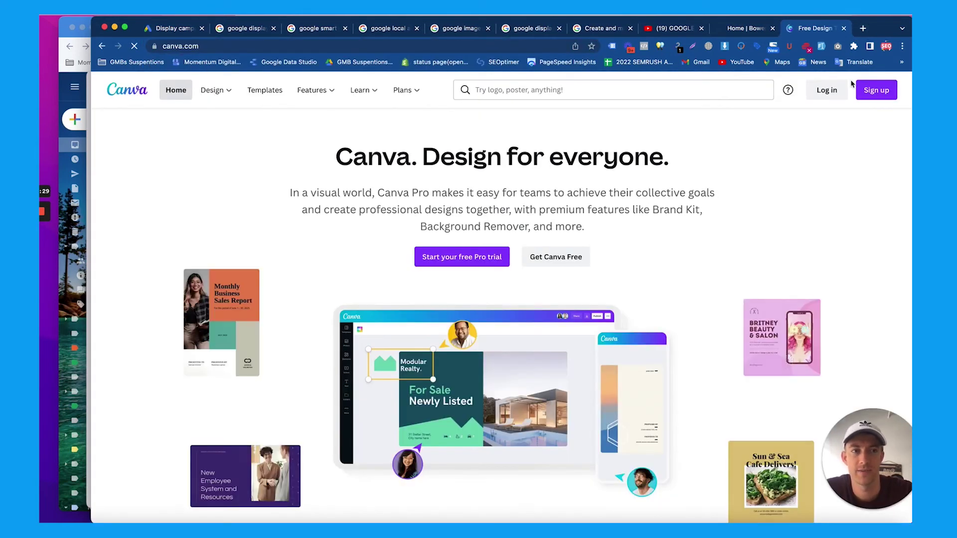
{"action": "left_click", "coordinate": [824, 93]}
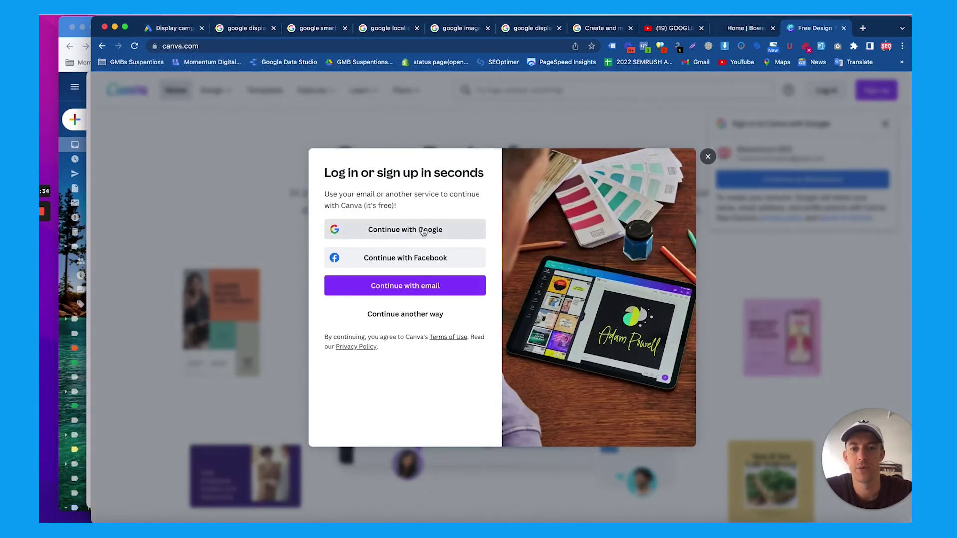
{"action": "left_click", "coordinate": [422, 231]}
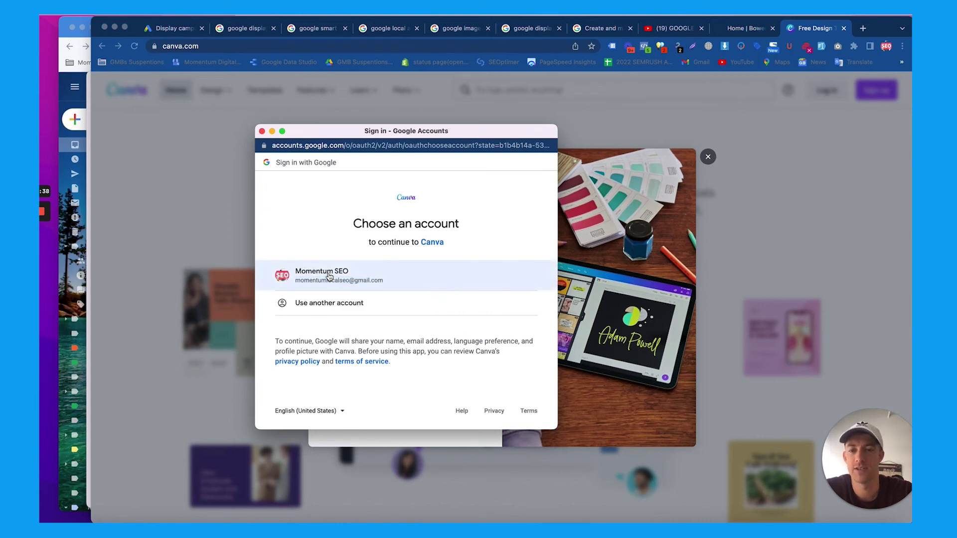
{"action": "left_click", "coordinate": [353, 278]}
{"action": "left_click", "coordinate": [172, 28]}
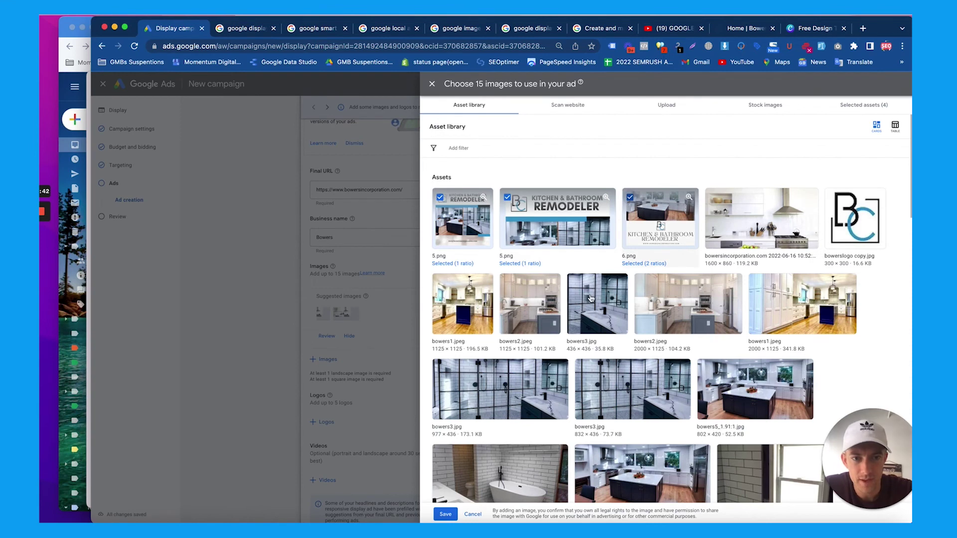
Add bowers1, bowers2, bowers3 and the larger bowers2 and bowers1 photos as ad images
{"action": "left_click", "coordinate": [482, 292]}
{"action": "left_click", "coordinate": [509, 283]}
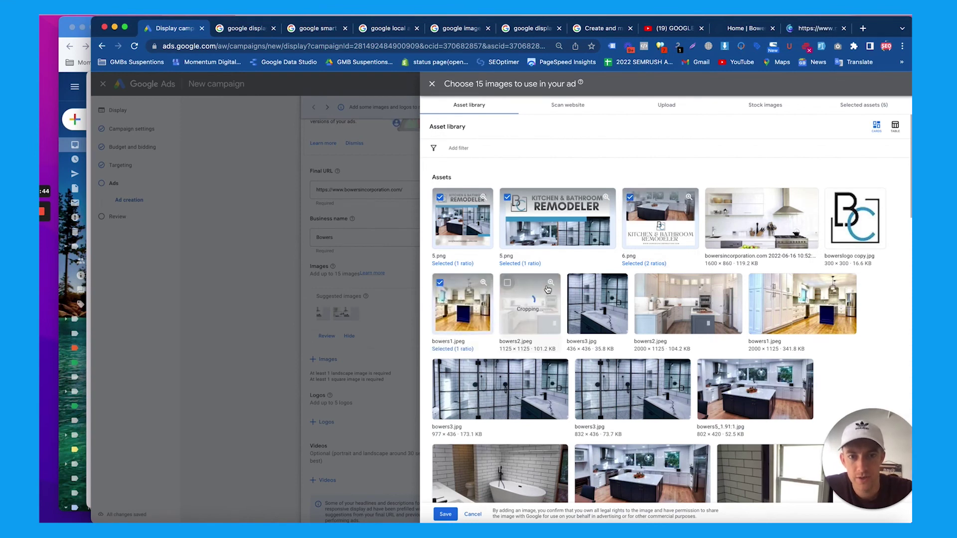
{"action": "left_click", "coordinate": [579, 286]}
{"action": "left_click", "coordinate": [642, 282]}
{"action": "left_click", "coordinate": [756, 283]}
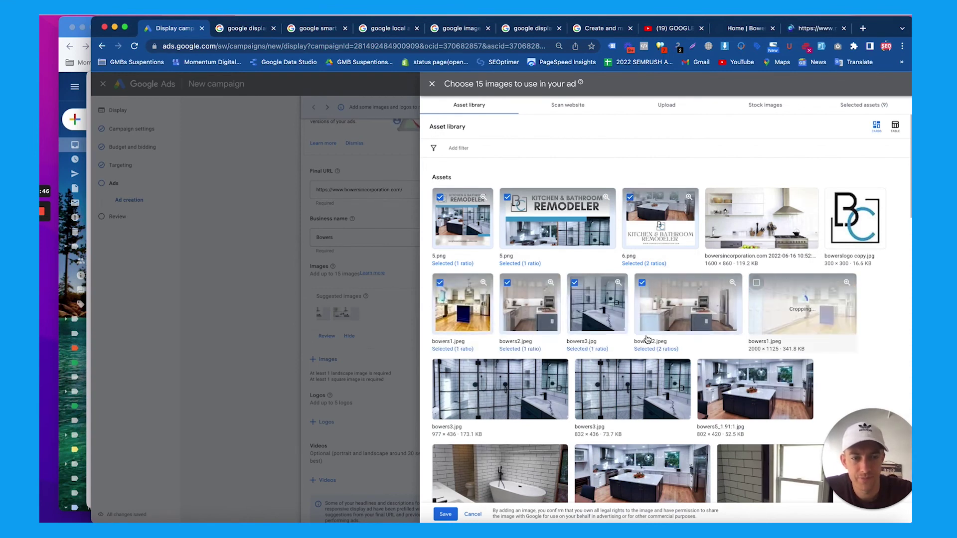
{"action": "left_click", "coordinate": [445, 516]}
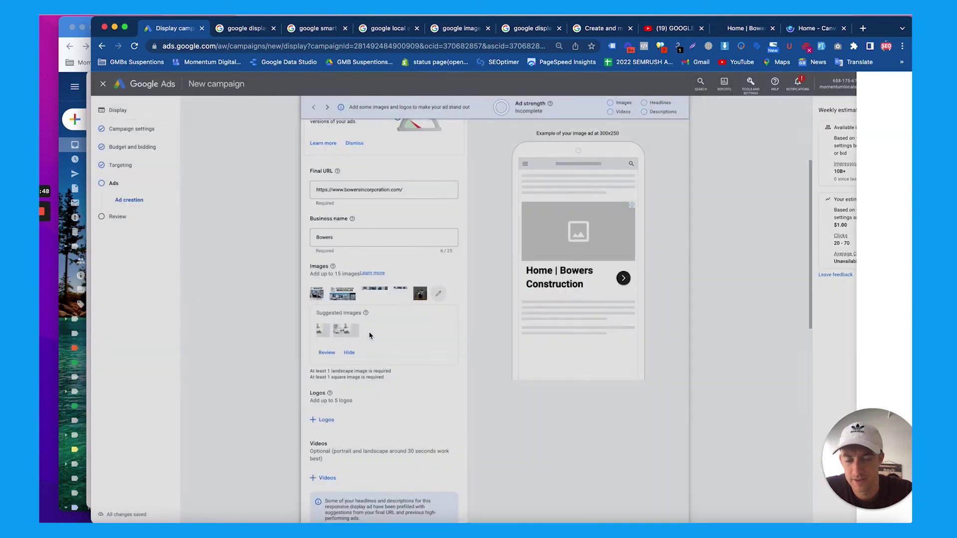
Attach bowerslogo copy.jpg and 5.png as the ad's logos
{"action": "scroll", "coordinate": [369, 331], "scroll_direction": "down", "scroll_amount": 5}
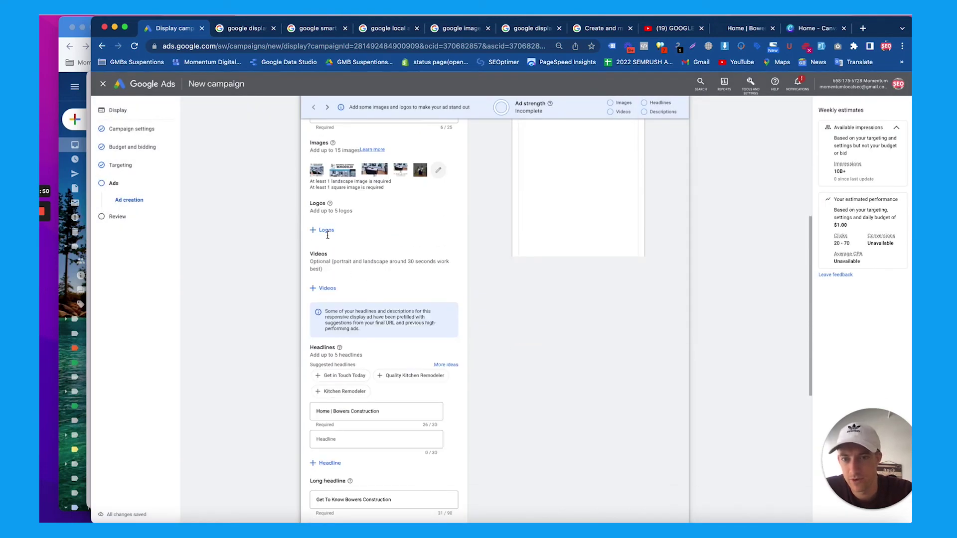
{"action": "left_click", "coordinate": [325, 231]}
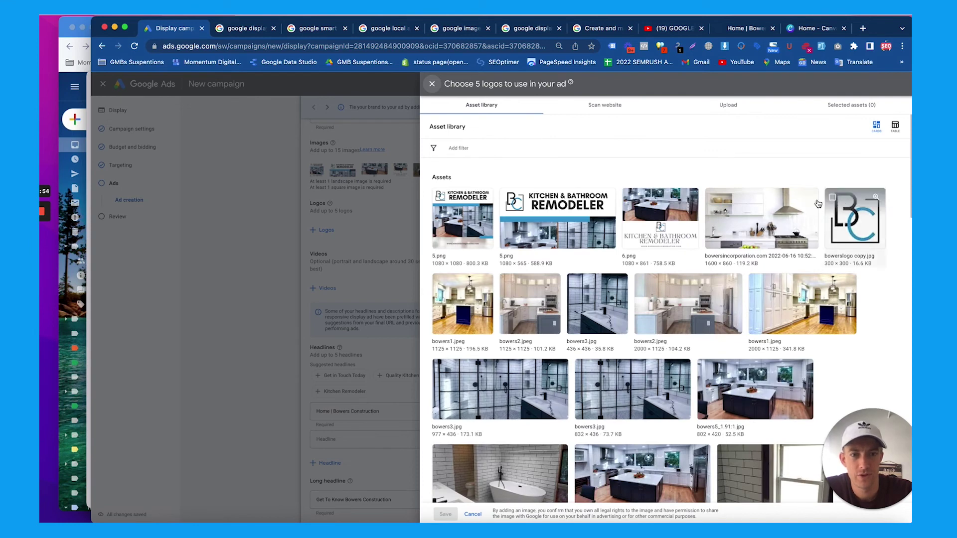
{"action": "left_click", "coordinate": [832, 198]}
{"action": "left_click", "coordinate": [440, 197]}
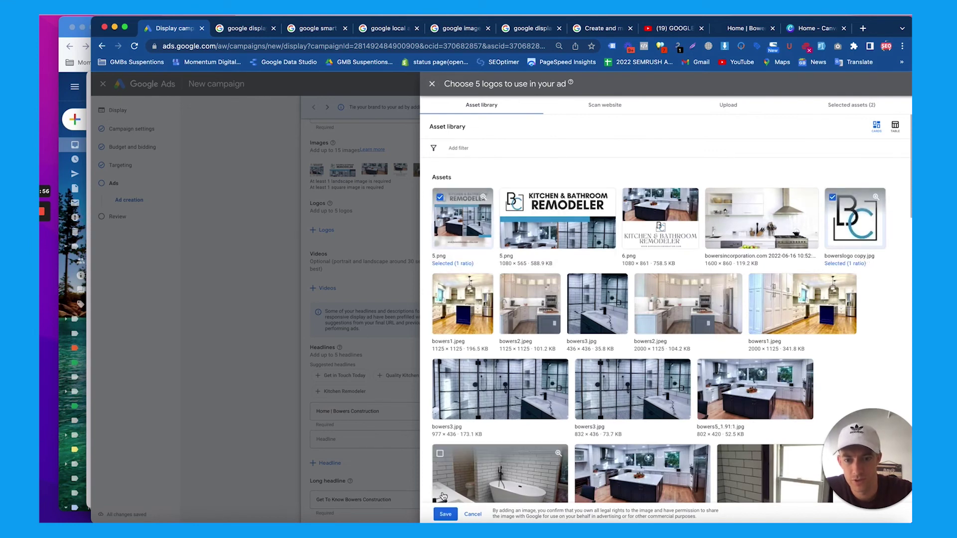
{"action": "left_click", "coordinate": [445, 514]}
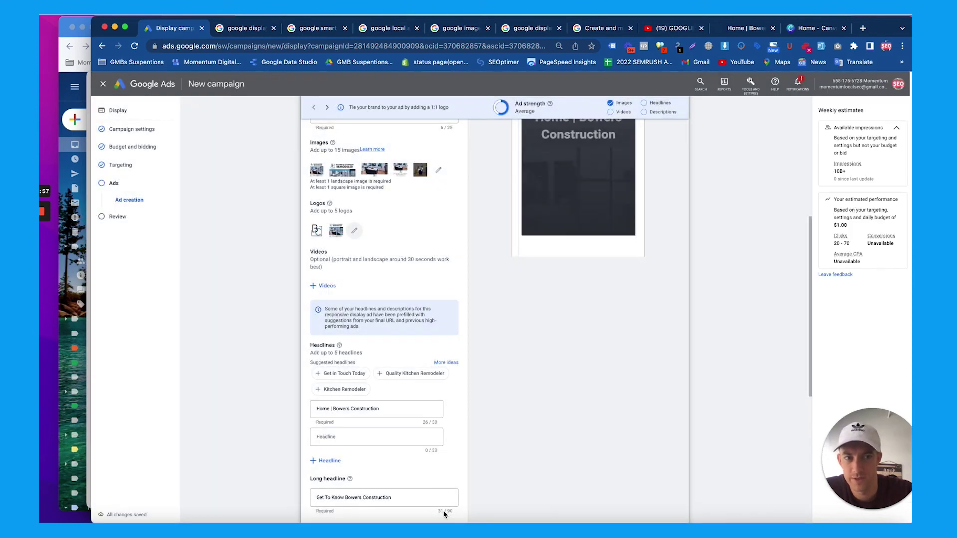
{"action": "scroll", "coordinate": [354, 344], "scroll_direction": "down", "scroll_amount": 2}
Add the suggested headlines Kitchen Remodeler, Get in Touch Today and Quality Kitchen Remodeler
{"action": "scroll", "coordinate": [341, 333], "scroll_direction": "down", "scroll_amount": 1}
{"action": "left_click", "coordinate": [342, 335]}
{"action": "left_click", "coordinate": [344, 320]}
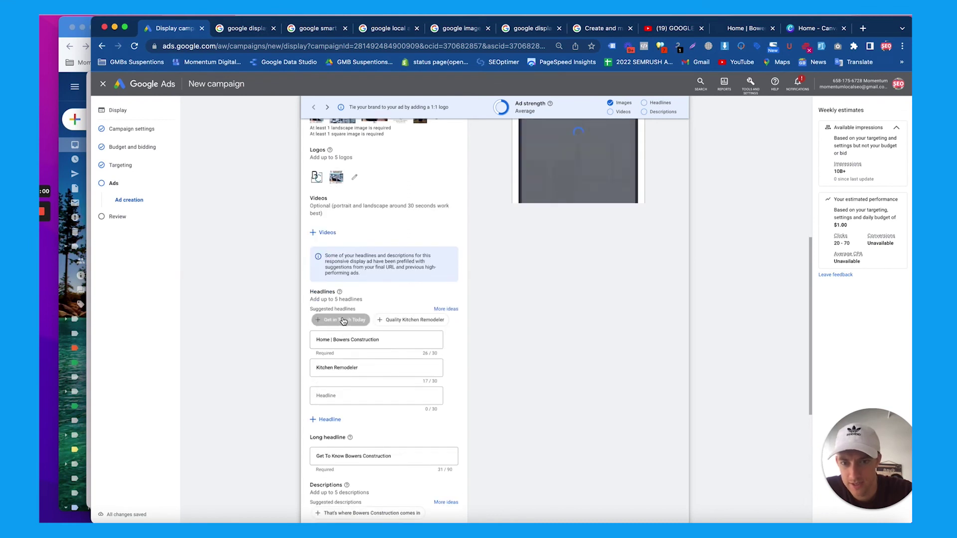
{"action": "left_click", "coordinate": [357, 321]}
{"action": "scroll", "coordinate": [359, 349], "scroll_direction": "down", "scroll_amount": 5}
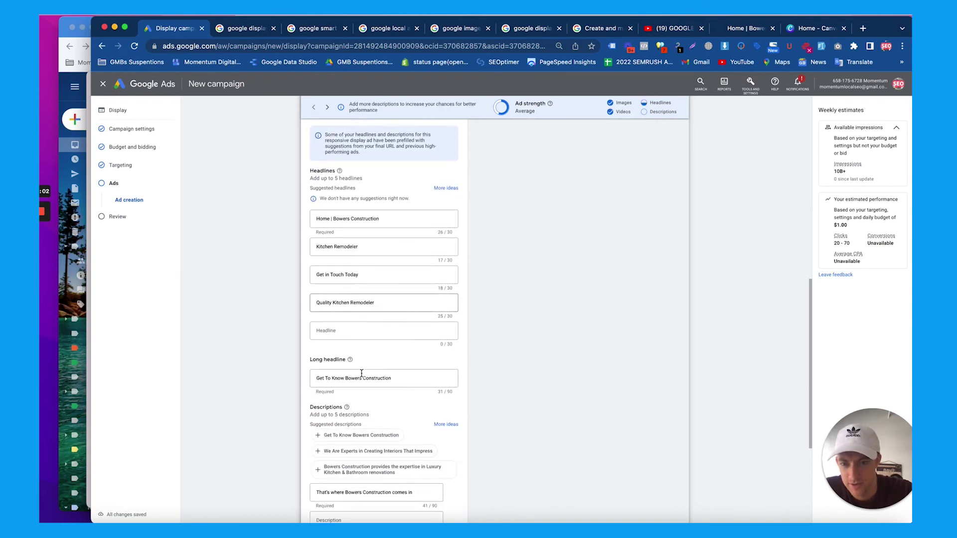
Add the suggested Bowers Construction descriptions, including booking an initial meeting and interiors that impress
{"action": "left_click", "coordinate": [351, 382]}
{"action": "left_click", "coordinate": [349, 400]}
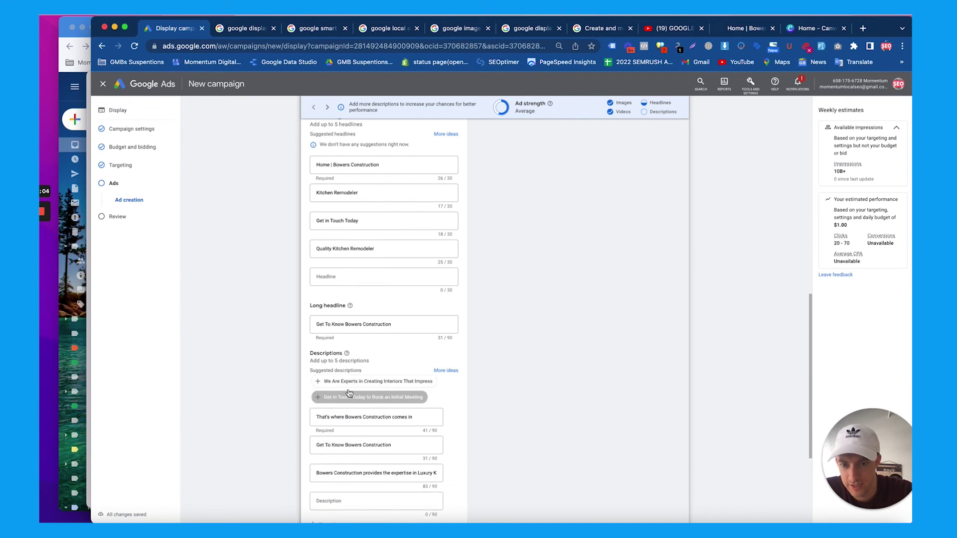
{"action": "left_click", "coordinate": [345, 402]}
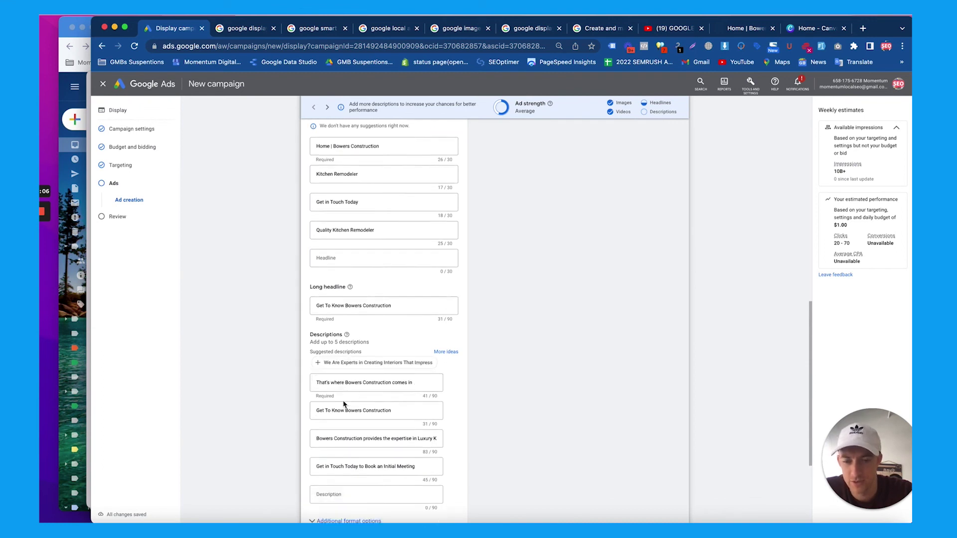
{"action": "scroll", "coordinate": [369, 378], "scroll_direction": "down", "scroll_amount": 4}
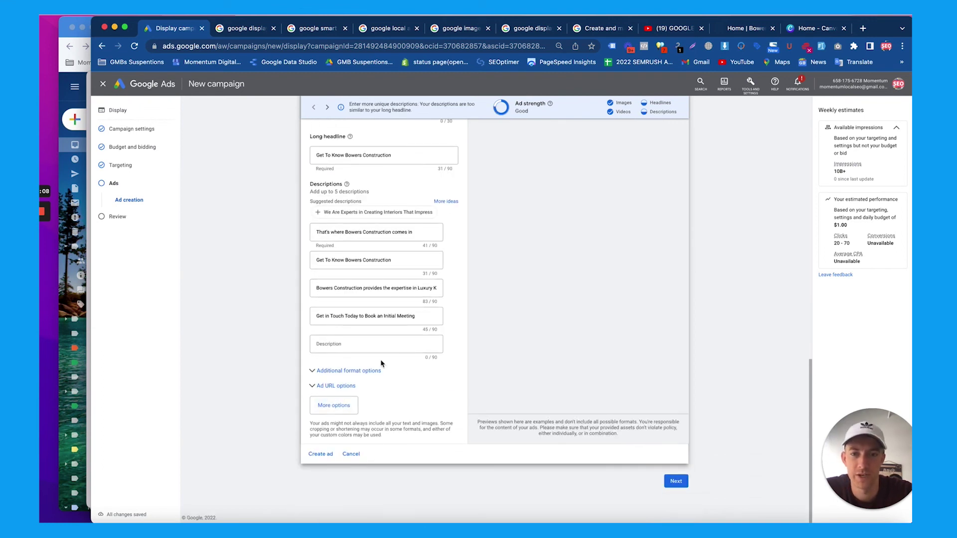
{"action": "scroll", "coordinate": [368, 299], "scroll_direction": "up", "scroll_amount": 2}
{"action": "left_click", "coordinate": [352, 257]}
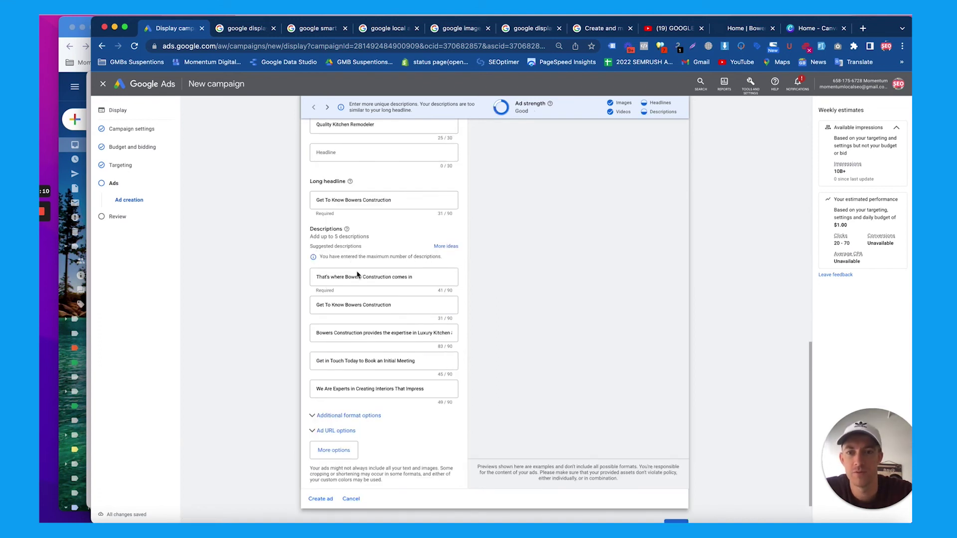
Begin a fifth headline by typing 'Ca' in the empty Headline field
{"action": "scroll", "coordinate": [359, 279], "scroll_direction": "up", "scroll_amount": 3}
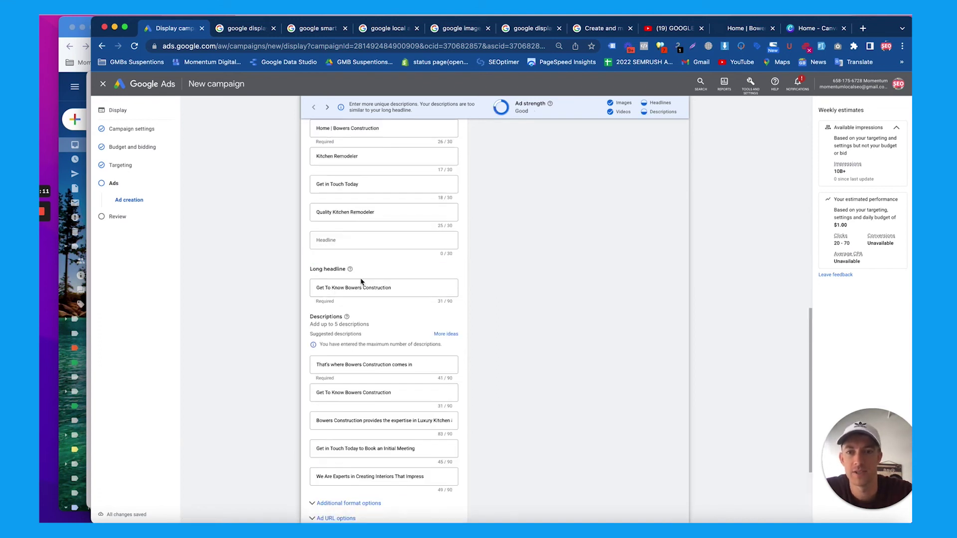
{"action": "left_click", "coordinate": [335, 242]}
{"action": "type", "text": "Cal"}
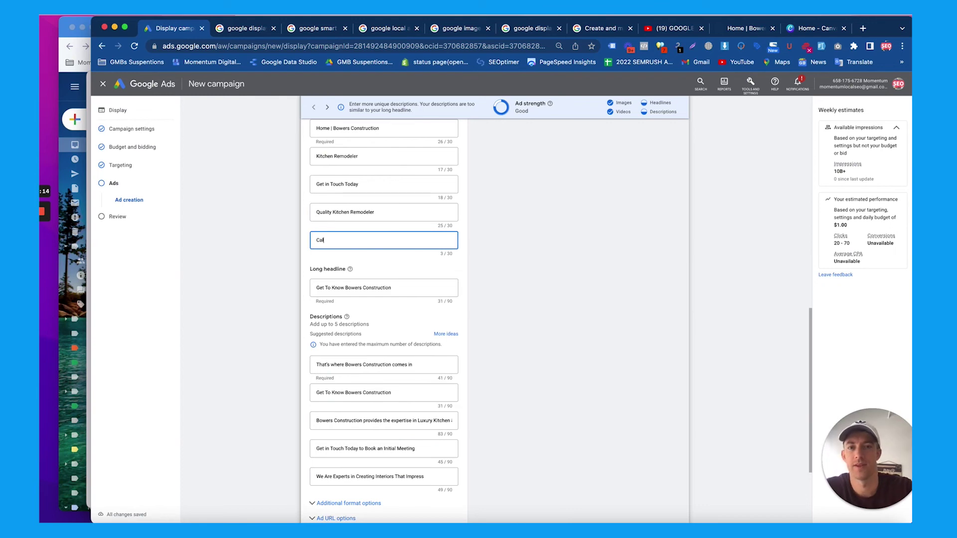
{"action": "scroll", "coordinate": [608, 308], "scroll_direction": "up", "scroll_amount": 8}
{"action": "scroll", "coordinate": [608, 308], "scroll_direction": "down", "scroll_amount": 3}
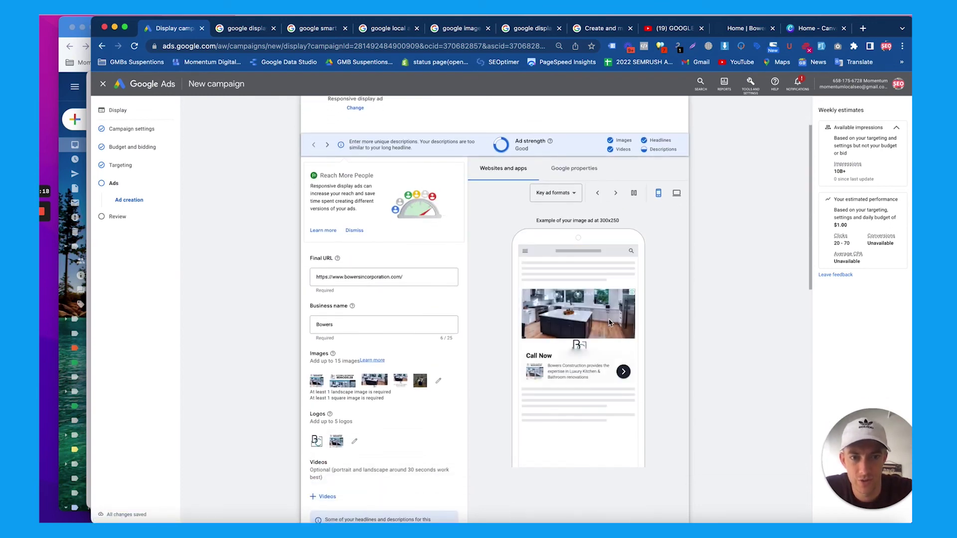
Switch the ad preview to desktop and scroll through the image, text and native previews
{"action": "left_click", "coordinate": [677, 193]}
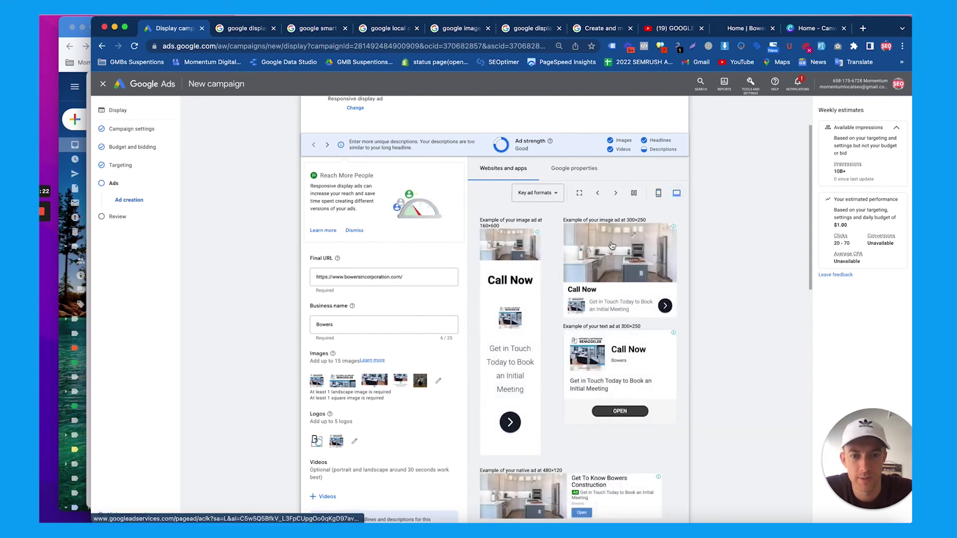
{"action": "scroll", "coordinate": [614, 243], "scroll_direction": "down", "scroll_amount": 3}
{"action": "scroll", "coordinate": [612, 245], "scroll_direction": "up", "scroll_amount": 1}
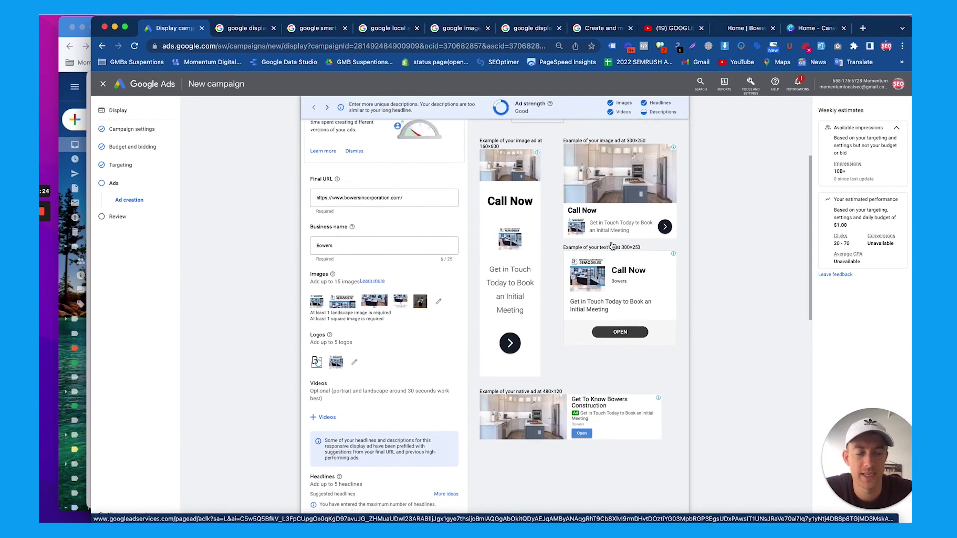
{"action": "scroll", "coordinate": [613, 243], "scroll_direction": "up", "scroll_amount": 2}
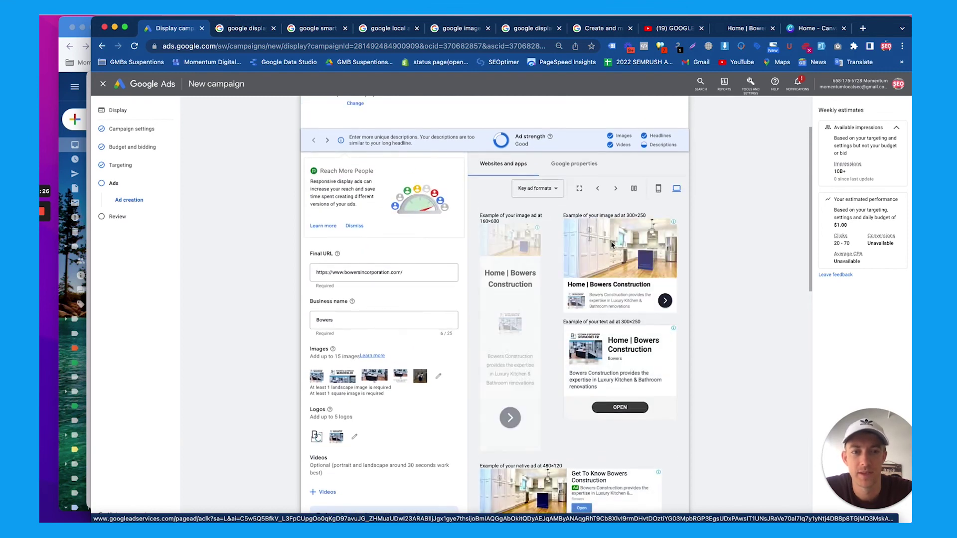
{"action": "scroll", "coordinate": [447, 227], "scroll_direction": "up", "scroll_amount": 1}
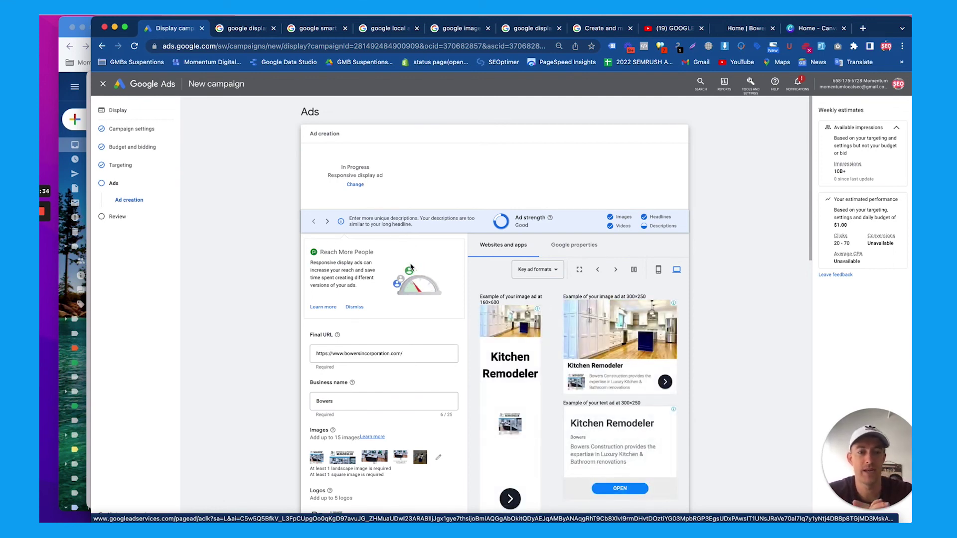
{"action": "scroll", "coordinate": [411, 266], "scroll_direction": "down", "scroll_amount": 1}
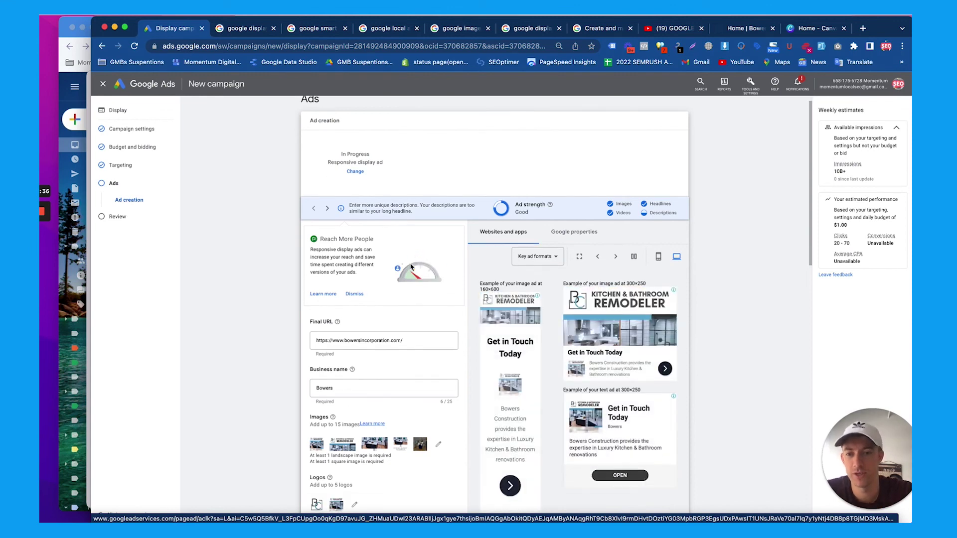
{"action": "scroll", "coordinate": [411, 266], "scroll_direction": "down", "scroll_amount": 3}
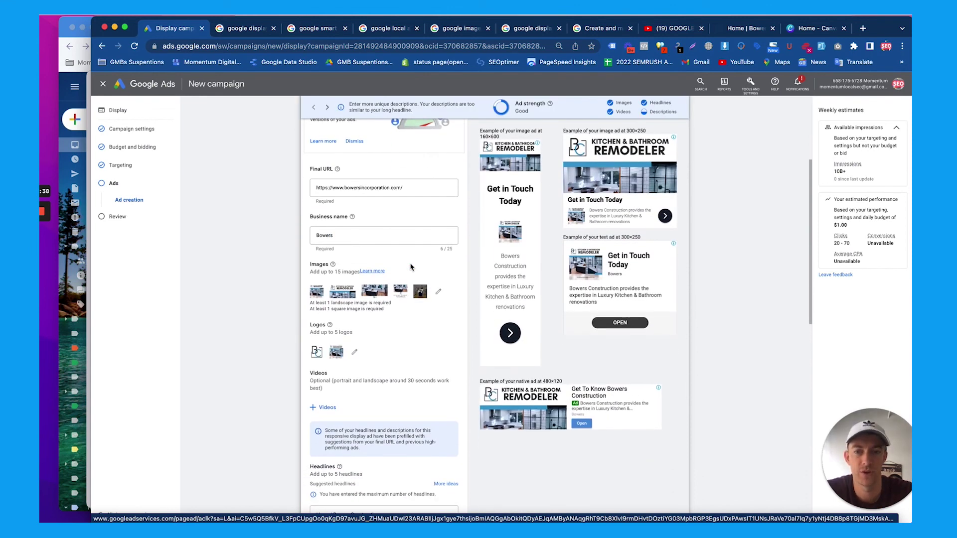
{"action": "scroll", "coordinate": [410, 267], "scroll_direction": "down", "scroll_amount": 5}
{"action": "scroll", "coordinate": [411, 266], "scroll_direction": "down", "scroll_amount": 4}
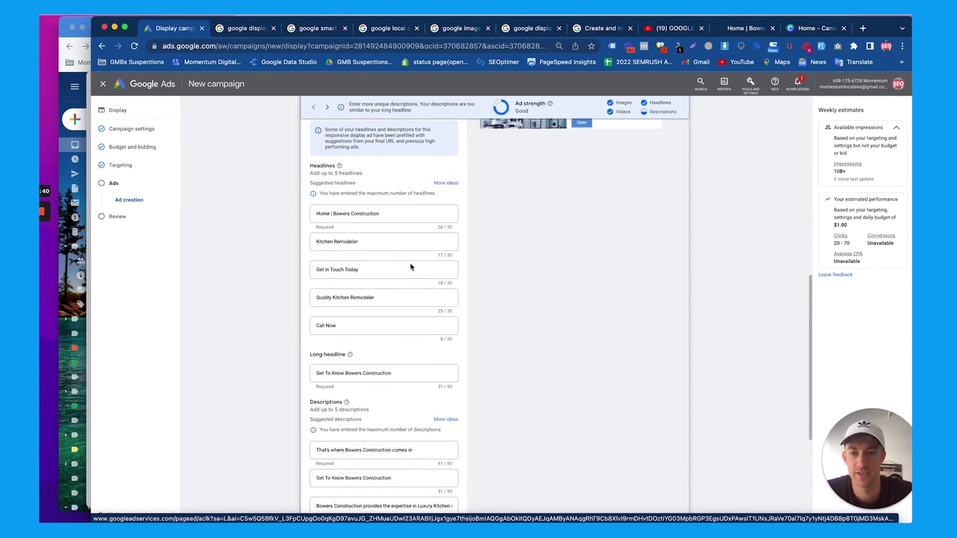
{"action": "scroll", "coordinate": [411, 267], "scroll_direction": "up", "scroll_amount": 3}
{"action": "scroll", "coordinate": [358, 273], "scroll_direction": "down", "scroll_amount": 10}
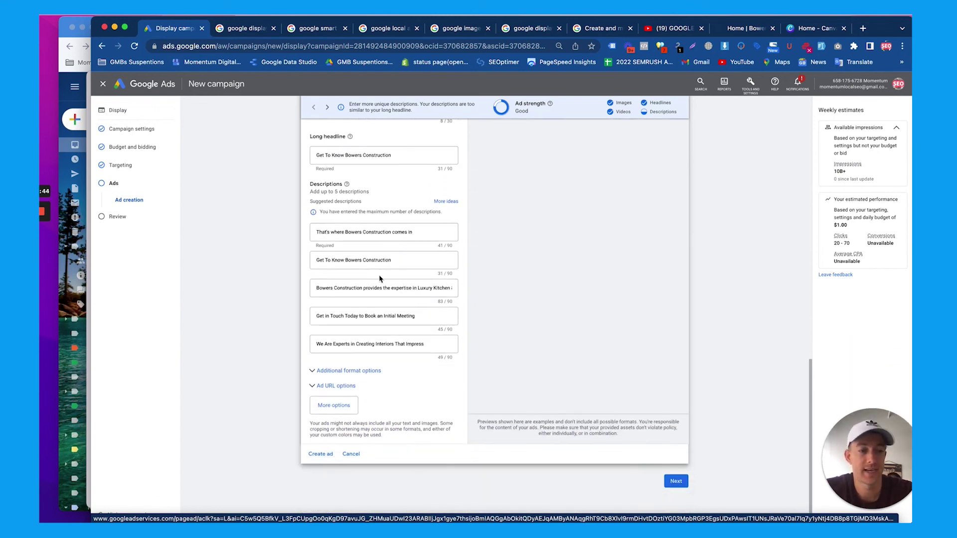
{"action": "scroll", "coordinate": [469, 307], "scroll_direction": "up", "scroll_amount": 15}
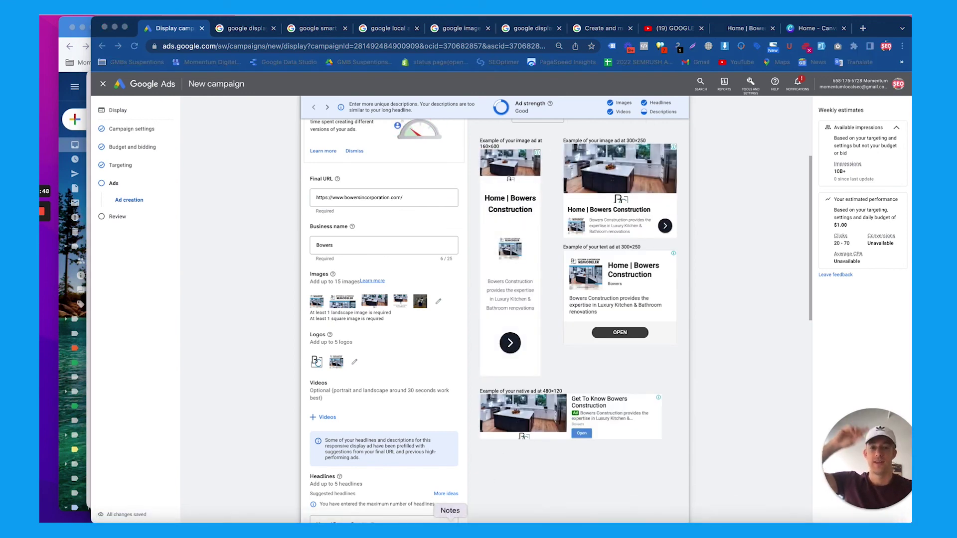
Bring Apple Notes forward with the 'How to Add Images to Google Ads Campaigns?' note
{"action": "left_click", "coordinate": [451, 519]}
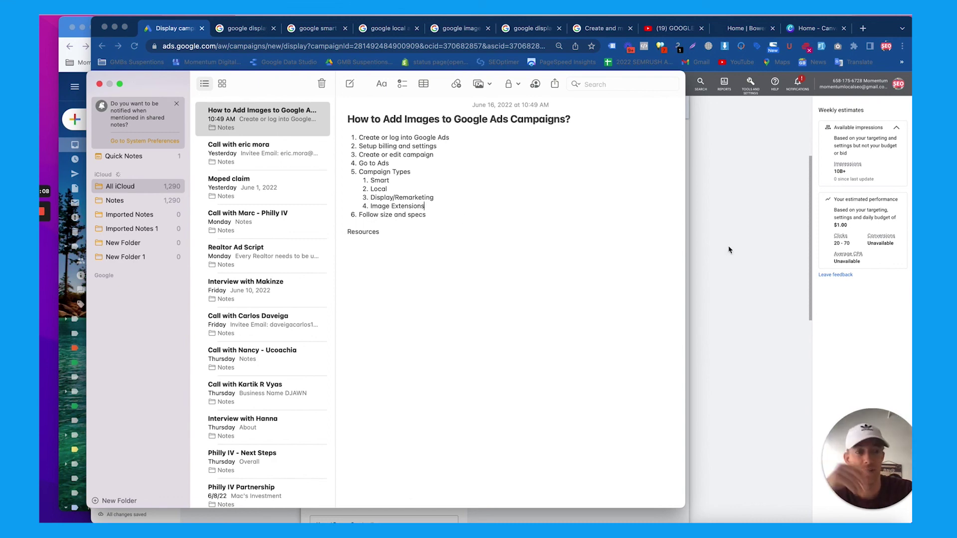
{"action": "left_click", "coordinate": [863, 509]}
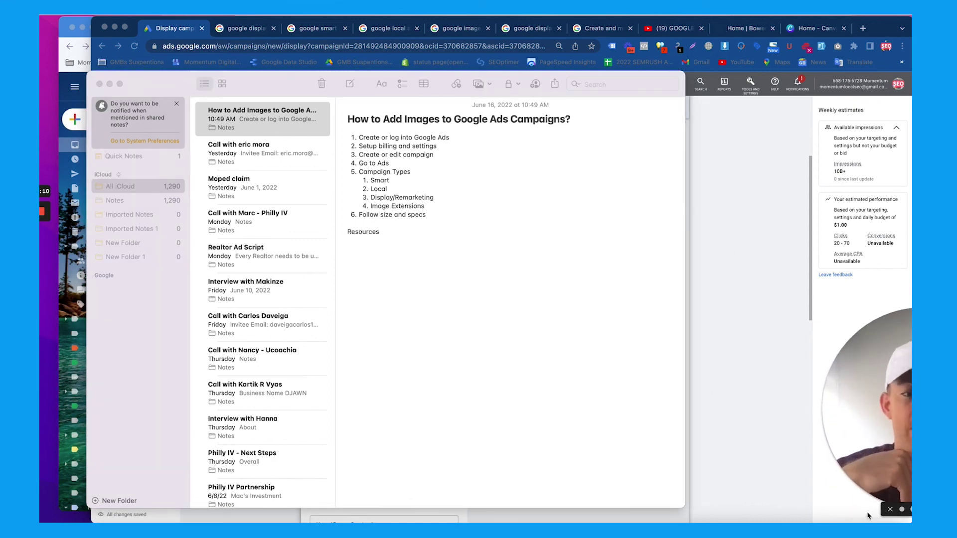